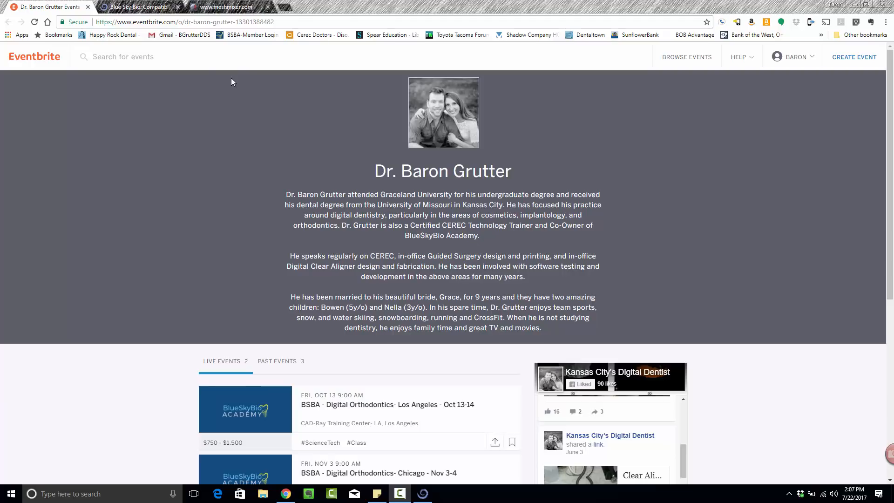
View the open websites of Blue Sky Bio, Autodesk Meshmixer and SprintRay in turn.
{"action": "left_click", "coordinate": [139, 7]}
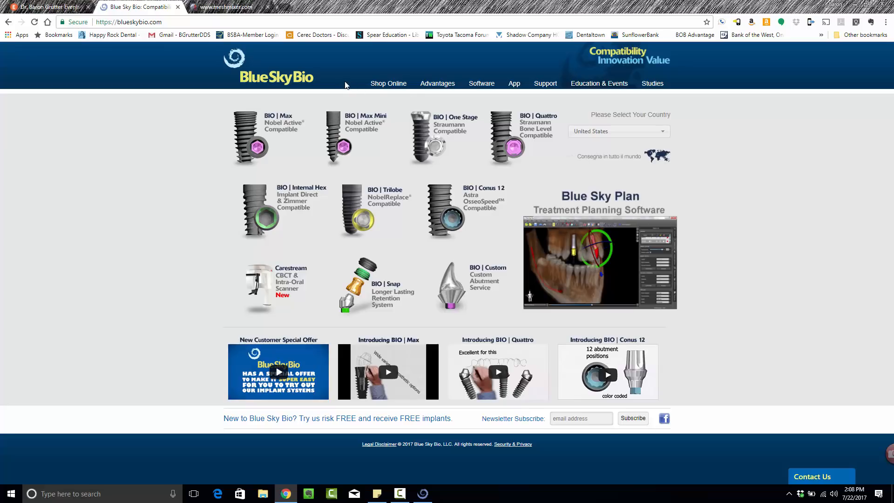
{"action": "left_click", "coordinate": [243, 7]}
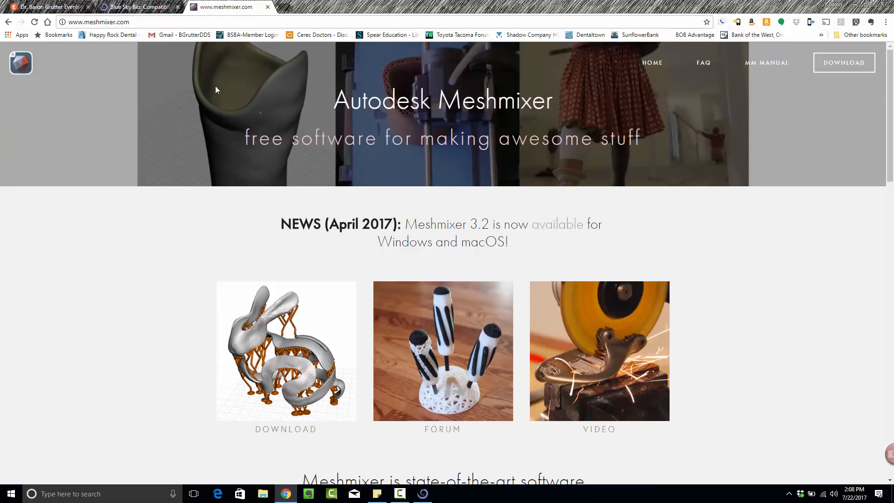
{"action": "left_click", "coordinate": [156, 10]}
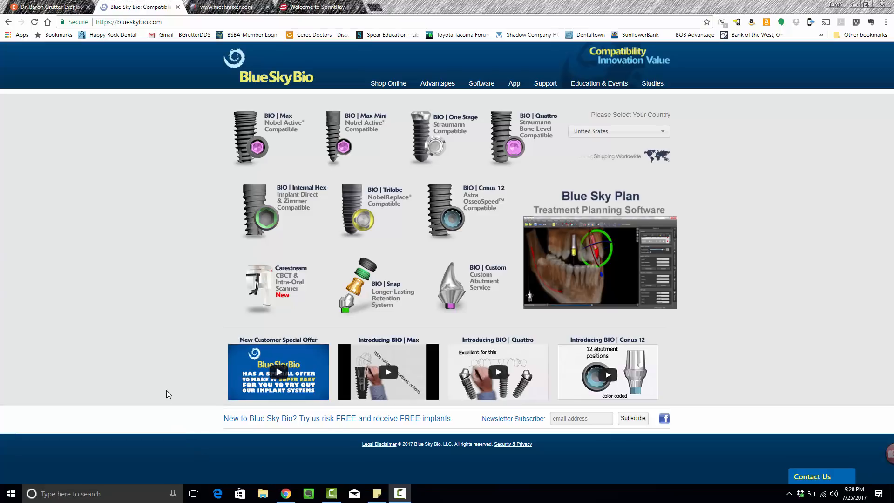
{"action": "left_click", "coordinate": [316, 7]}
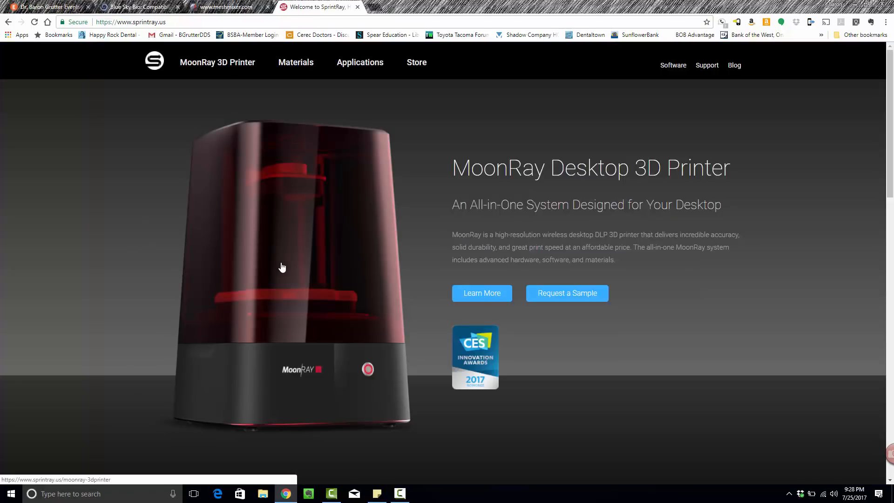
Look over SprintRay's MoonRay 3D printer page and its RayWare software download page.
{"action": "left_click", "coordinate": [234, 68]}
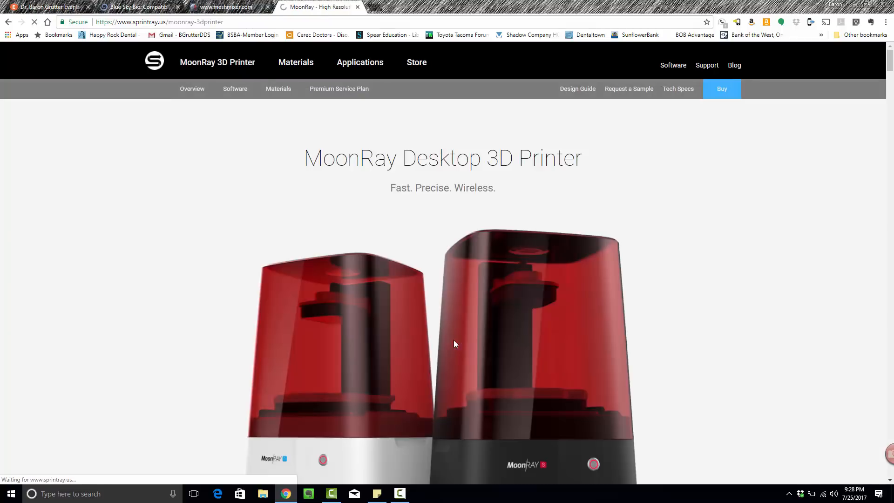
{"action": "scroll", "coordinate": [540, 418], "scroll_direction": "down", "scroll_amount": 1}
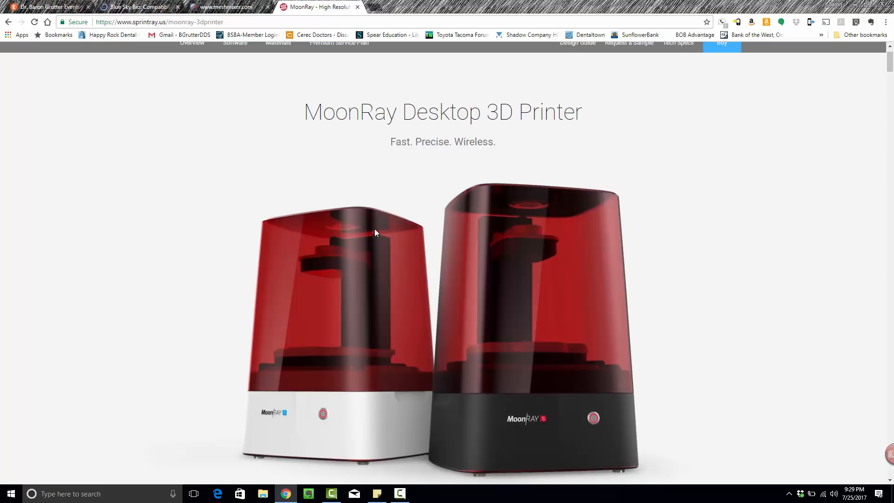
{"action": "scroll", "coordinate": [375, 228], "scroll_direction": "up", "scroll_amount": 1}
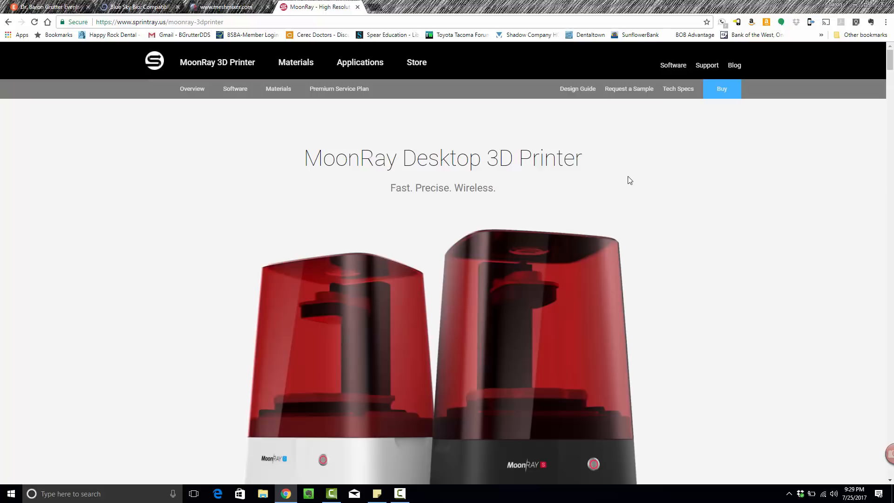
{"action": "left_click", "coordinate": [673, 66]}
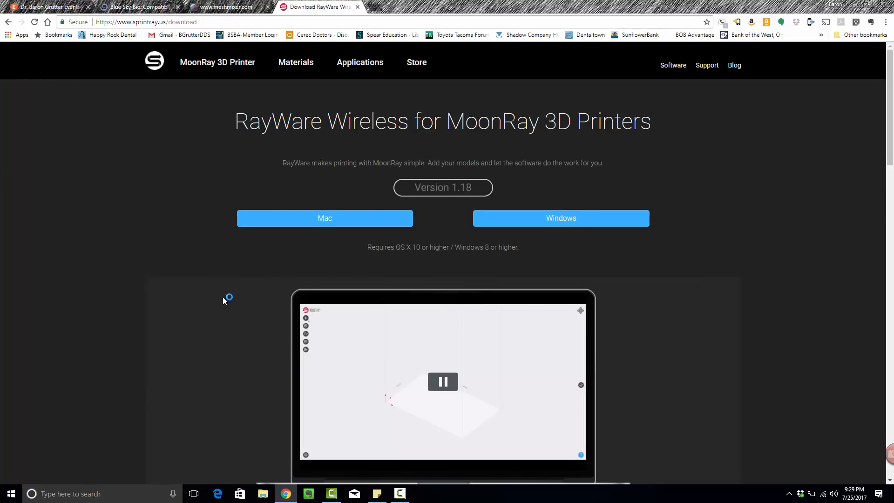
{"action": "scroll", "coordinate": [226, 298], "scroll_direction": "down", "scroll_amount": 1}
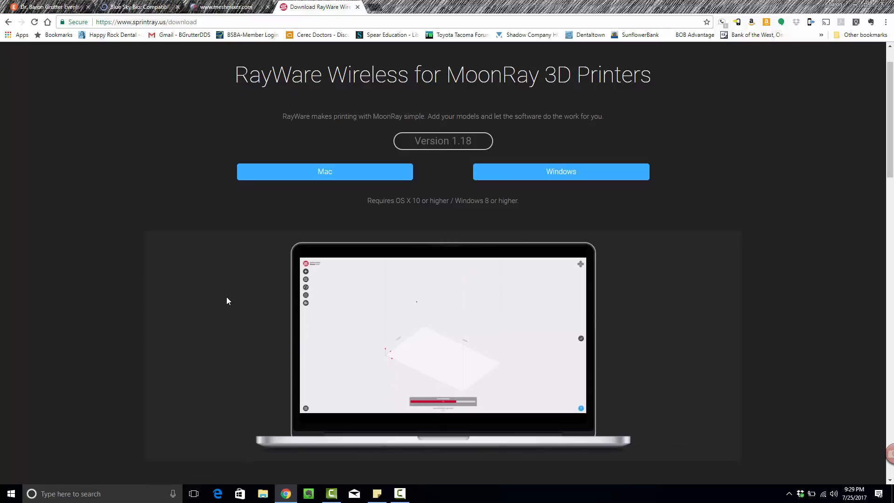
Open nextdent.com separately, examine the range of dental 3D printing resins, and return to the SprintRay page.
{"action": "key", "text": "ctrl+t"}
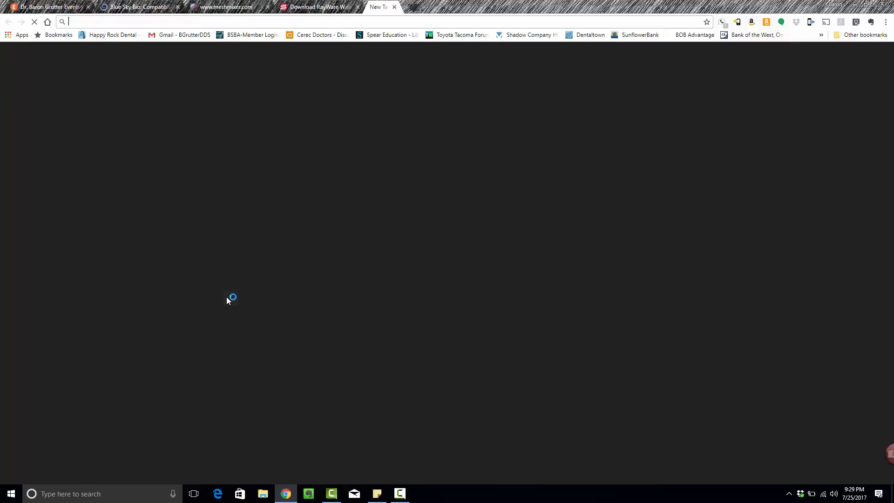
{"action": "type", "text": "nextdent.com"}
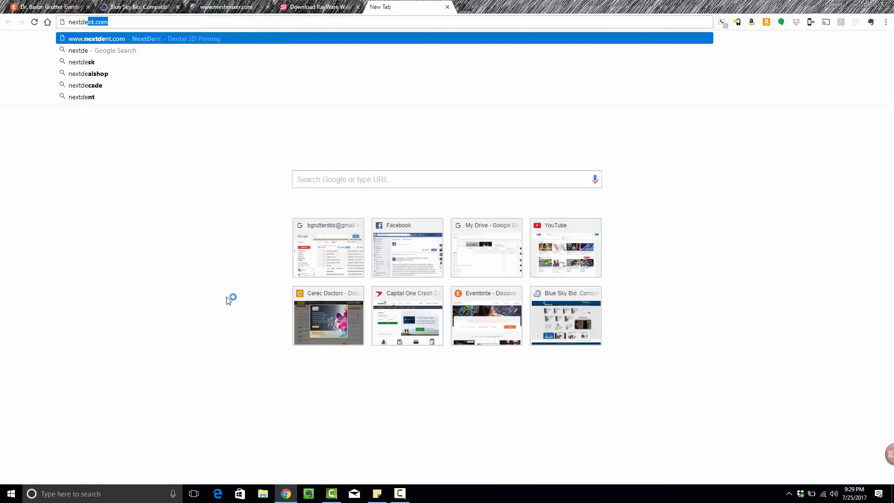
{"action": "key", "text": "Return"}
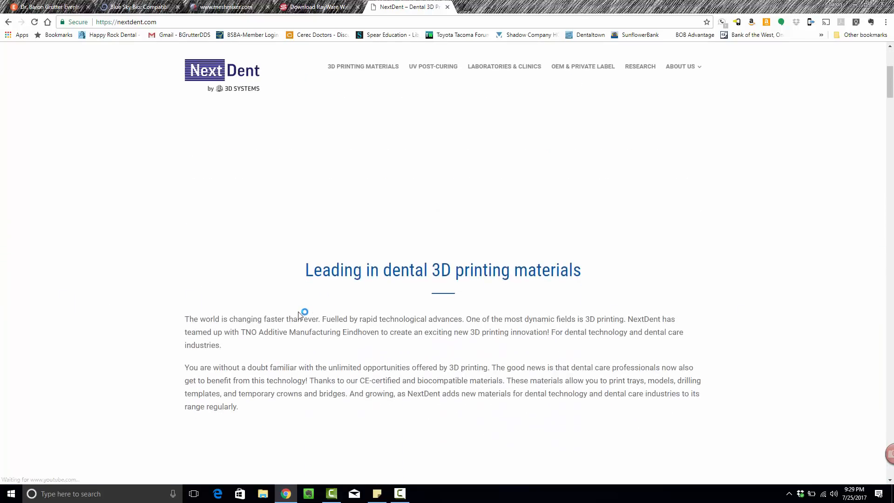
{"action": "scroll", "coordinate": [300, 317], "scroll_direction": "down", "scroll_amount": 6}
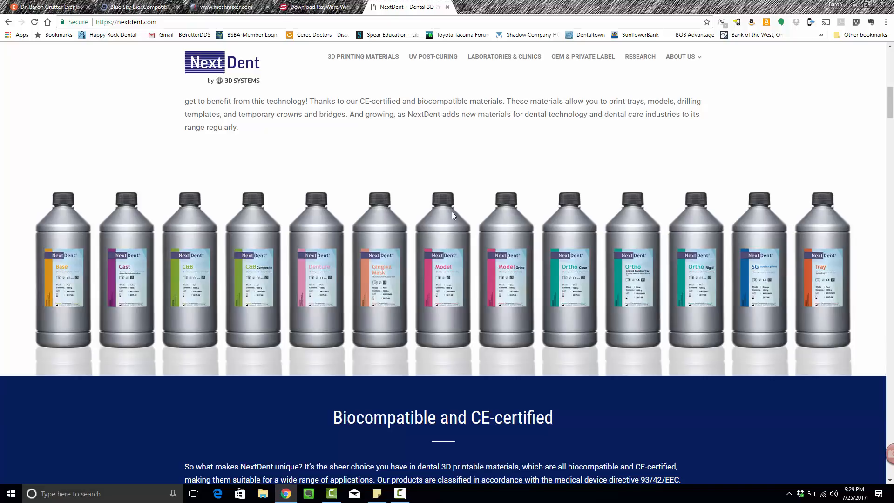
{"action": "left_click", "coordinate": [319, 6]}
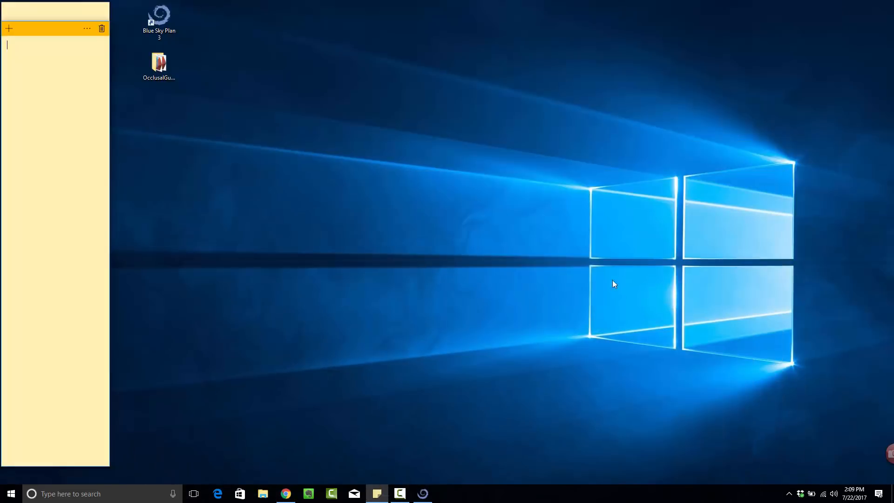
Import MR-UpperArch.stl from the desktop folder OcclusalGuard into Blue Sky Plan and cancel the point-based alignment.
{"action": "left_click", "coordinate": [158, 65]}
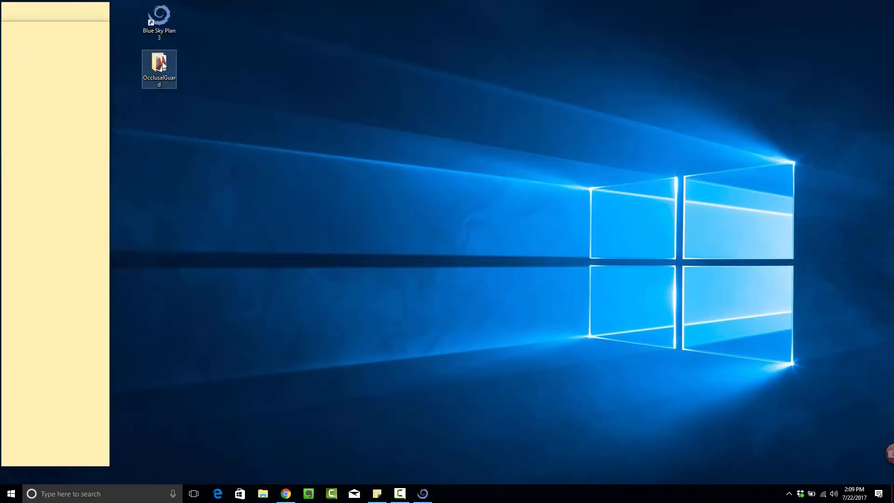
{"action": "double_click", "coordinate": [158, 64]}
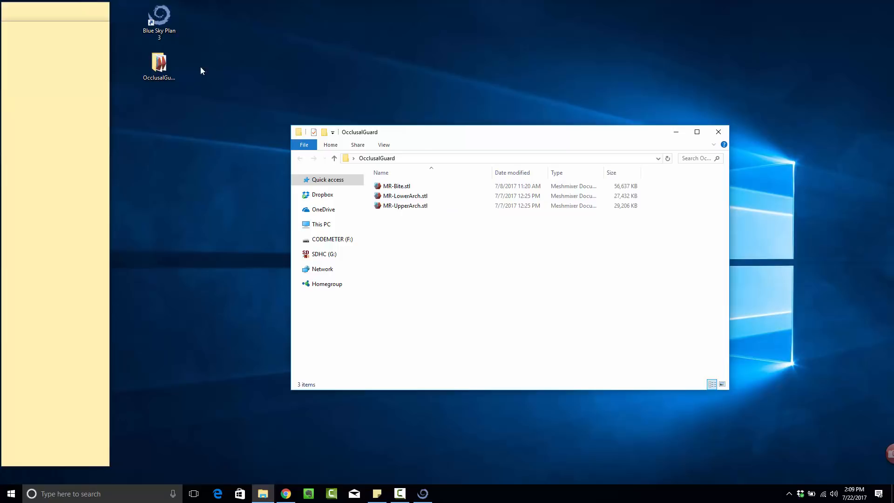
{"action": "left_click", "coordinate": [423, 493]}
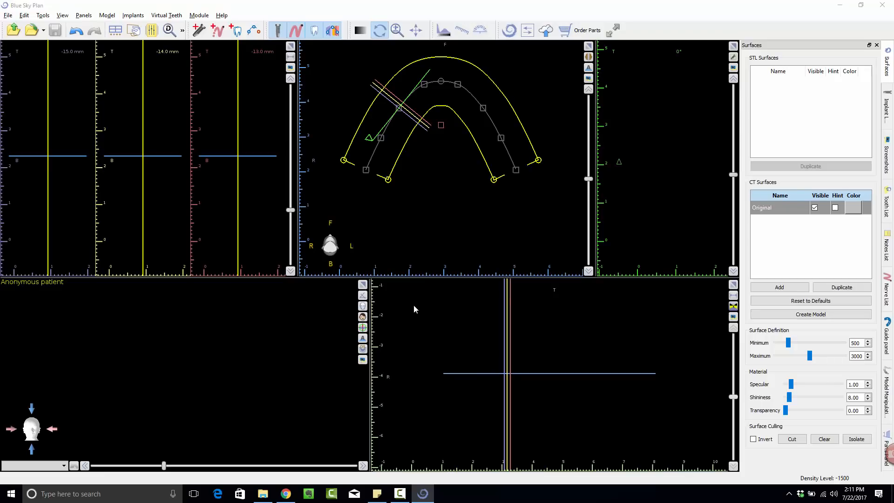
{"action": "key", "text": "alt+Tab"}
{"action": "key", "text": "alt+Tab"}
{"action": "key", "text": "alt+Tab+Tab"}
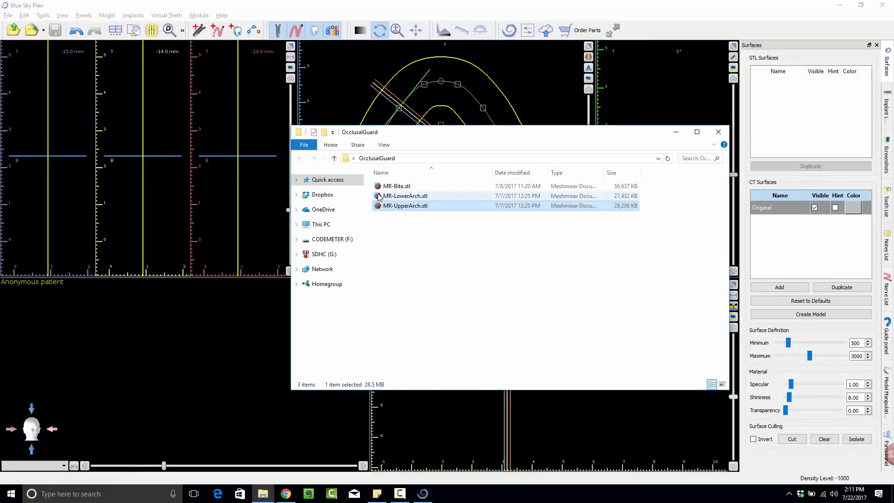
{"action": "left_click_drag", "start_coordinate": [413, 205], "coordinate": [231, 331]}
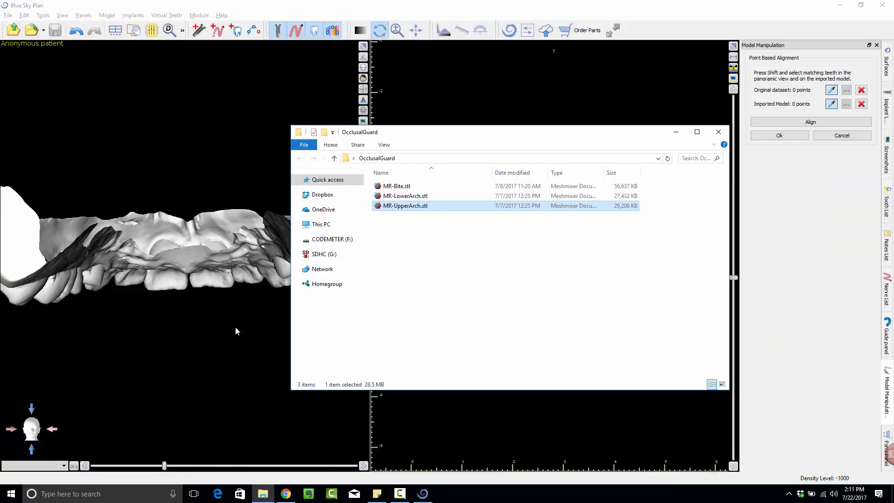
{"action": "left_click", "coordinate": [843, 136]}
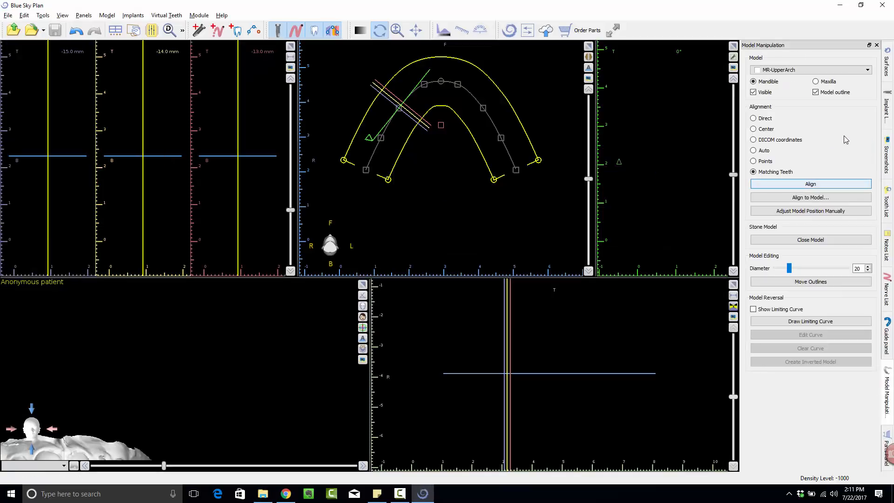
Enlarge the 3D view to fill the workspace and centre the upper arch model in it.
{"action": "left_click", "coordinate": [364, 284]}
{"action": "scroll", "coordinate": [348, 291], "scroll_direction": "down", "scroll_amount": 4}
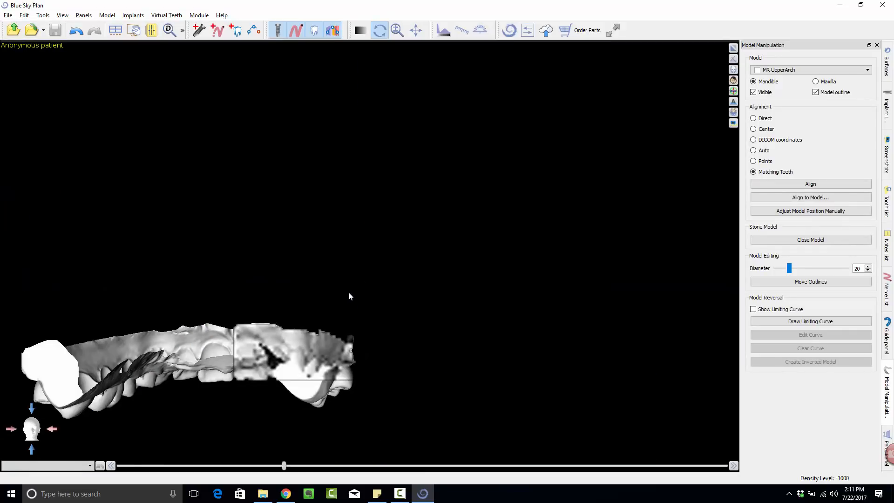
{"action": "middle_click_drag", "start_coordinate": [304, 320], "coordinate": [417, 235]}
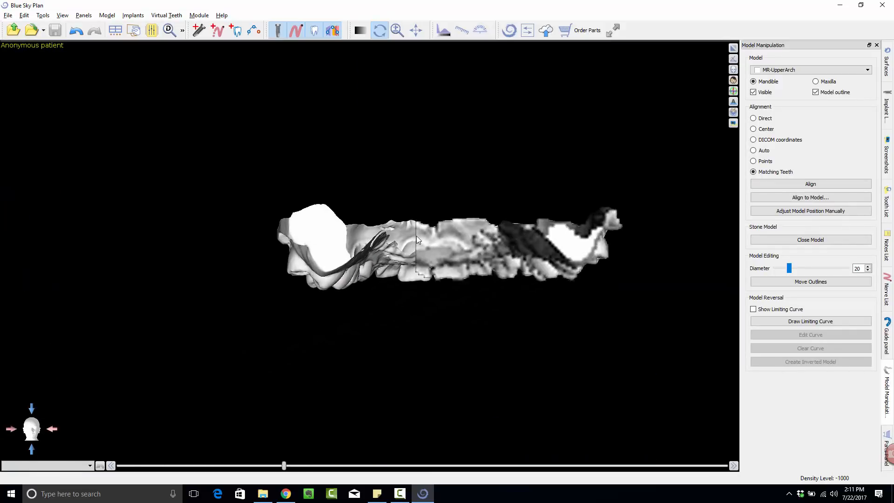
Examine the upper arch scan in 3D from the occlusal, side and front directions.
{"action": "scroll", "coordinate": [482, 254], "scroll_direction": "up", "scroll_amount": 4}
{"action": "scroll", "coordinate": [482, 256], "scroll_direction": "down", "scroll_amount": 4}
{"action": "left_click_drag", "start_coordinate": [553, 305], "coordinate": [344, 106]}
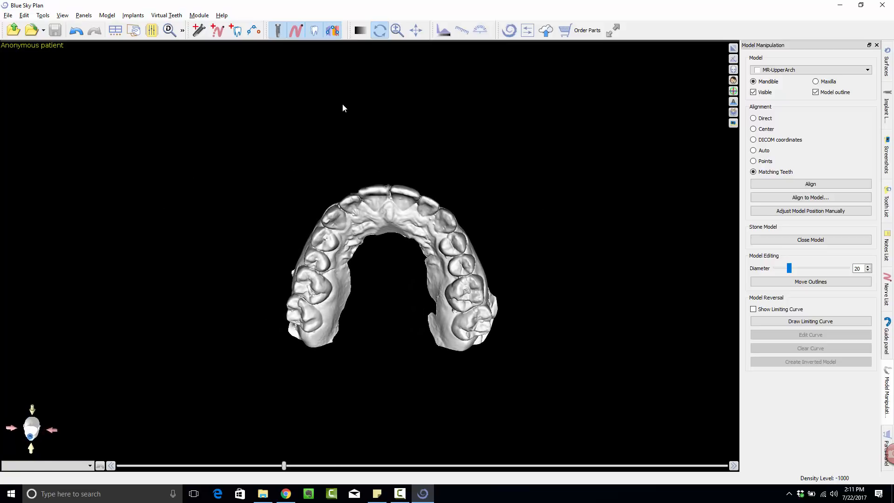
{"action": "scroll", "coordinate": [398, 236], "scroll_direction": "up", "scroll_amount": 3}
{"action": "left_click_drag", "start_coordinate": [397, 236], "coordinate": [523, 288]}
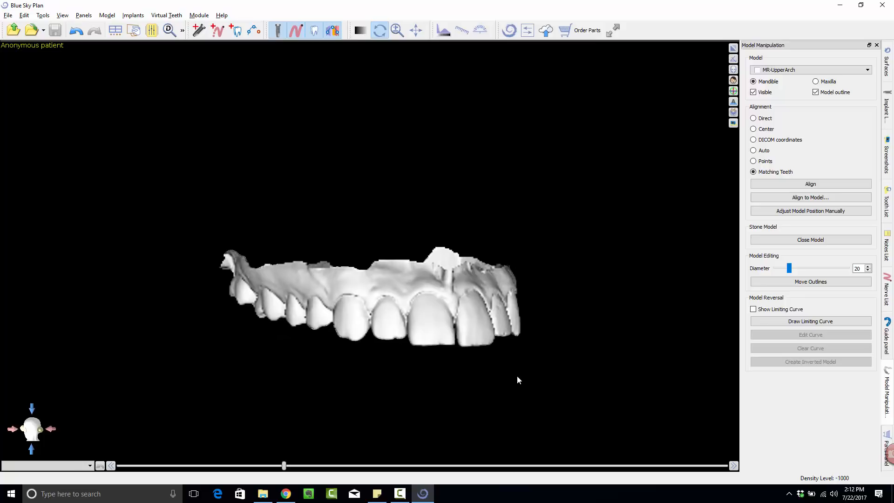
{"action": "left_click_drag", "start_coordinate": [517, 377], "coordinate": [281, 328]}
{"action": "left_click_drag", "start_coordinate": [522, 328], "coordinate": [357, 160]}
{"action": "left_click_drag", "start_coordinate": [598, 388], "coordinate": [561, 375]}
{"action": "left_click_drag", "start_coordinate": [401, 164], "coordinate": [407, 174]}
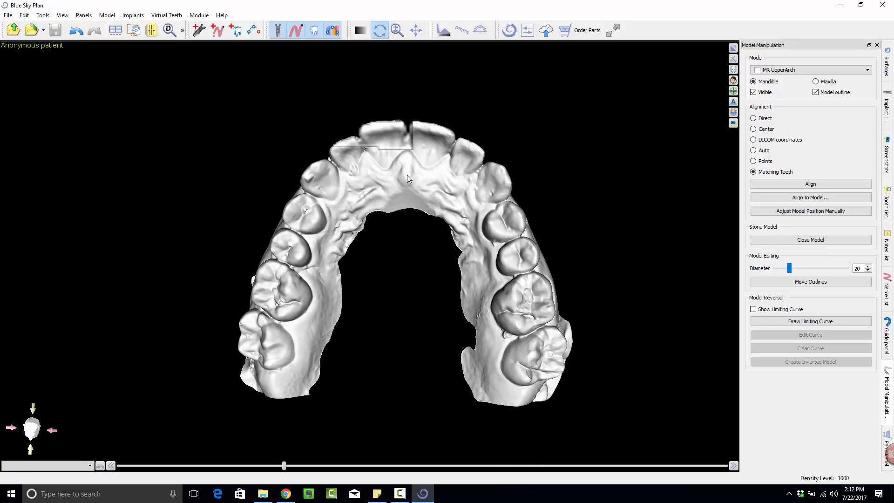
{"action": "left_click_drag", "start_coordinate": [300, 82], "coordinate": [377, 400]}
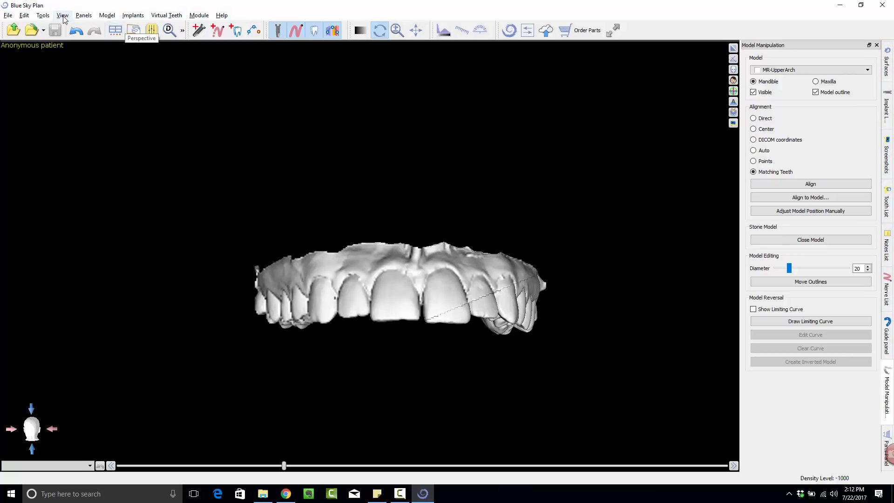
Show the Guide Fabrication panel and close the Nerve List panel.
{"action": "left_click", "coordinate": [87, 16]}
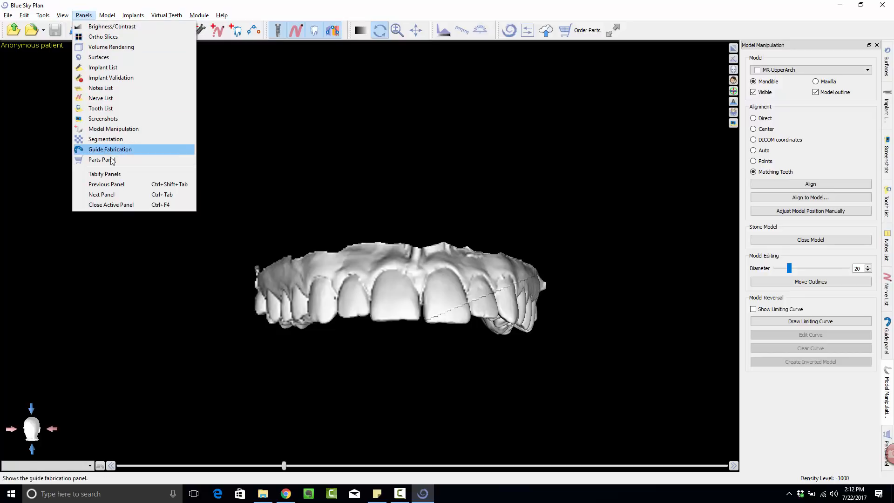
{"action": "mouse_move", "coordinate": [102, 20]}
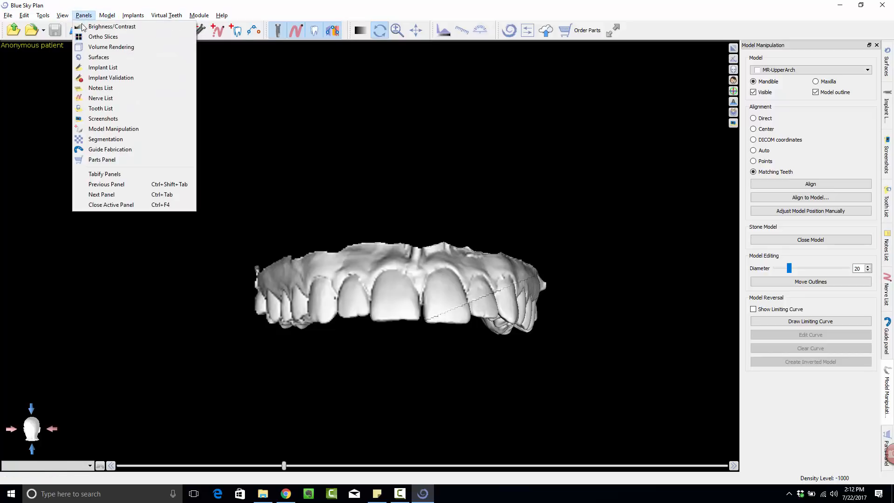
{"action": "left_click", "coordinate": [118, 150]}
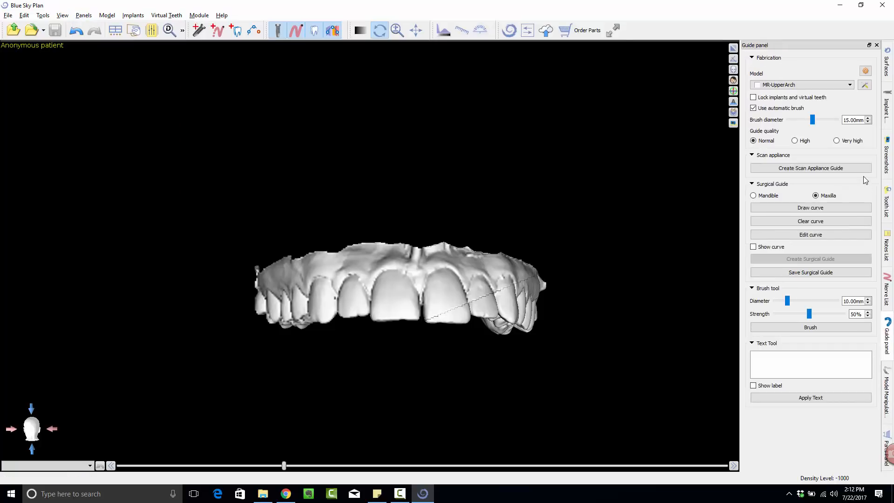
{"action": "left_click", "coordinate": [888, 298]}
{"action": "left_click", "coordinate": [877, 44]}
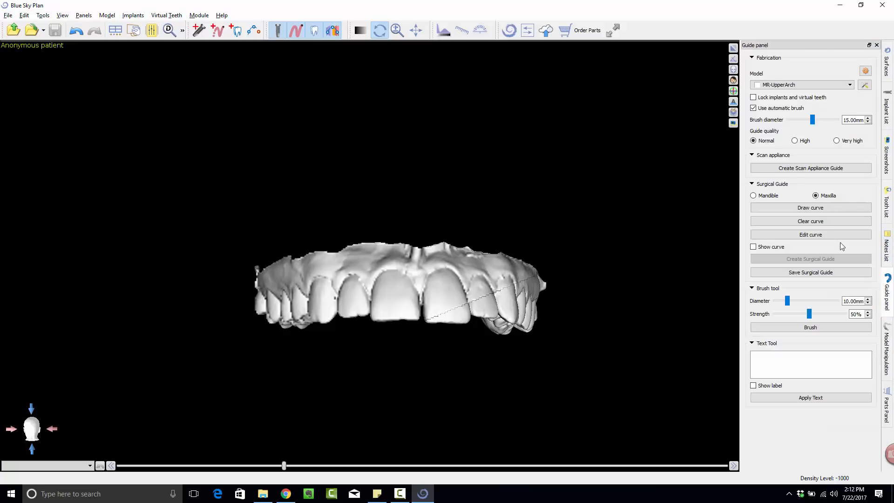
Bring the Nerve List panel back and close it again.
{"action": "left_click", "coordinate": [81, 16]}
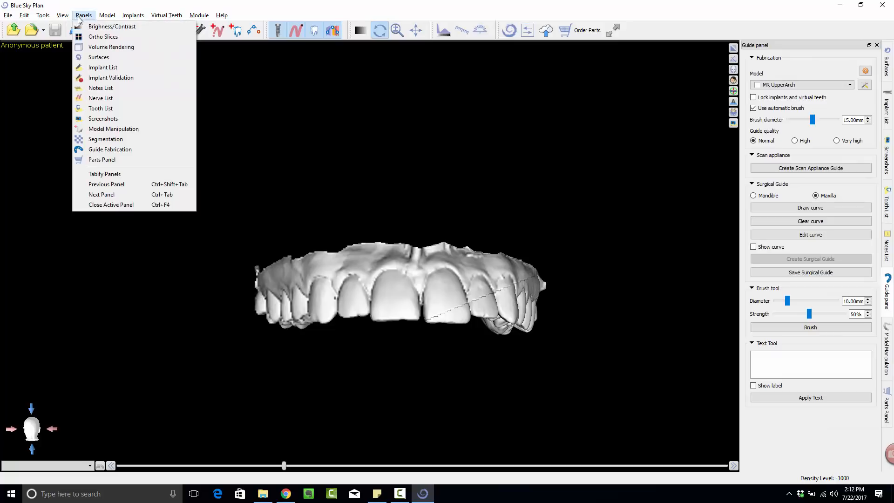
{"action": "left_click", "coordinate": [101, 98]}
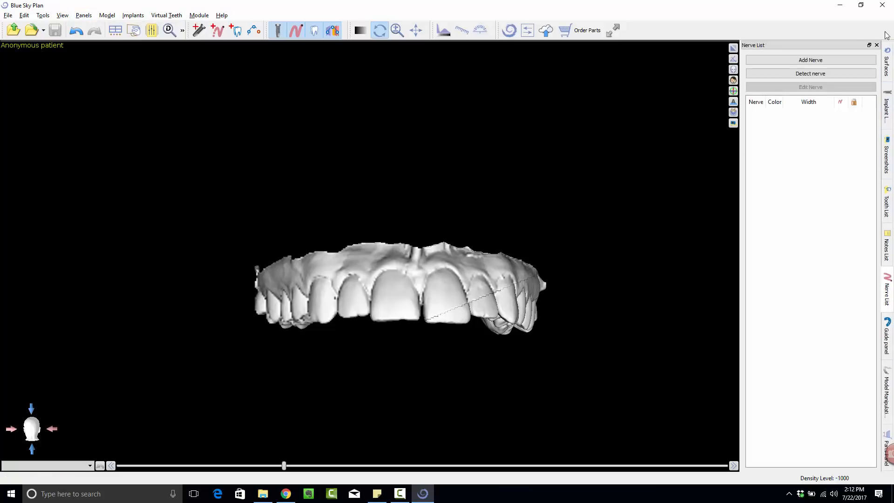
{"action": "left_click", "coordinate": [877, 45]}
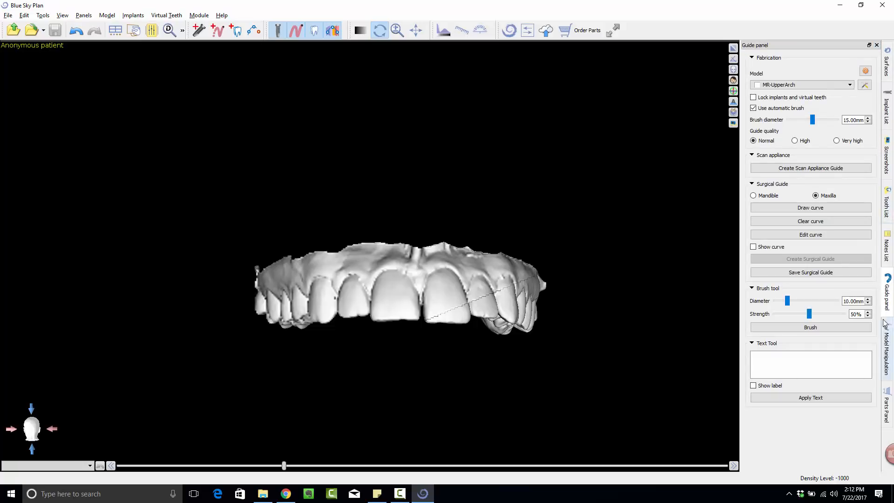
Choose MR-UpperArch as the model for guide fabrication.
{"action": "left_click", "coordinate": [768, 86]}
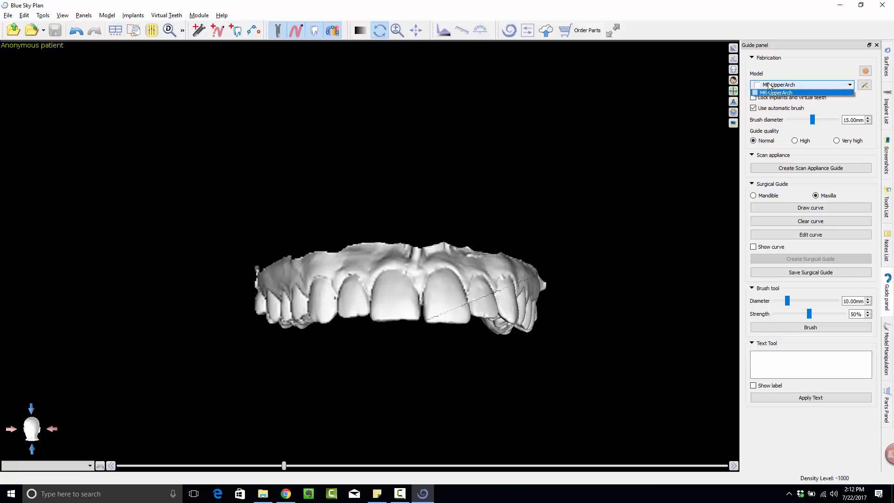
{"action": "left_click", "coordinate": [773, 92]}
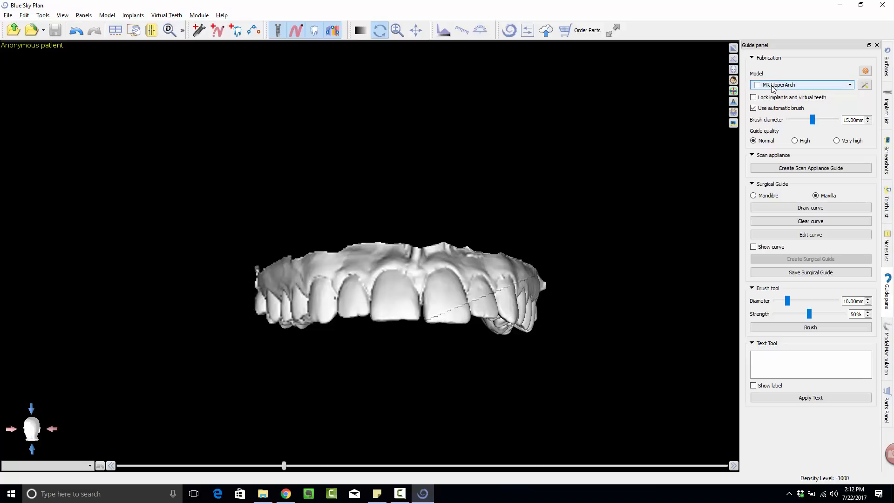
Keep MR-UpperArch as the fabrication model and set the guide thickness to 1 mm in the guide settings.
{"action": "left_click", "coordinate": [796, 86]}
{"action": "left_click", "coordinate": [798, 83]}
{"action": "left_click", "coordinate": [865, 72]}
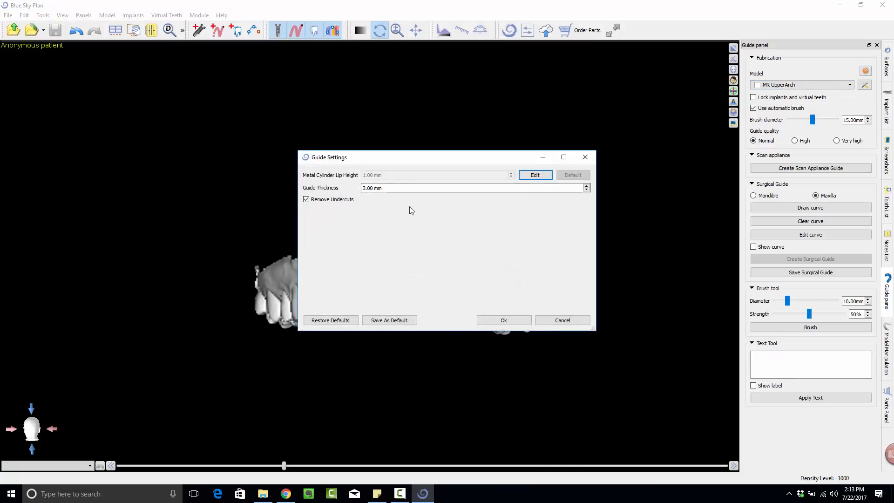
{"action": "left_click", "coordinate": [364, 189]}
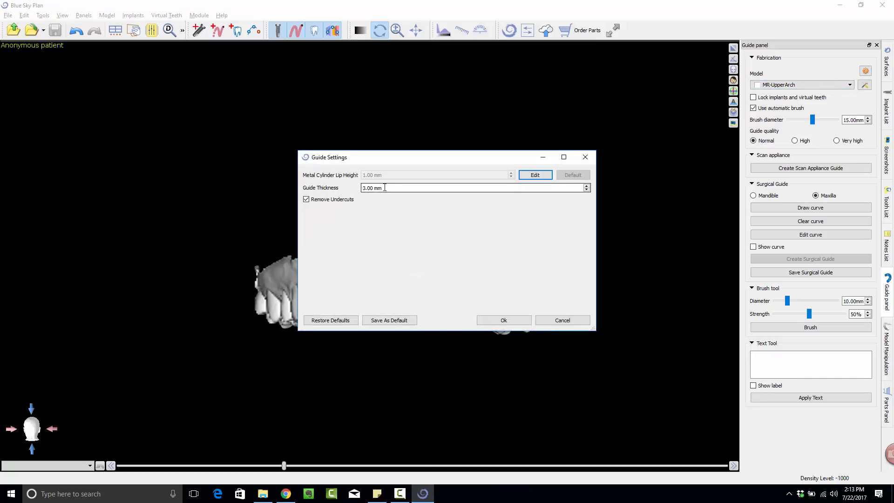
{"action": "left_click_drag", "start_coordinate": [385, 188], "coordinate": [357, 190]}
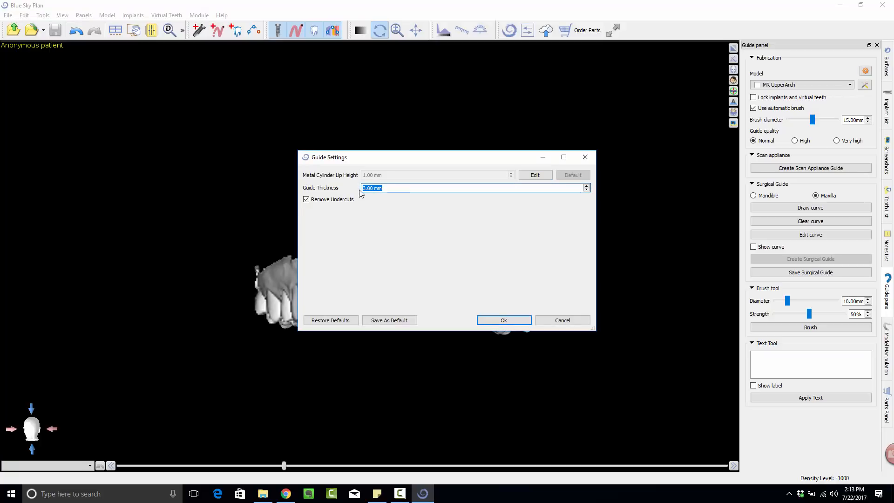
{"action": "type", "text": "1"}
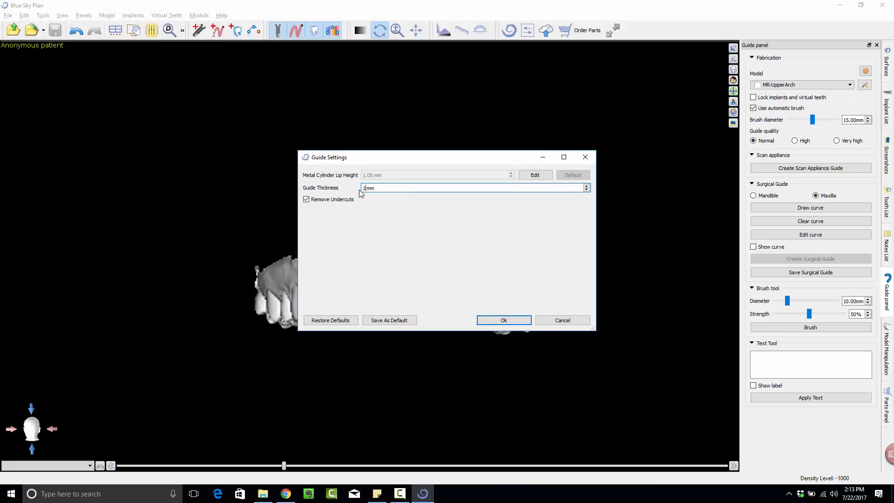
{"action": "left_click", "coordinate": [489, 322]}
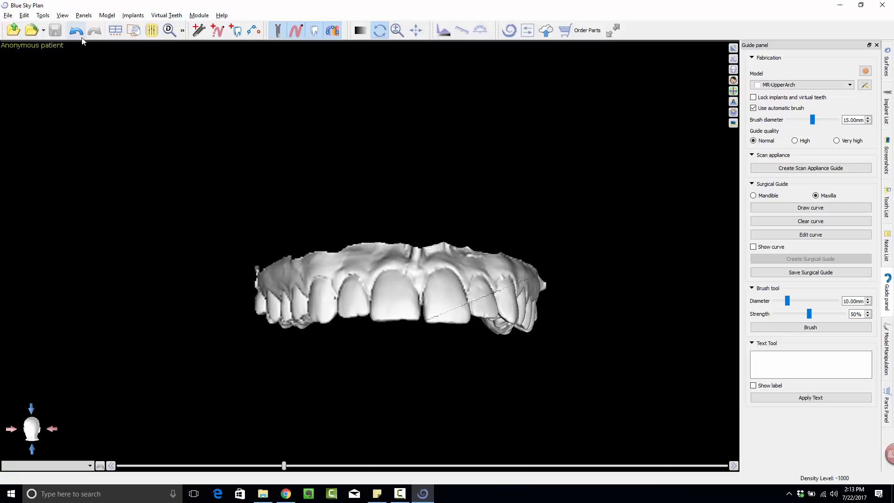
Check the Surgical Guide Offset among the default preferences and accept the preferences.
{"action": "left_click", "coordinate": [43, 16]}
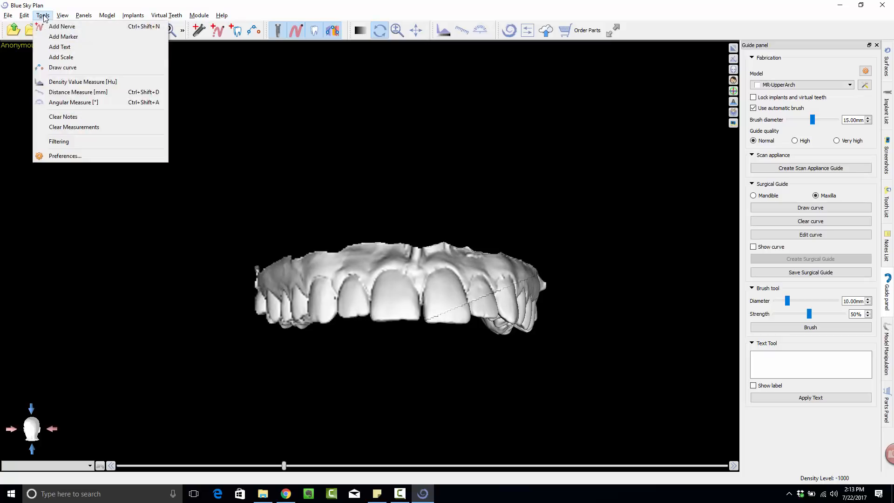
{"action": "left_click", "coordinate": [70, 157]}
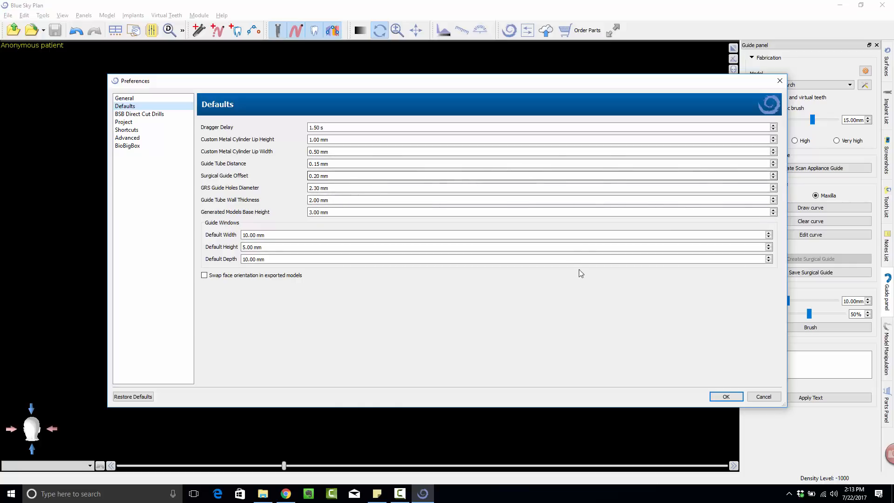
{"action": "left_click", "coordinate": [729, 396]}
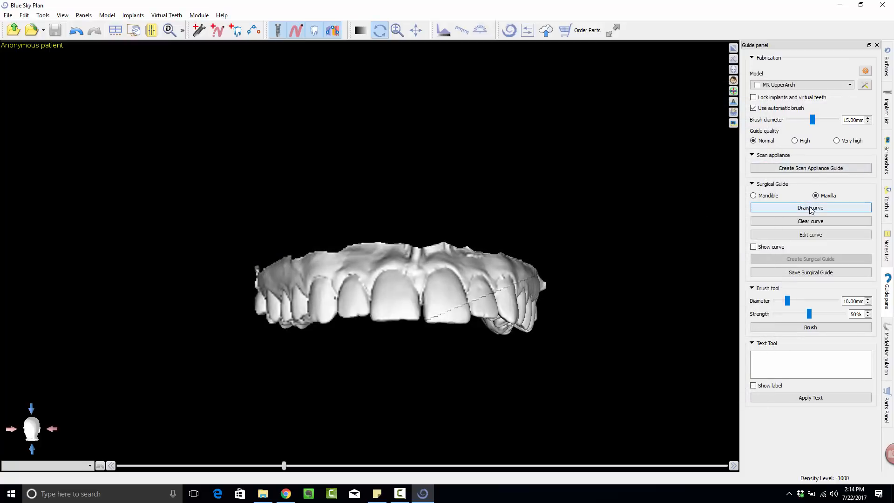
Start the maxilla guide curve on the front teeth and draw it along the facial tooth surfaces to the patient's left last molar.
{"action": "mouse_move", "coordinate": [459, 210]}
{"action": "left_mouse_down"}
{"action": "mouse_move", "coordinate": [500, 201]}
{"action": "mouse_move", "coordinate": [466, 209]}
{"action": "mouse_move", "coordinate": [331, 202]}
{"action": "mouse_move", "coordinate": [233, 211]}
{"action": "mouse_move", "coordinate": [535, 210]}
{"action": "mouse_move", "coordinate": [491, 372]}
{"action": "mouse_move", "coordinate": [446, 263]}
{"action": "mouse_move", "coordinate": [460, 169]}
{"action": "mouse_move", "coordinate": [481, 342]}
{"action": "mouse_move", "coordinate": [408, 352]}
{"action": "mouse_move", "coordinate": [390, 197]}
{"action": "mouse_move", "coordinate": [427, 241]}
{"action": "mouse_move", "coordinate": [437, 345]}
{"action": "mouse_move", "coordinate": [404, 207]}
{"action": "mouse_move", "coordinate": [442, 214]}
{"action": "left_mouse_up"}
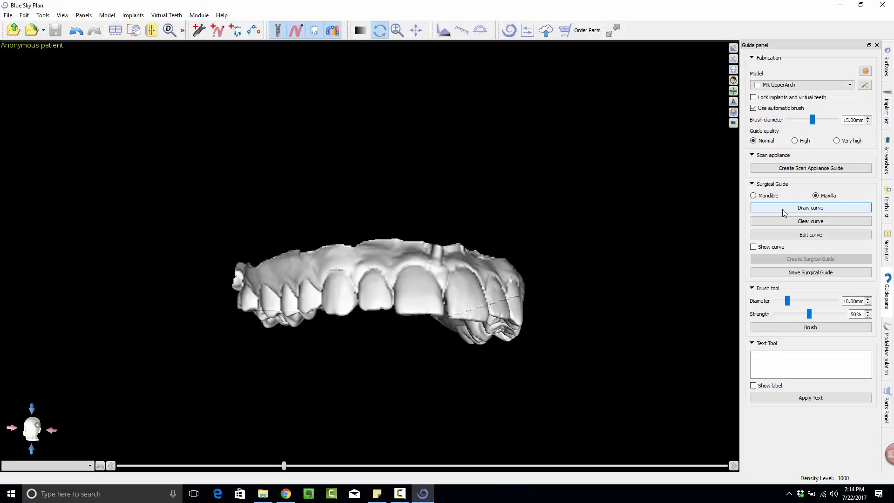
{"action": "left_click", "coordinate": [783, 210]}
{"action": "left_click_drag", "start_coordinate": [480, 139], "coordinate": [392, 165]}
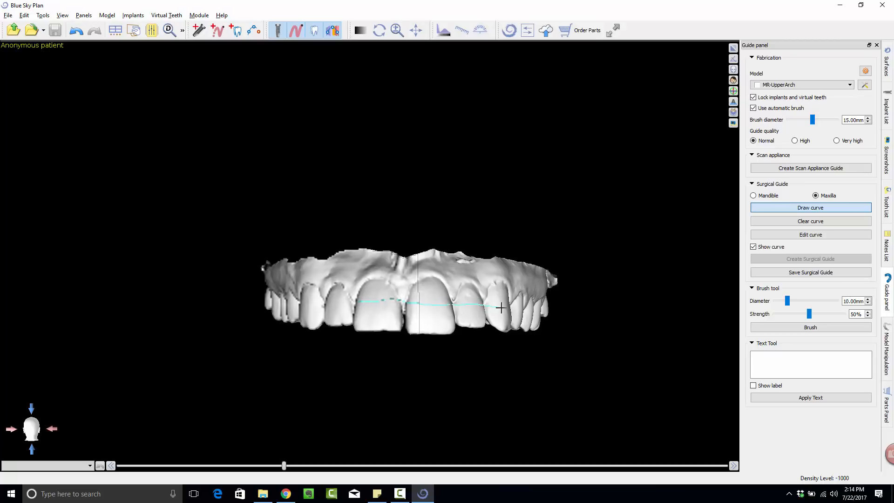
{"action": "right_click_drag", "start_coordinate": [500, 308], "coordinate": [410, 305]}
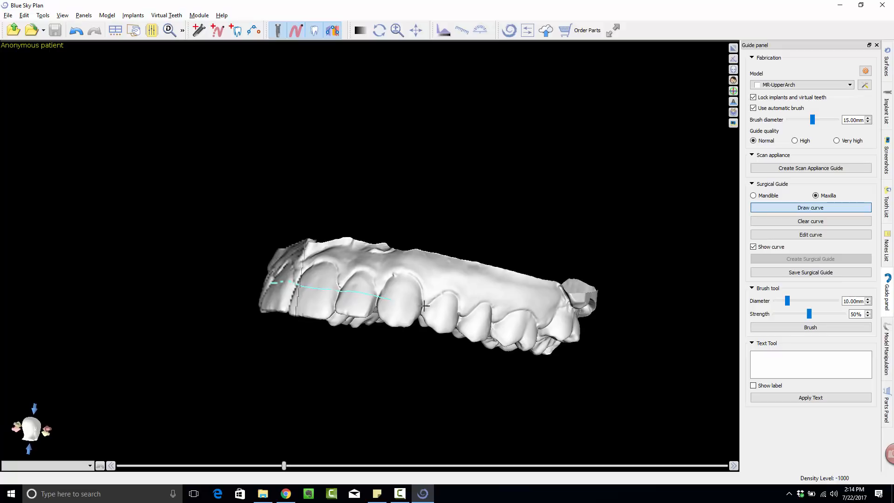
{"action": "left_click", "coordinate": [424, 306]}
{"action": "right_click_drag", "start_coordinate": [610, 326], "coordinate": [342, 295]}
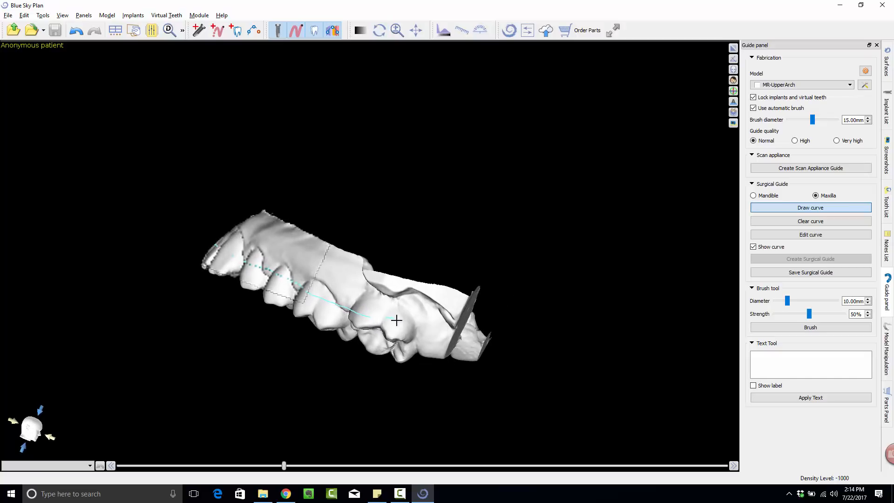
Continue the guide curve behind the left last molar, along the palatal tooth surfaces and around the back of the opposite last molar.
{"action": "right_click_drag", "start_coordinate": [412, 348], "coordinate": [423, 191]}
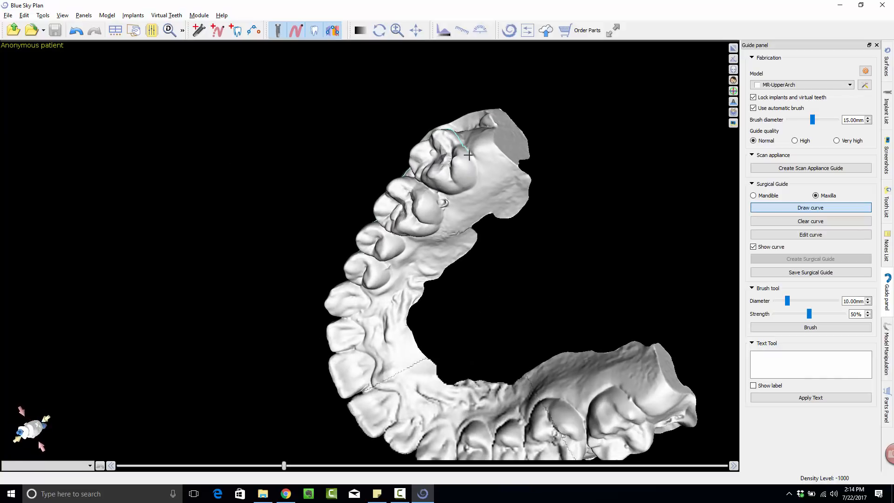
{"action": "right_click_drag", "start_coordinate": [433, 226], "coordinate": [331, 111]}
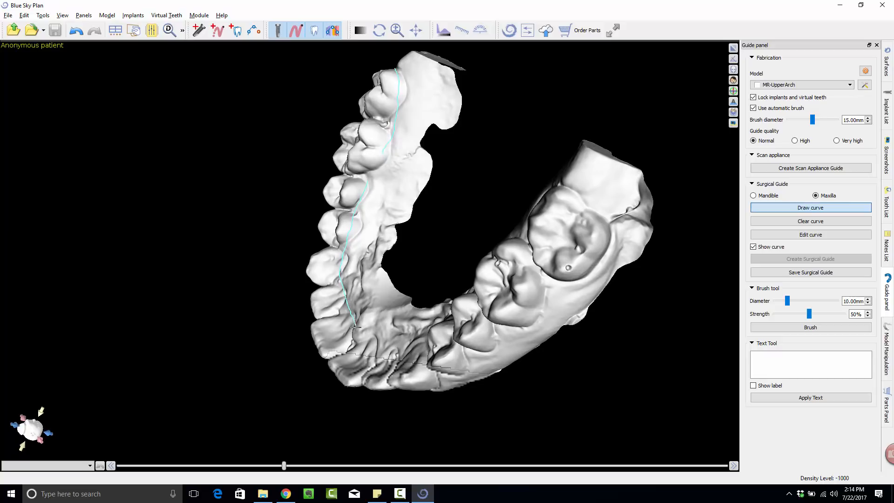
{"action": "right_click_drag", "start_coordinate": [369, 354], "coordinate": [557, 295]}
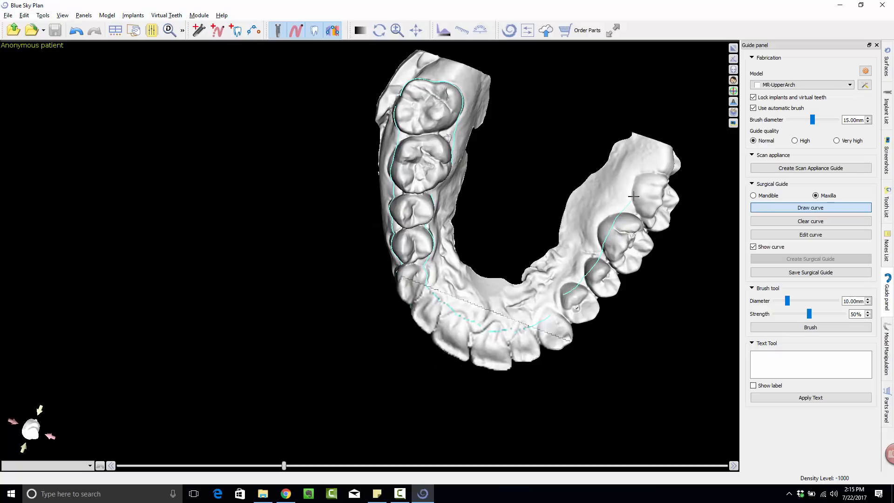
{"action": "right_click_drag", "start_coordinate": [647, 178], "coordinate": [461, 190]}
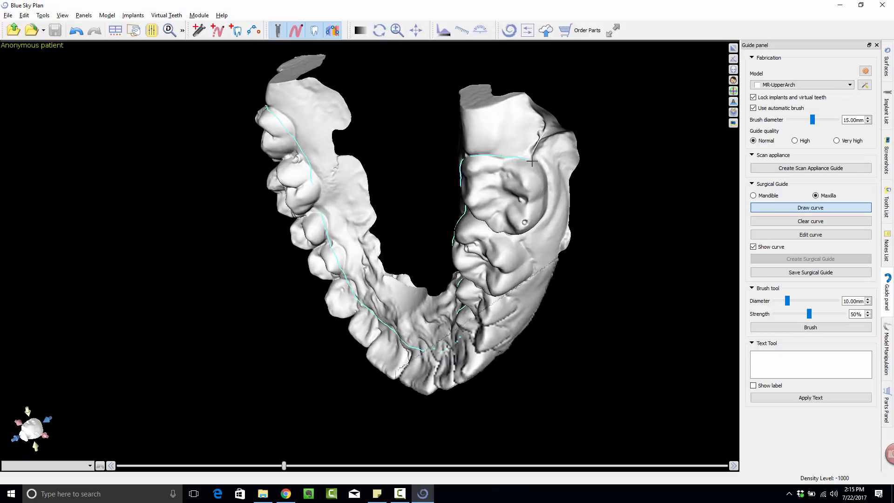
Draw the guide curve forward along the patient's right buccal and facial tooth surfaces and close it at its starting point.
{"action": "right_click_drag", "start_coordinate": [537, 205], "coordinate": [368, 142]}
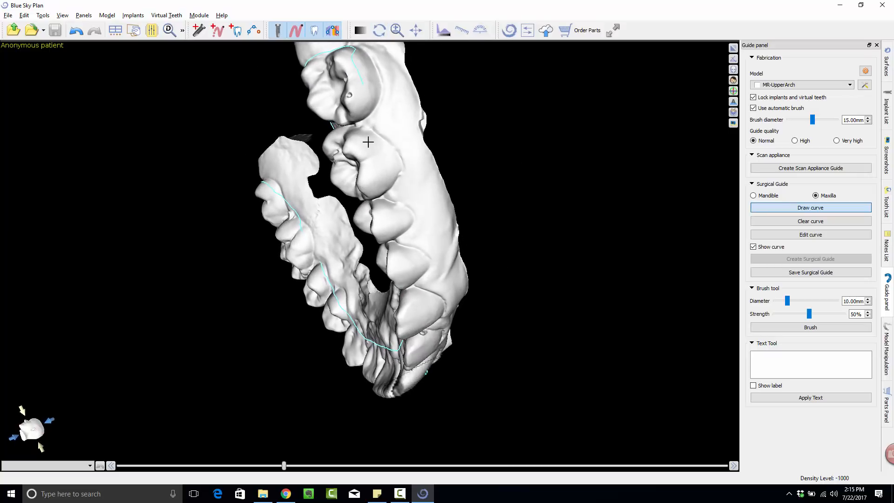
{"action": "left_click_drag", "start_coordinate": [383, 188], "coordinate": [401, 226]}
{"action": "left_click_drag", "start_coordinate": [415, 265], "coordinate": [435, 338]}
{"action": "right_click_drag", "start_coordinate": [436, 339], "coordinate": [312, 121]}
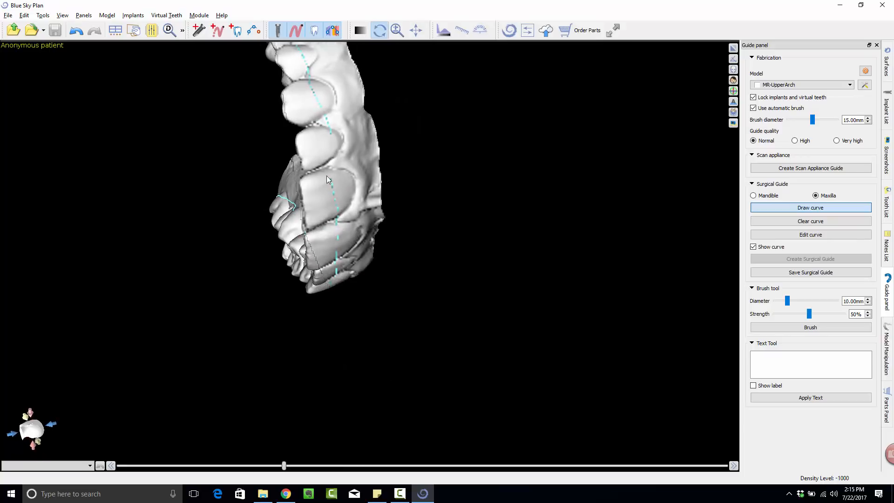
{"action": "right_click_drag", "start_coordinate": [369, 148], "coordinate": [252, 211]}
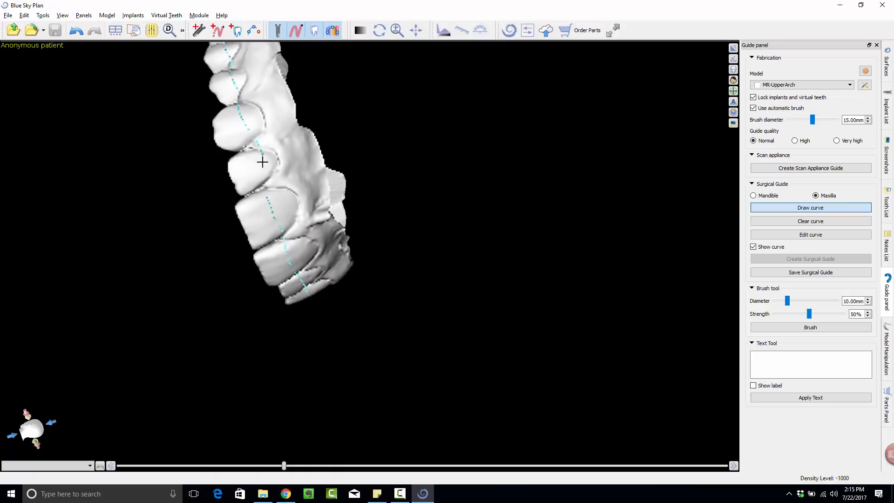
{"action": "right_click_drag", "start_coordinate": [269, 218], "coordinate": [268, 217]}
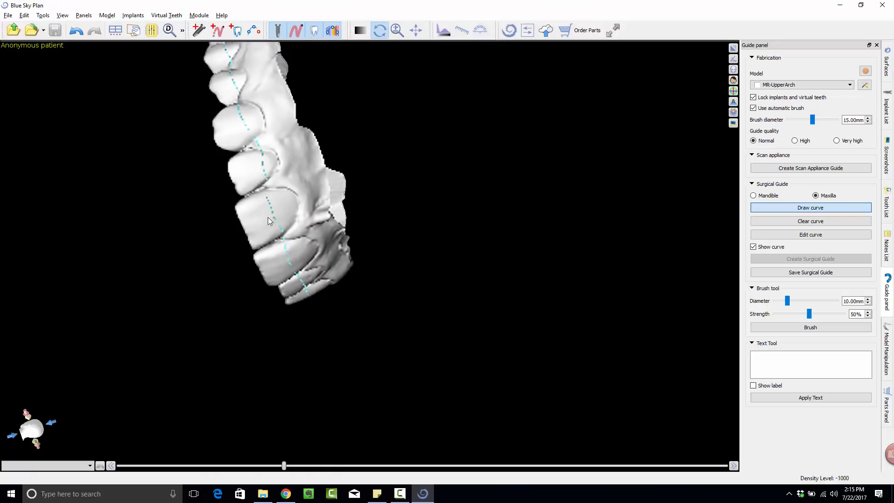
Edit the guide curve, moving its control points on the right lateral incisor and first premolar to smooth the facial line.
{"action": "left_click", "coordinate": [779, 234]}
{"action": "right_click_drag", "start_coordinate": [540, 227], "coordinate": [392, 292]}
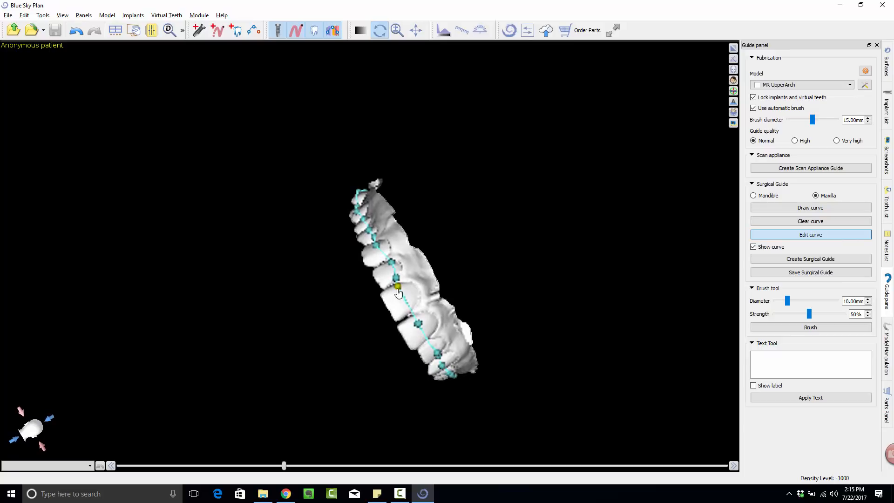
{"action": "scroll", "coordinate": [438, 293], "scroll_direction": "up", "scroll_amount": 4}
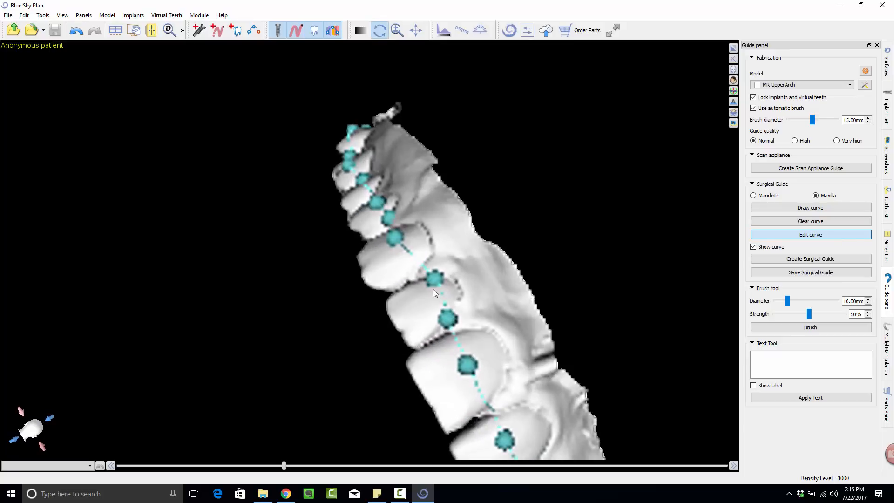
{"action": "right_click_drag", "start_coordinate": [433, 289], "coordinate": [424, 292]}
{"action": "left_click_drag", "start_coordinate": [438, 282], "coordinate": [427, 291]}
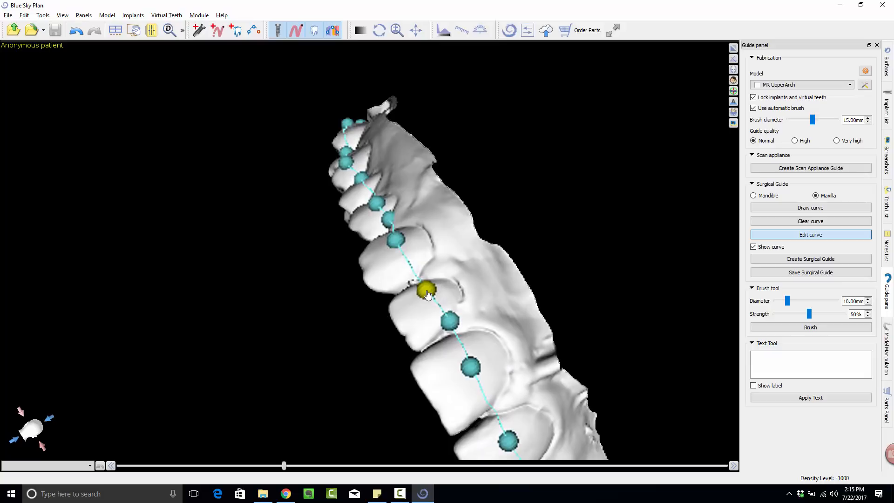
{"action": "right_click_drag", "start_coordinate": [427, 292], "coordinate": [483, 314]}
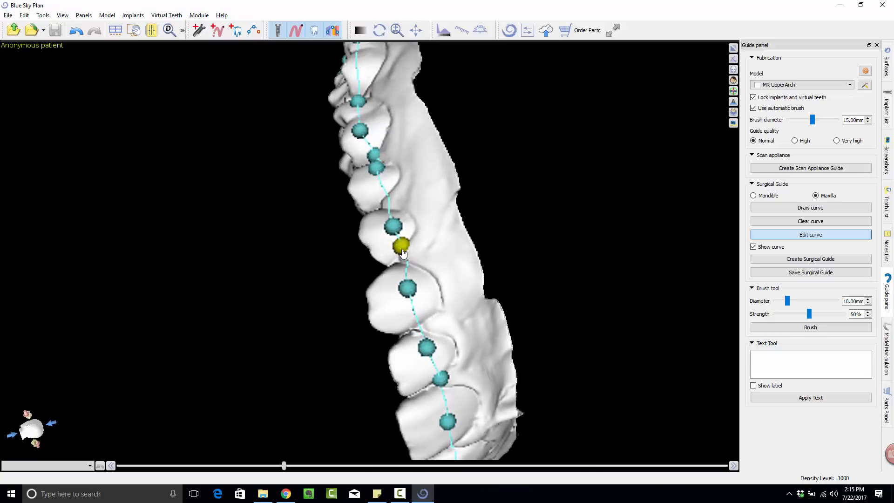
{"action": "left_click_drag", "start_coordinate": [402, 249], "coordinate": [402, 259]}
Reposition the curve's control points along the buccal surfaces of the right second premolar and first molar.
{"action": "right_click_drag", "start_coordinate": [433, 148], "coordinate": [397, 193]}
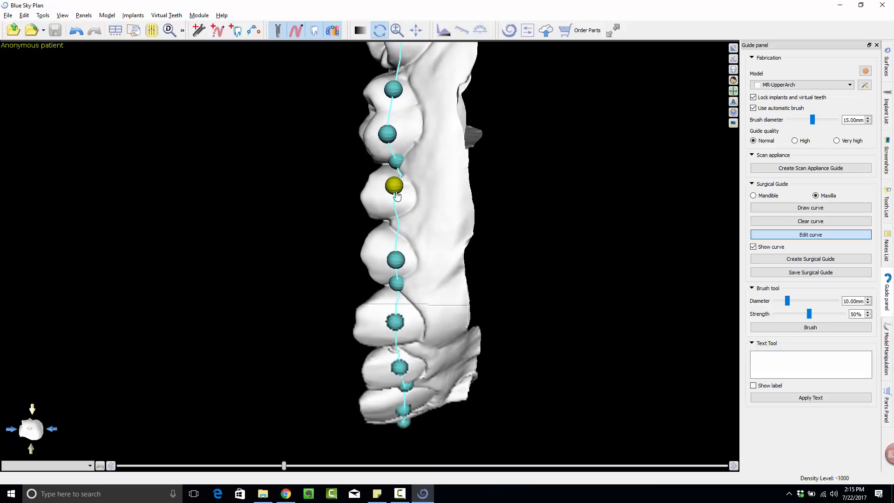
{"action": "left_click_drag", "start_coordinate": [397, 195], "coordinate": [398, 218]}
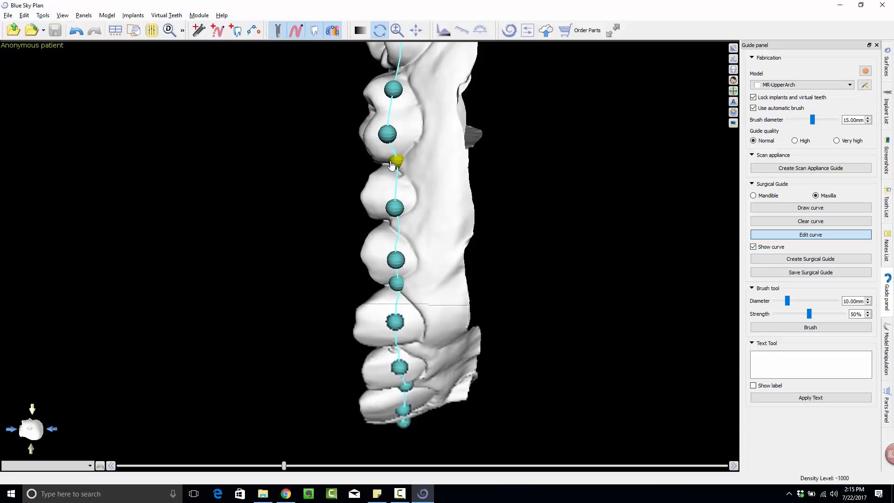
{"action": "left_click_drag", "start_coordinate": [391, 166], "coordinate": [389, 180]}
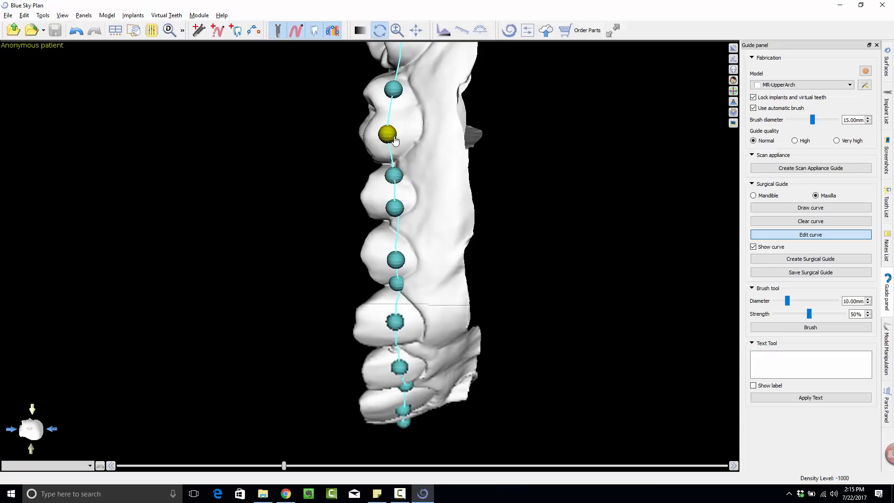
{"action": "left_click_drag", "start_coordinate": [395, 140], "coordinate": [403, 143]}
{"action": "left_click_drag", "start_coordinate": [396, 94], "coordinate": [452, 155]}
Space out the curve's control points on the buccal side and back corner of the right last molar.
{"action": "middle_click_drag", "start_coordinate": [452, 155], "coordinate": [395, 341]}
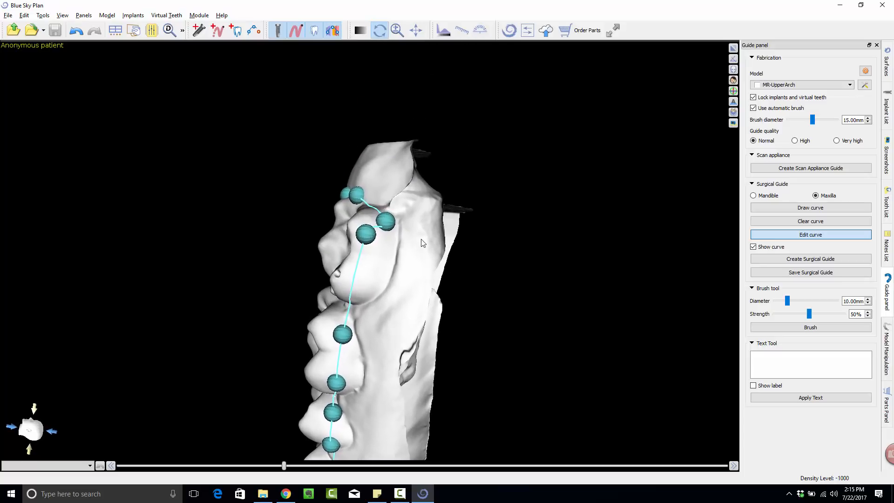
{"action": "left_click_drag", "start_coordinate": [423, 243], "coordinate": [365, 282]}
{"action": "left_click_drag", "start_coordinate": [387, 252], "coordinate": [377, 242]}
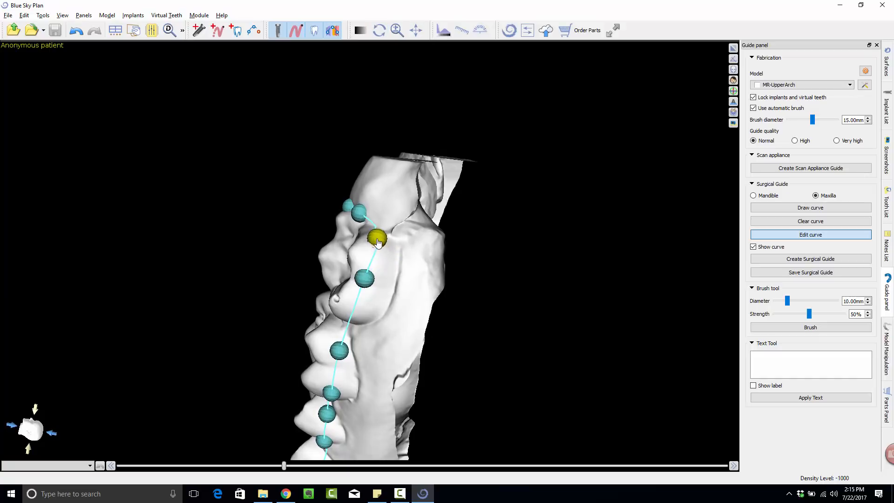
Shift the curve's palatal control points at the left first molar and adjacent premolar toward the gum line.
{"action": "left_click_drag", "start_coordinate": [297, 225], "coordinate": [522, 298]}
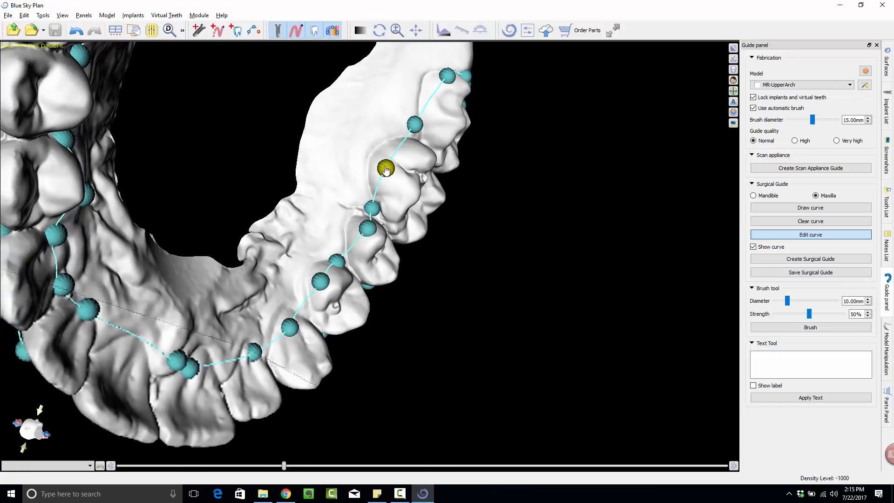
{"action": "left_click_drag", "start_coordinate": [386, 169], "coordinate": [381, 162]}
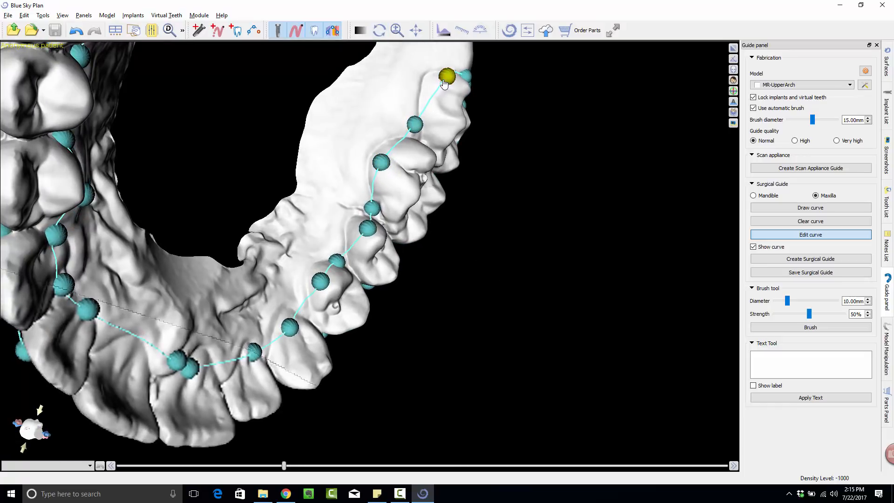
{"action": "left_click_drag", "start_coordinate": [541, 206], "coordinate": [452, 203]}
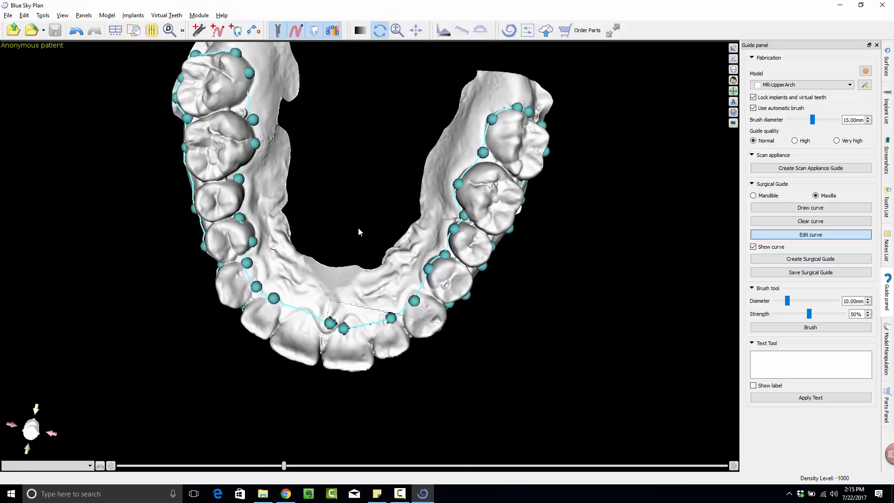
{"action": "left_click_drag", "start_coordinate": [390, 207], "coordinate": [519, 253]}
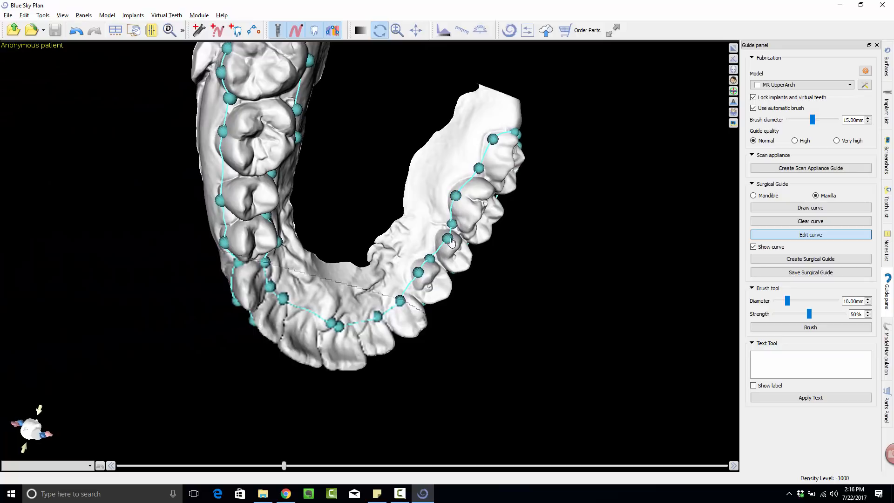
{"action": "left_click_drag", "start_coordinate": [447, 238], "coordinate": [456, 197]}
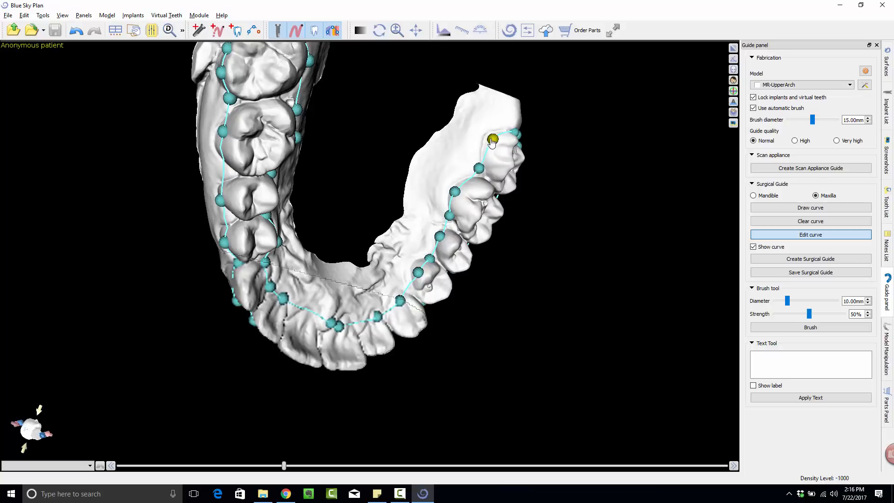
{"action": "left_click_drag", "start_coordinate": [444, 219], "coordinate": [376, 278]}
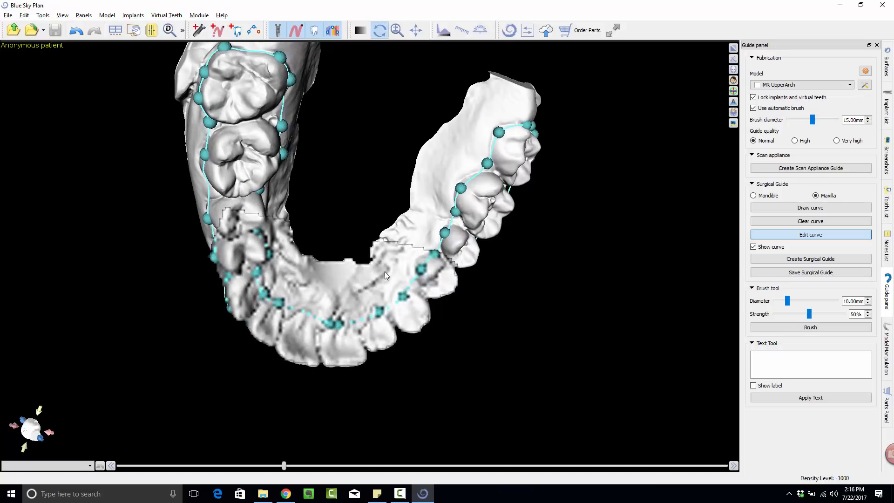
Move the guide curve's palatal control points behind the central incisors, canines and first premolar to even out the front palatal line.
{"action": "scroll", "coordinate": [385, 272], "scroll_direction": "up", "scroll_amount": 5}
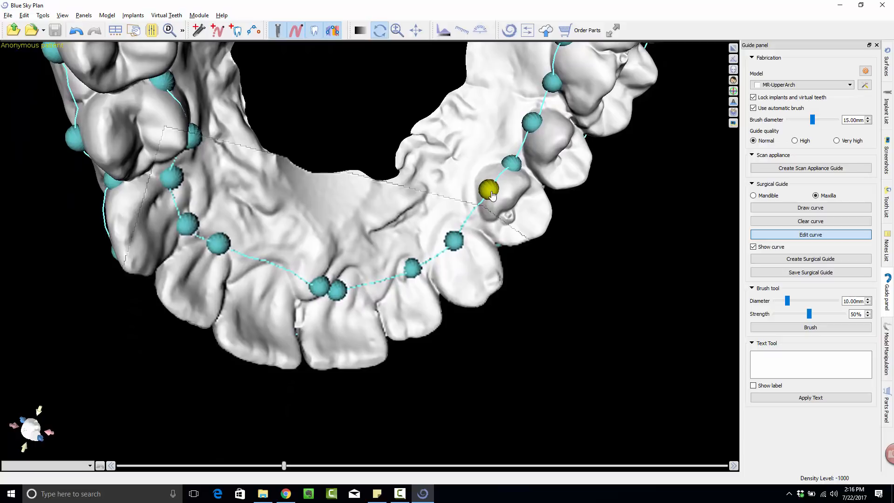
{"action": "left_click_drag", "start_coordinate": [488, 189], "coordinate": [483, 176]}
{"action": "left_click_drag", "start_coordinate": [454, 240], "coordinate": [450, 234]}
{"action": "left_click_drag", "start_coordinate": [360, 219], "coordinate": [250, 225]}
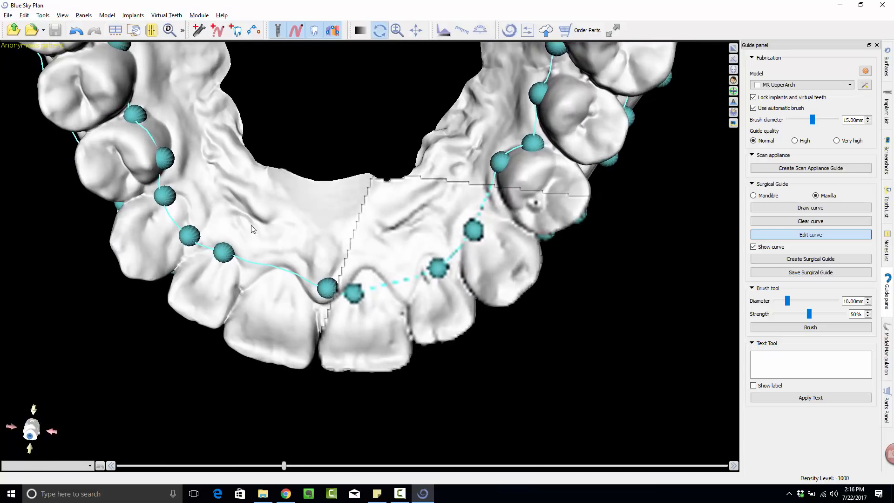
{"action": "left_click_drag", "start_coordinate": [326, 286], "coordinate": [282, 287]}
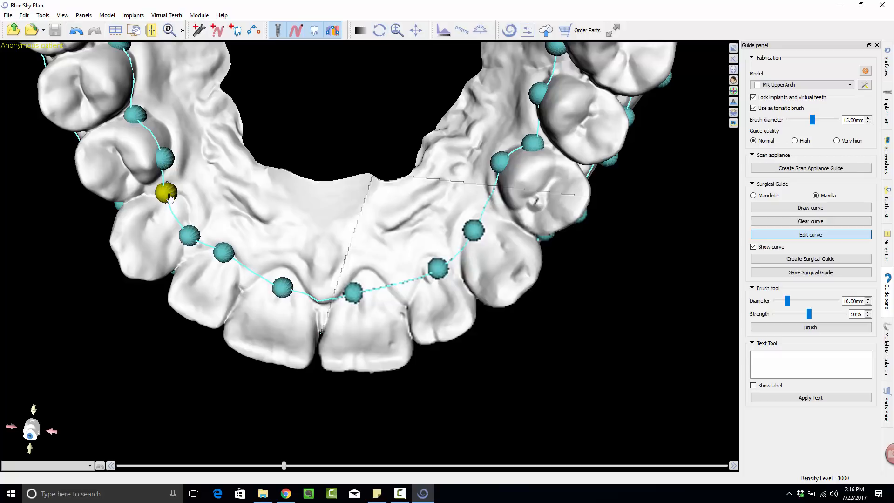
{"action": "left_click_drag", "start_coordinate": [166, 193], "coordinate": [176, 201]}
Shift the curve's palatal control points along the premolars and molars on the opposite side of the arch toward the gum line.
{"action": "right_click_drag", "start_coordinate": [244, 197], "coordinate": [176, 242]}
{"action": "left_click_drag", "start_coordinate": [194, 241], "coordinate": [184, 214]}
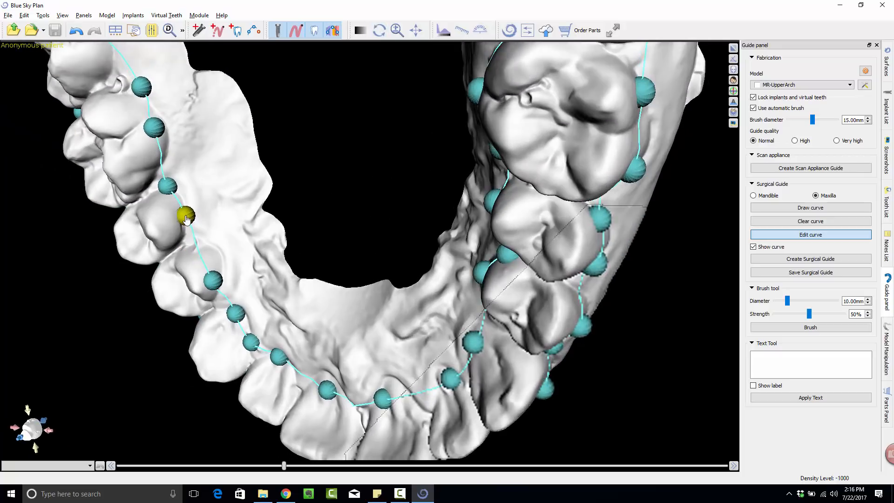
{"action": "left_click_drag", "start_coordinate": [216, 277], "coordinate": [217, 265]}
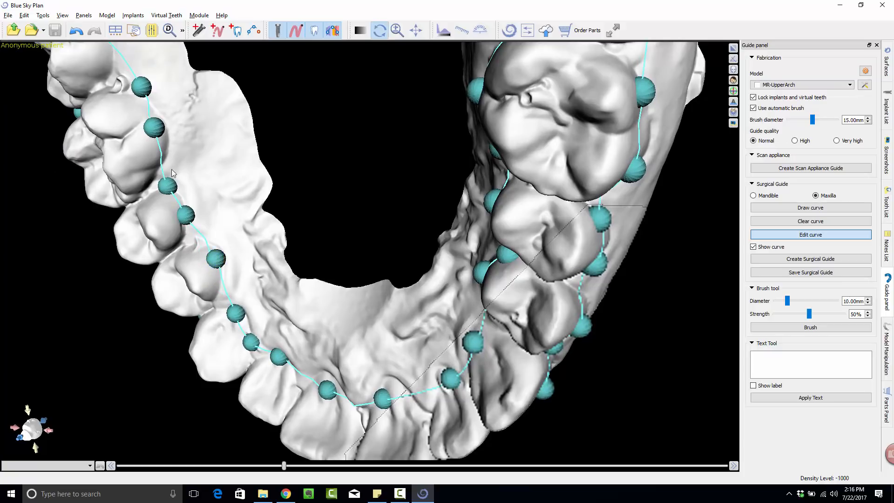
{"action": "right_click_drag", "start_coordinate": [155, 127], "coordinate": [224, 229]}
{"action": "left_click_drag", "start_coordinate": [224, 229], "coordinate": [203, 212]}
{"action": "left_click_drag", "start_coordinate": [164, 166], "coordinate": [175, 162]}
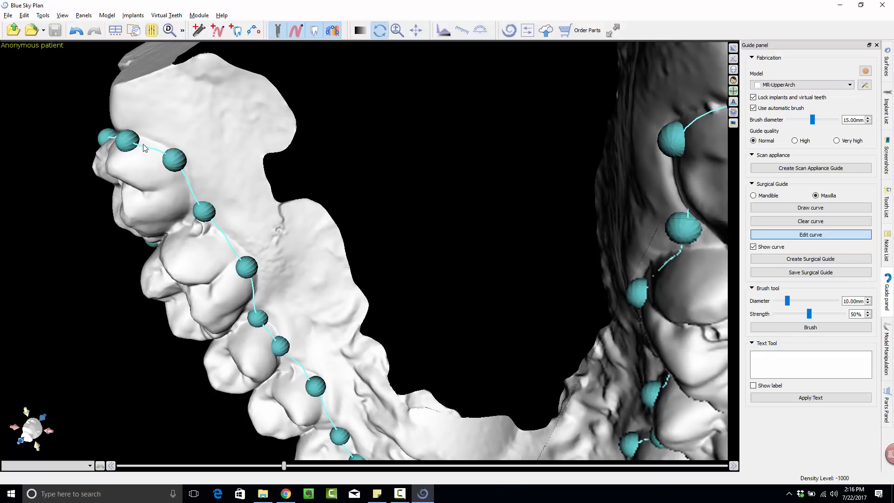
{"action": "left_click_drag", "start_coordinate": [126, 139], "coordinate": [137, 138]}
Reposition the curve's facial control points on the lateral and central incisors to smooth the front line.
{"action": "right_click_drag", "start_coordinate": [87, 261], "coordinate": [605, 259]}
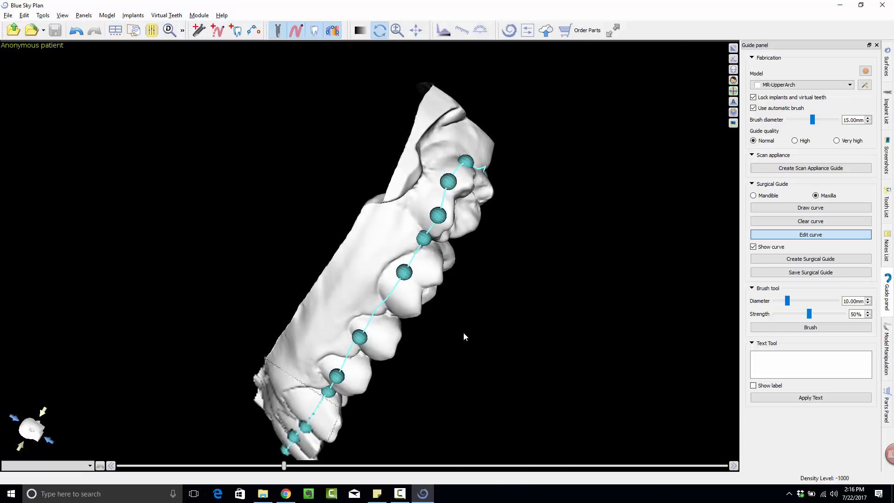
{"action": "right_click_drag", "start_coordinate": [463, 332], "coordinate": [378, 237]}
{"action": "left_click_drag", "start_coordinate": [354, 253], "coordinate": [352, 266]}
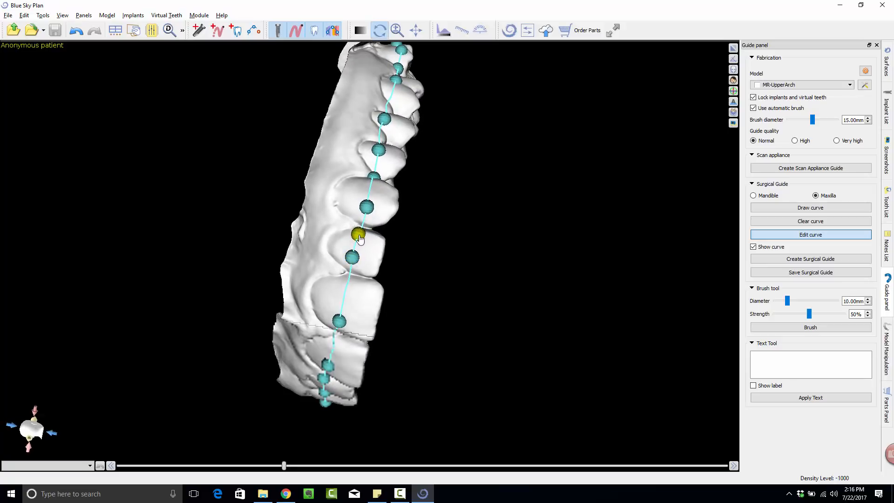
{"action": "right_click_drag", "start_coordinate": [360, 233], "coordinate": [440, 231]}
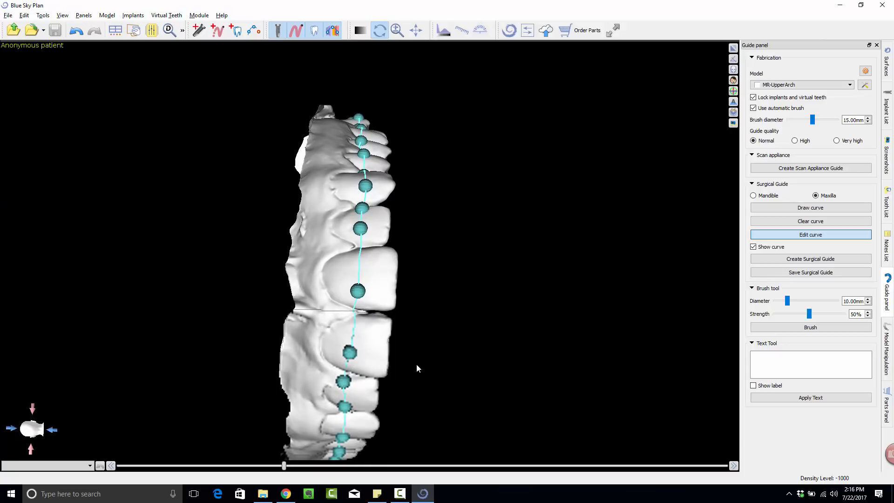
{"action": "left_click_drag", "start_coordinate": [345, 380], "coordinate": [349, 384]}
{"action": "left_click_drag", "start_coordinate": [363, 301], "coordinate": [362, 284]}
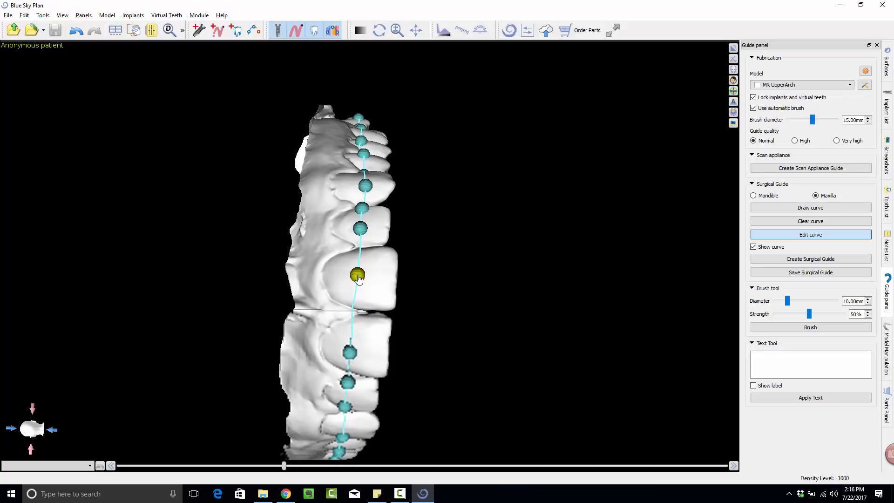
Accept the guide settings and create the surgical guide without a compatible drill kit, saving the Custom handpiece preferences.
{"action": "left_click", "coordinate": [866, 71]}
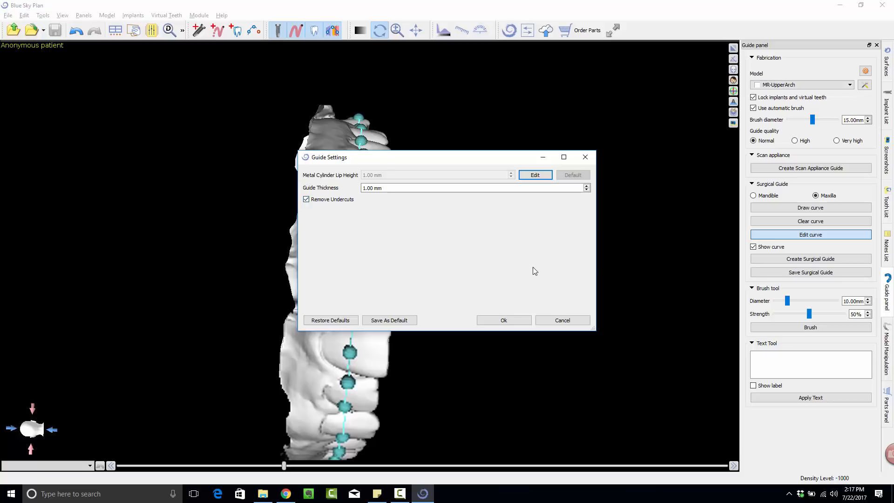
{"action": "left_click", "coordinate": [515, 320]}
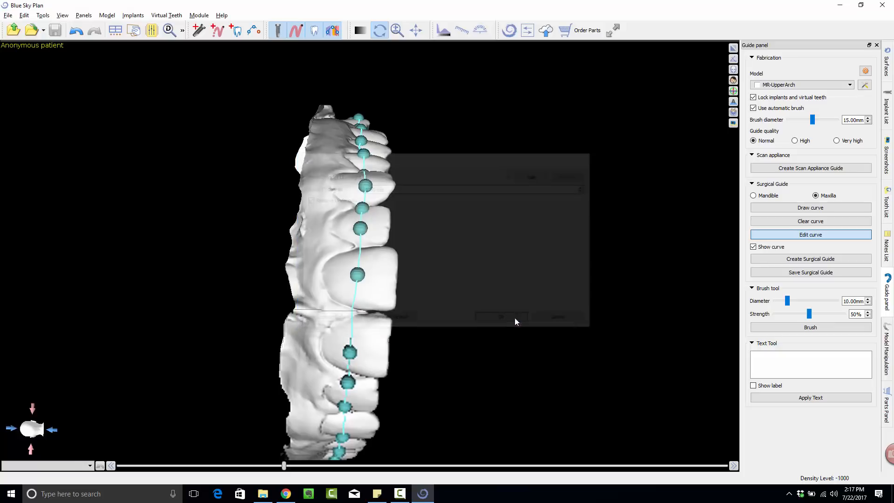
{"action": "left_click_drag", "start_coordinate": [527, 324], "coordinate": [503, 168]}
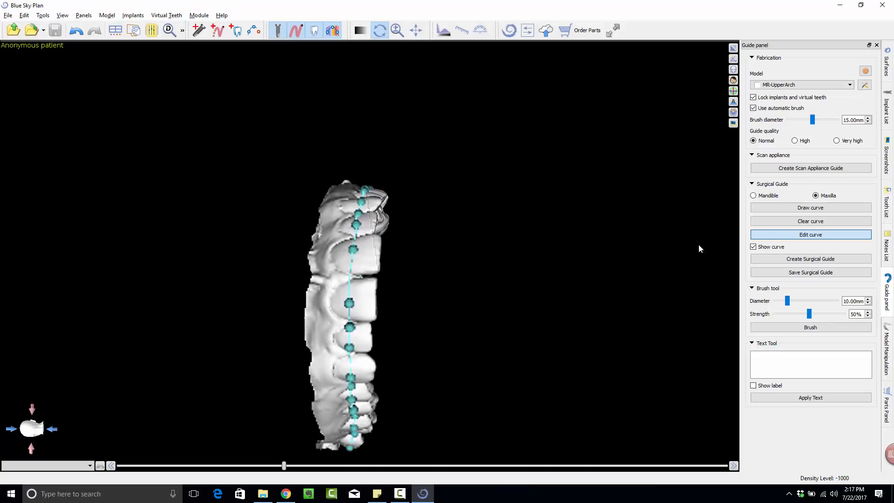
{"action": "left_click", "coordinate": [810, 259]}
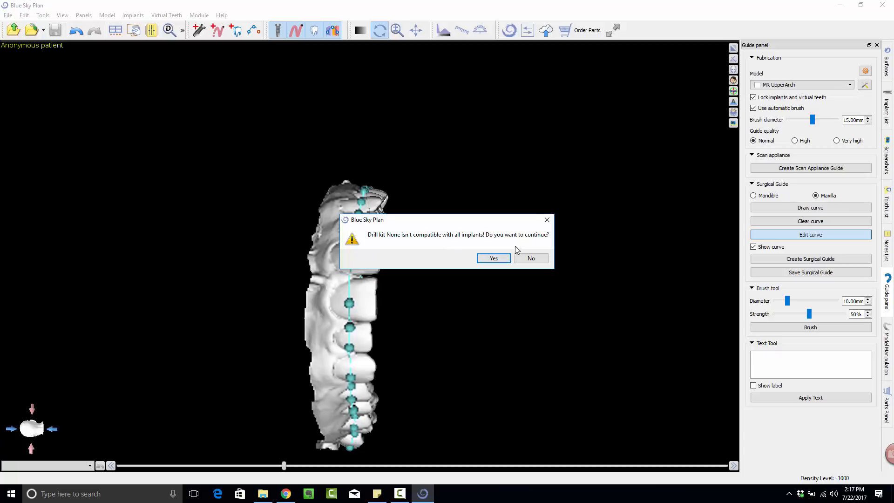
{"action": "left_click", "coordinate": [499, 259]}
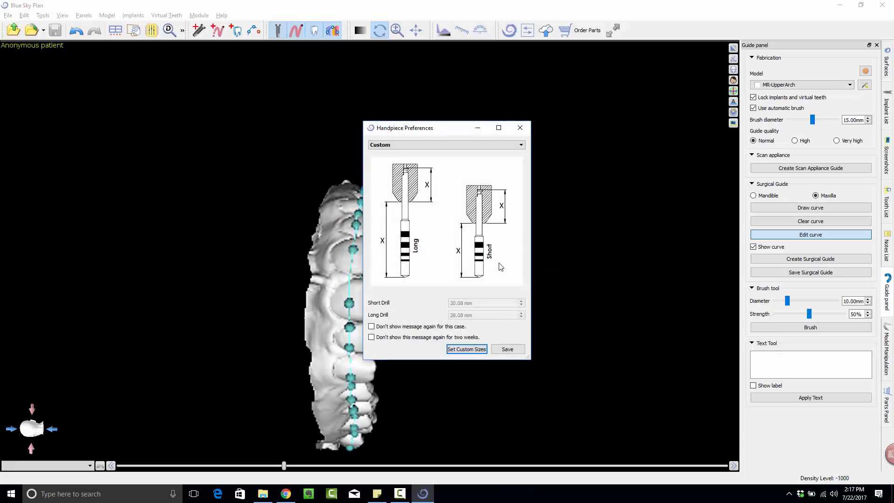
{"action": "left_click", "coordinate": [508, 350]}
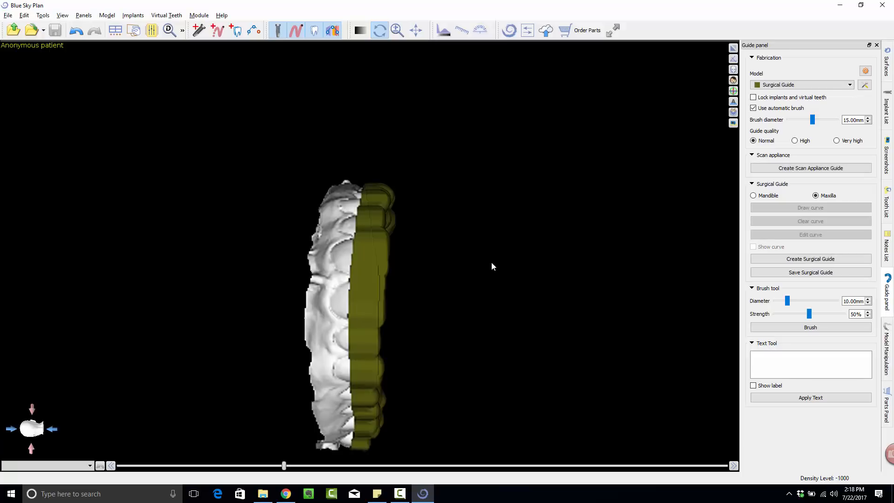
Hide the MR-UpperArch surface and inspect the generated guide from the front and from its inner side.
{"action": "left_click_drag", "start_coordinate": [493, 265], "coordinate": [445, 287]}
{"action": "left_click_drag", "start_coordinate": [272, 242], "coordinate": [393, 194]}
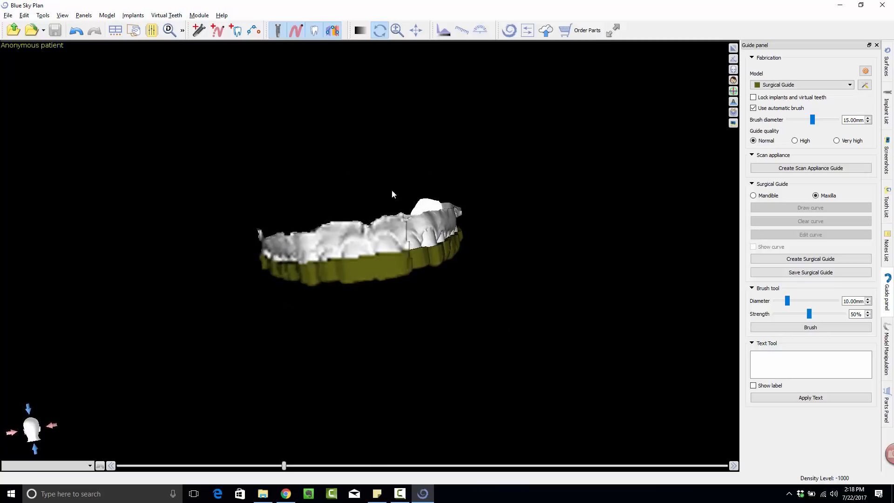
{"action": "left_click", "coordinate": [887, 76]}
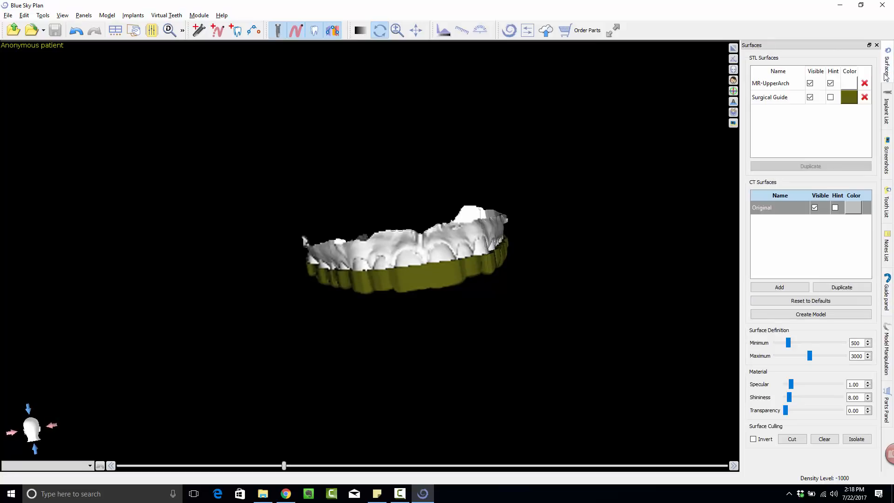
{"action": "left_click", "coordinate": [810, 84]}
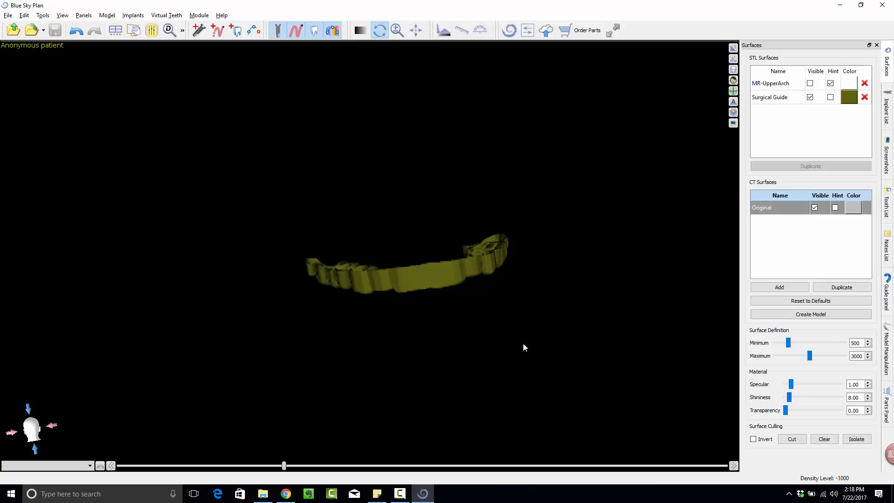
{"action": "left_click_drag", "start_coordinate": [422, 171], "coordinate": [459, 435]}
{"action": "left_click_drag", "start_coordinate": [431, 194], "coordinate": [421, 110]}
{"action": "scroll", "coordinate": [404, 280], "scroll_direction": "up", "scroll_amount": 4}
{"action": "left_click_drag", "start_coordinate": [446, 332], "coordinate": [450, 278]}
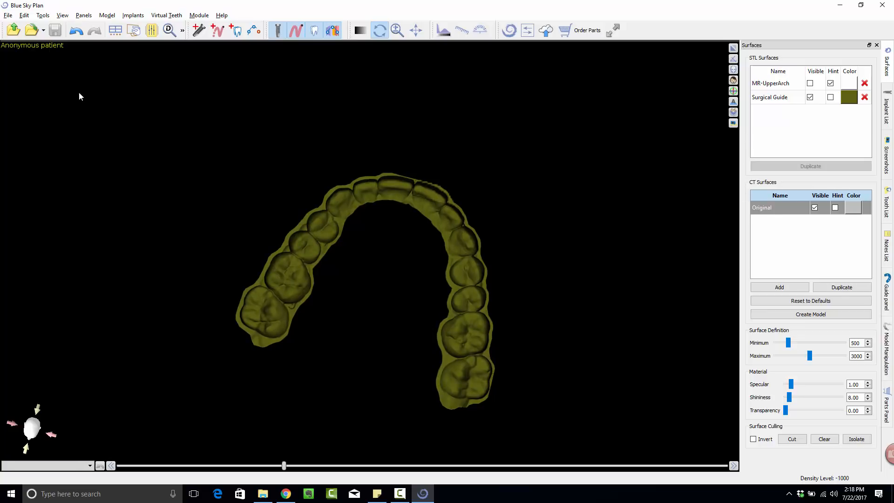
Export the MR-UpperArch, Surgical Guide and Original surfaces at very high quality as an STL file named UpperGuardMesh-WithModel.
{"action": "left_click", "coordinate": [8, 15]}
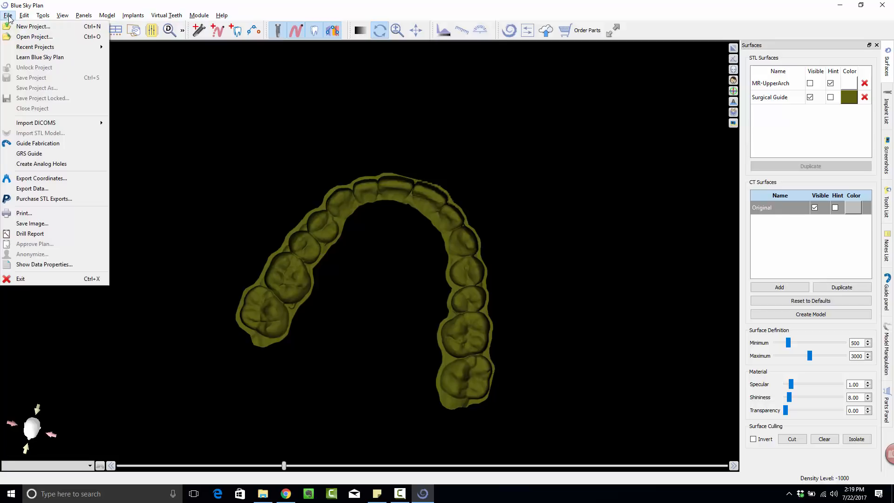
{"action": "left_click", "coordinate": [56, 189]}
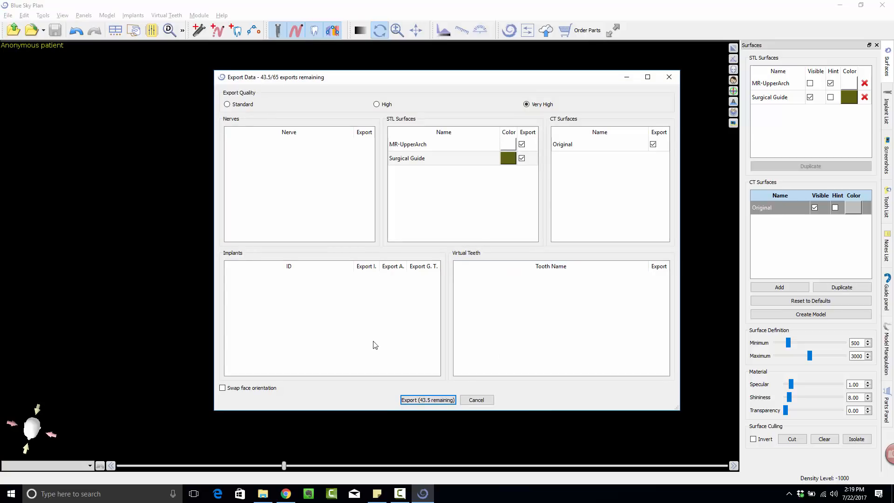
{"action": "left_click", "coordinate": [433, 401]}
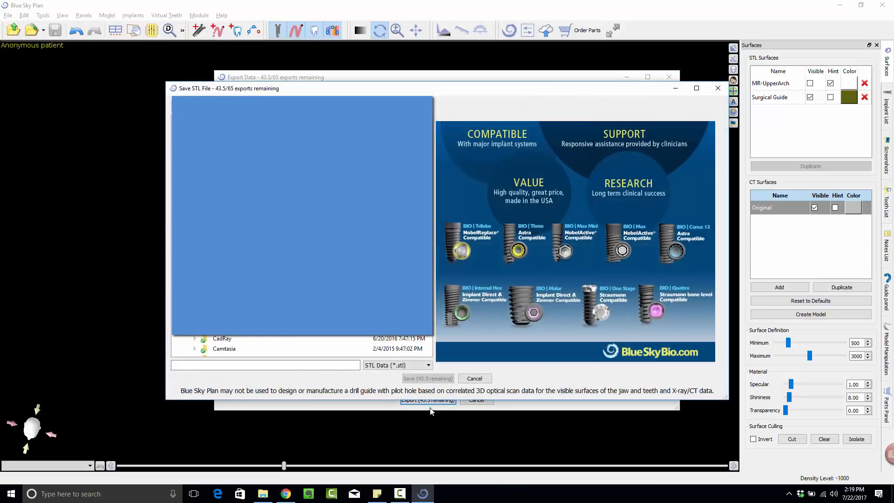
{"action": "left_click_drag", "start_coordinate": [510, 90], "coordinate": [510, 68]}
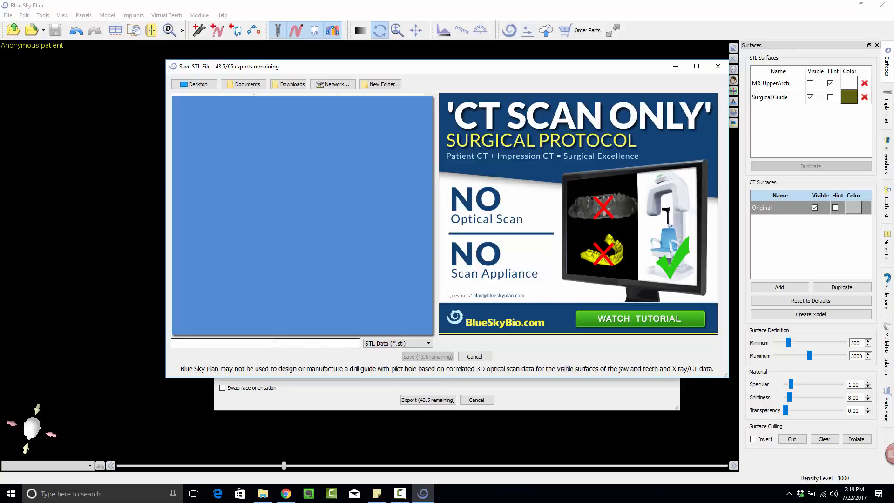
{"action": "type", "text": "UpperGuardMesh-WithModel"}
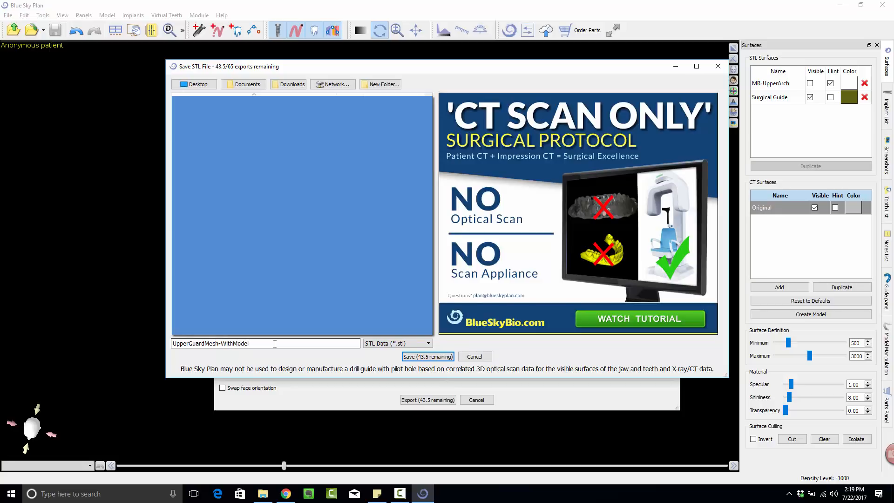
{"action": "key", "text": "Return"}
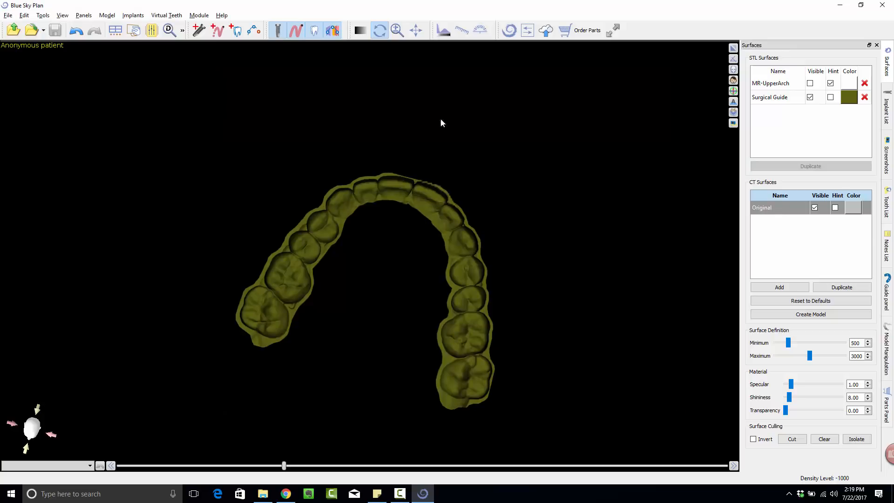
Open UpperGuardMesh-WithModel.stl from the OcclusalGuard folder in Meshmixer and turn the model to its front view.
{"action": "left_click", "coordinate": [836, 6]}
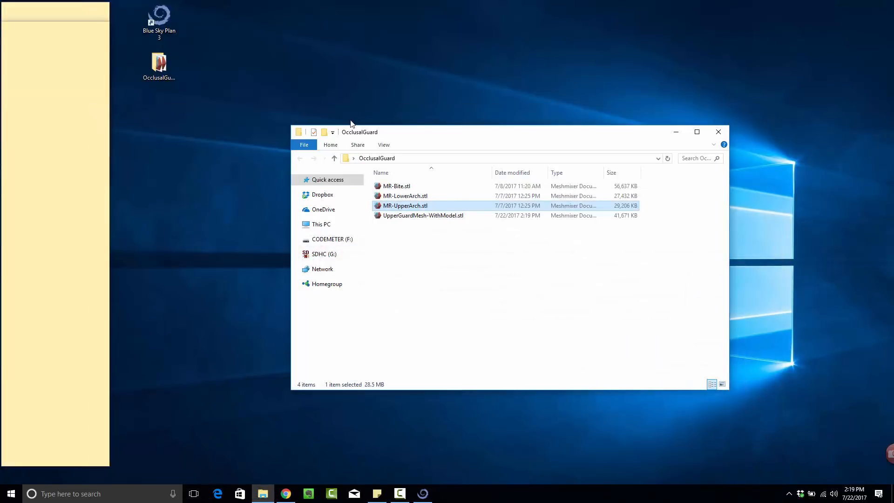
{"action": "left_click", "coordinate": [396, 218]}
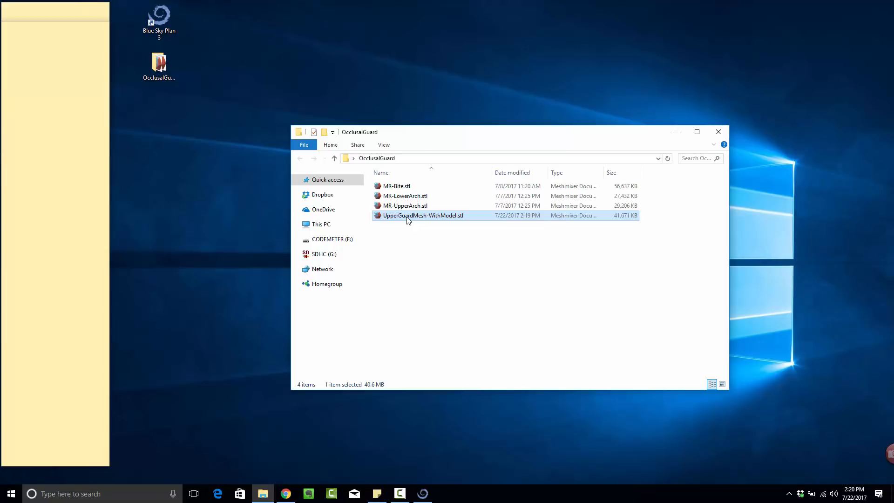
{"action": "double_click", "coordinate": [408, 218]}
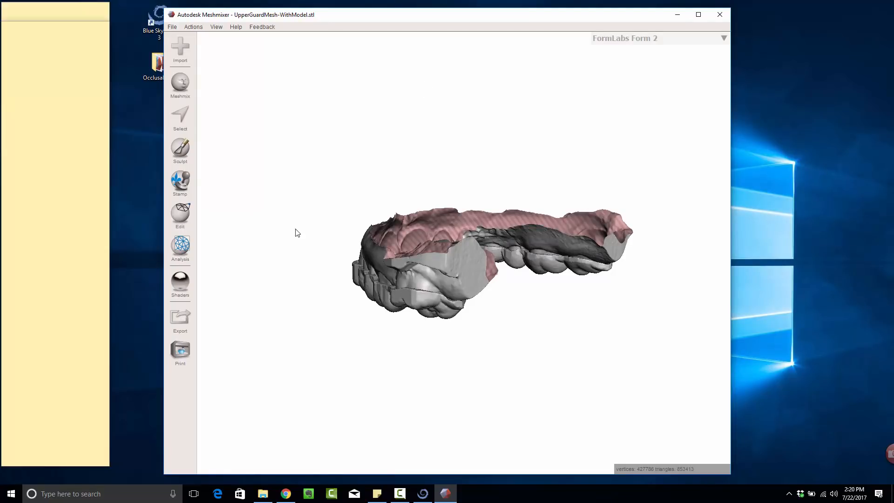
{"action": "right_click_drag", "start_coordinate": [295, 233], "coordinate": [513, 221]}
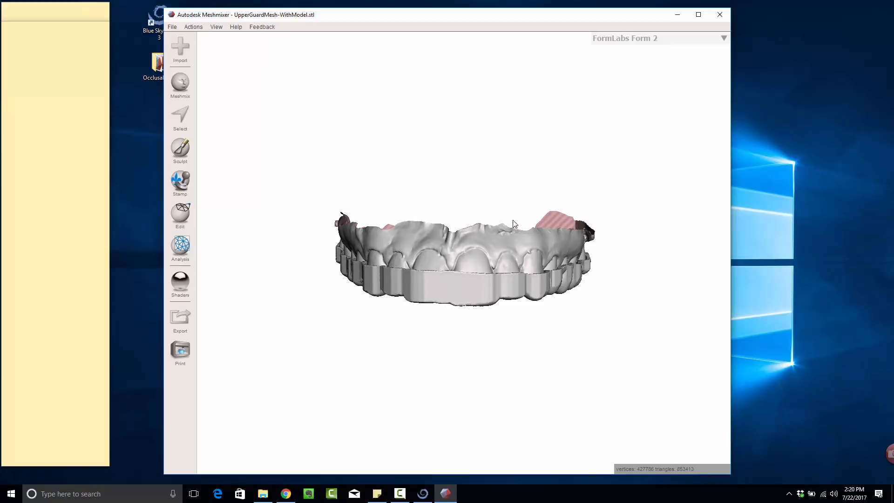
Append MR-LowerArch.stl from the OcclusalGuard folder to the Meshmixer scene and check how it meets the upper guard.
{"action": "key", "text": "alt+Tab"}
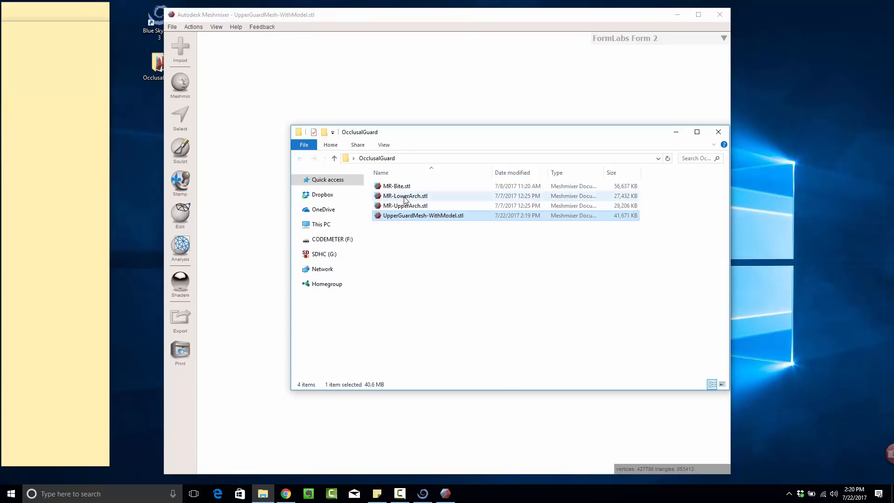
{"action": "left_click", "coordinate": [405, 196]}
{"action": "left_click_drag", "start_coordinate": [406, 199], "coordinate": [282, 242]}
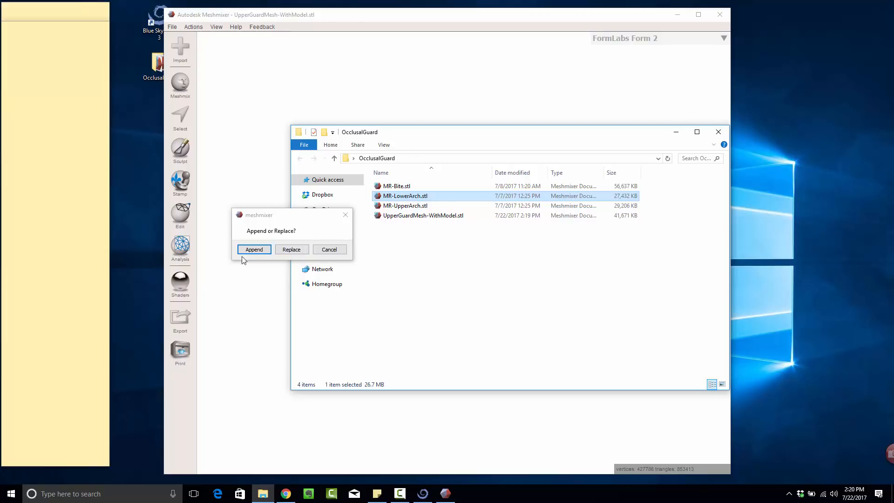
{"action": "left_click", "coordinate": [255, 250]}
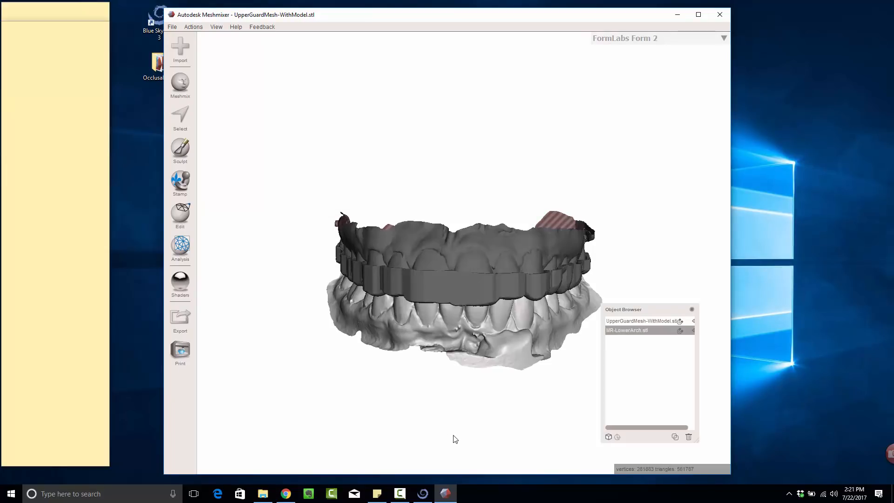
{"action": "right_click_drag", "start_coordinate": [452, 394], "coordinate": [454, 231]}
{"action": "right_click_drag", "start_coordinate": [443, 123], "coordinate": [442, 278]}
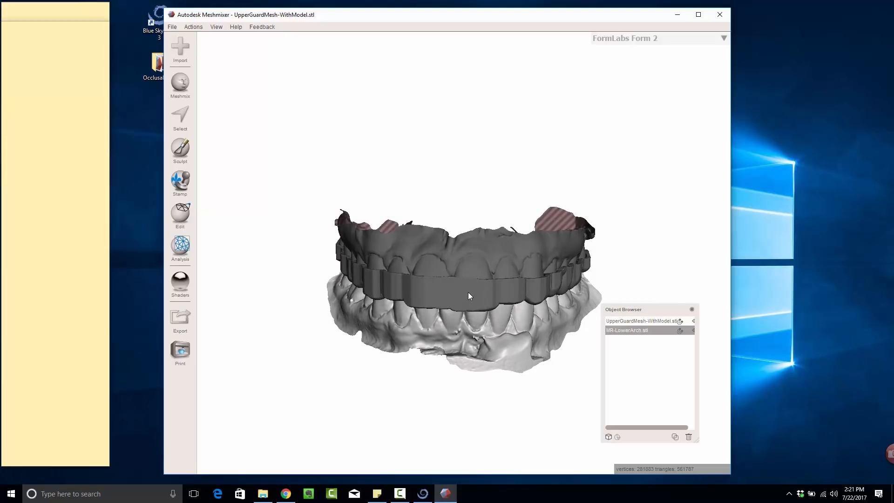
Make UpperGuardMesh-WithModel the active object and maximize the window, keeping the object list clear of the model.
{"action": "left_click", "coordinate": [181, 117]}
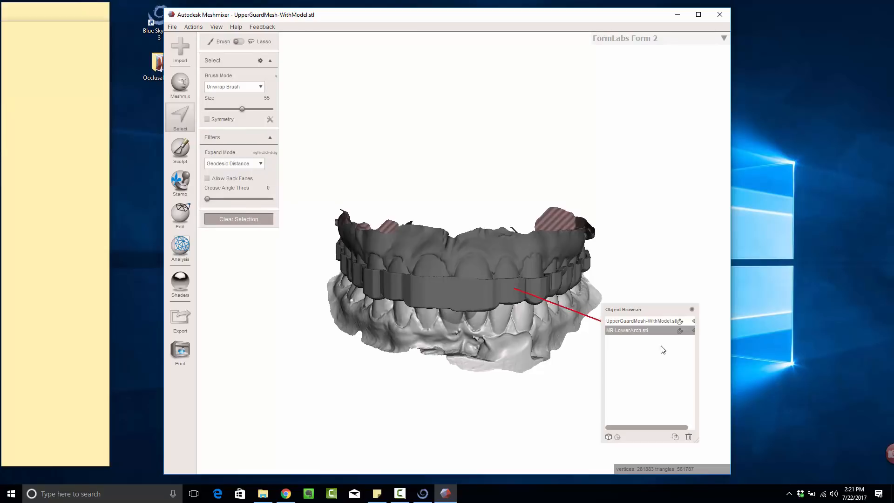
{"action": "left_click", "coordinate": [647, 321]}
{"action": "left_click", "coordinate": [645, 319]}
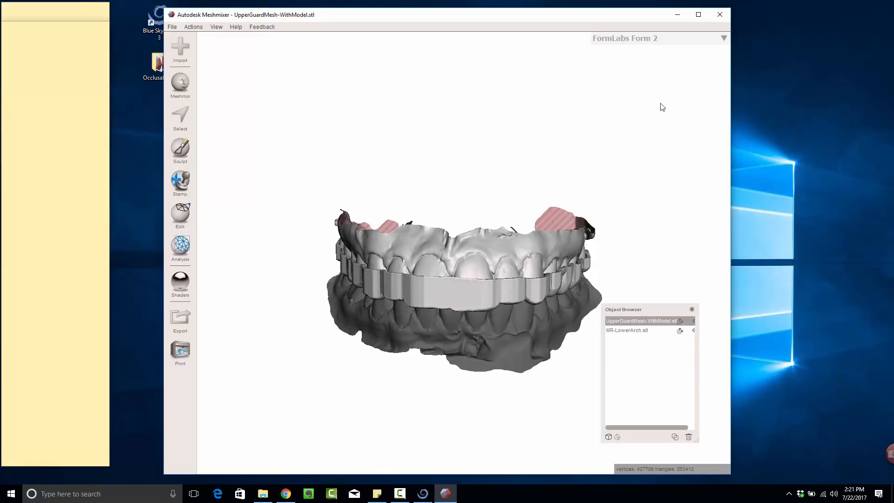
{"action": "left_click", "coordinate": [699, 15]}
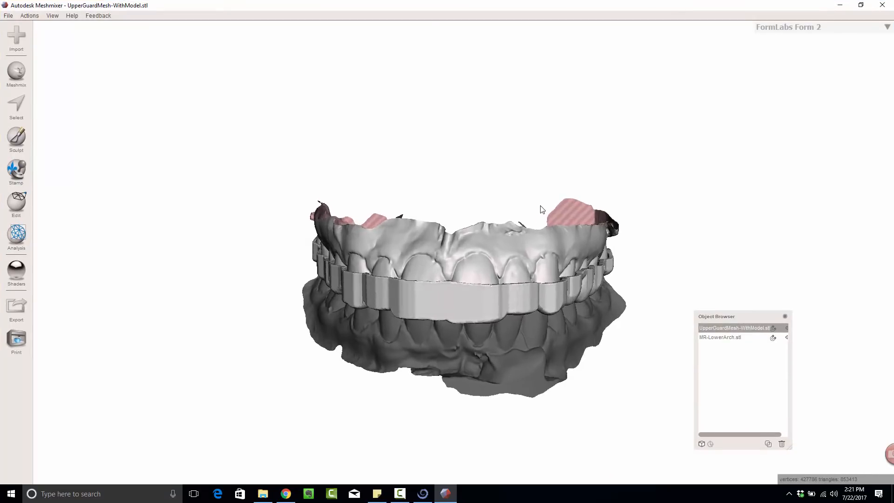
{"action": "left_click_drag", "start_coordinate": [701, 316], "coordinate": [747, 29]}
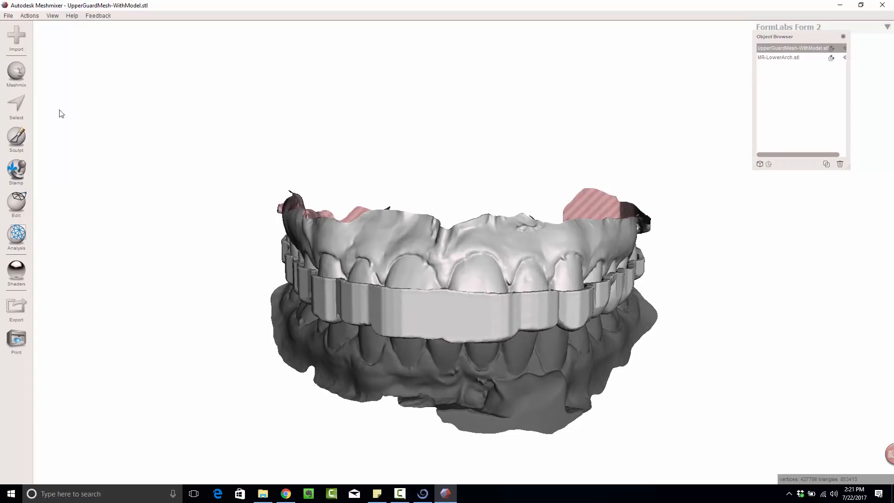
Select the entire guard shell on the upper arch mesh and separate it into its own object.
{"action": "left_click", "coordinate": [17, 105]}
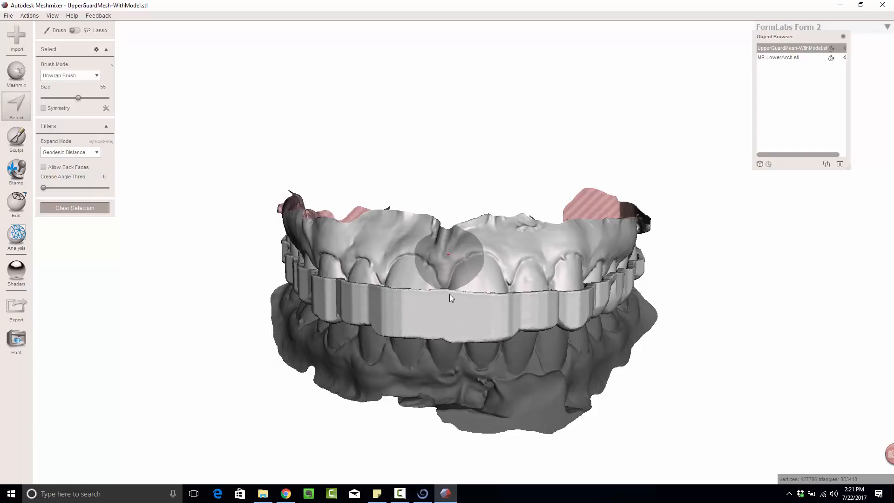
{"action": "left_click", "coordinate": [427, 317]}
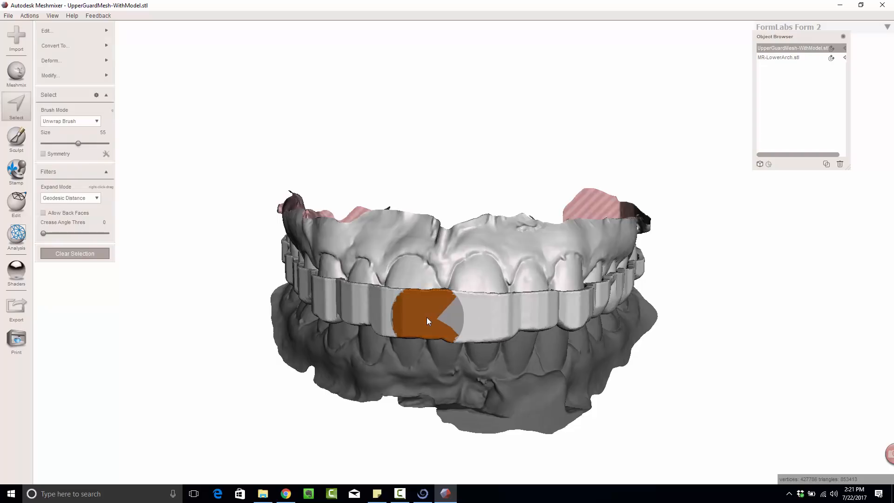
{"action": "double_click", "coordinate": [426, 317]}
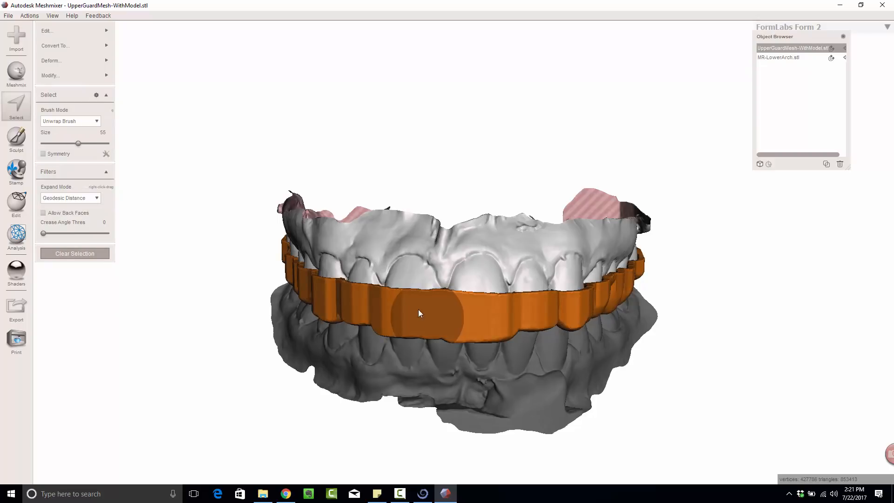
{"action": "mouse_move", "coordinate": [95, 31]}
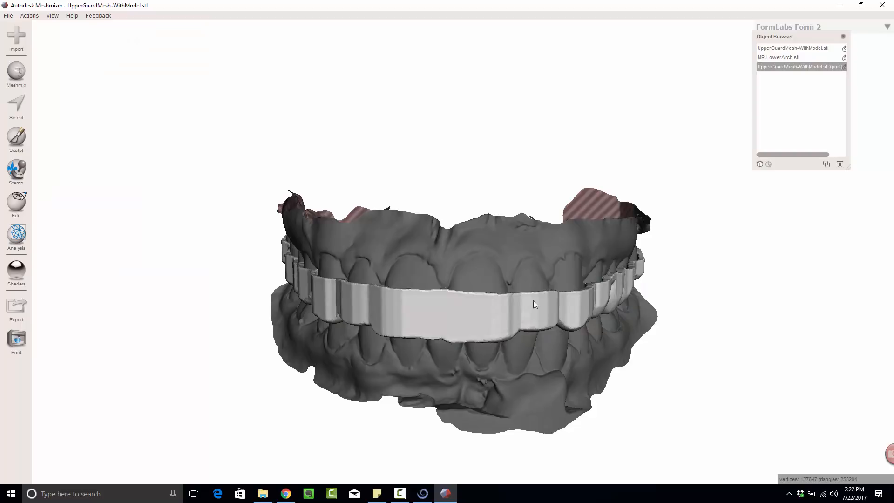
Rename the separated guard part as Guard and the remaining upper arch mesh as UpperModel.
{"action": "double_click", "coordinate": [781, 67]}
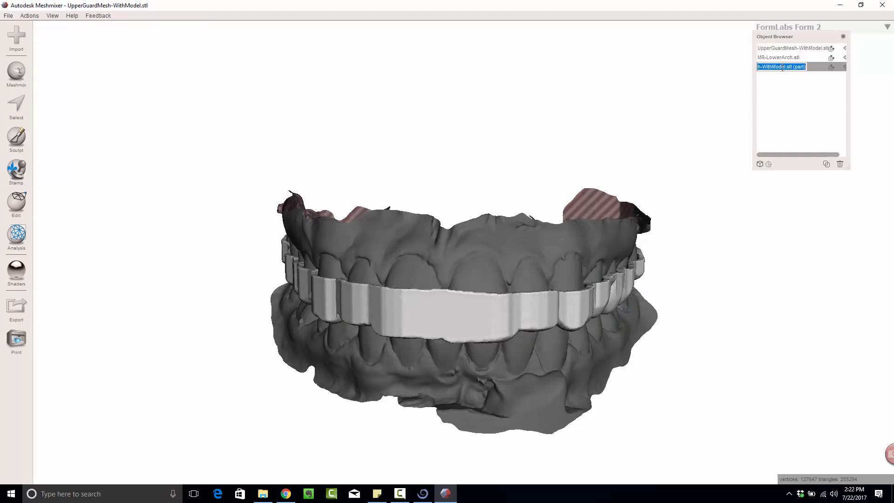
{"action": "type", "text": "Guard"}
{"action": "key", "text": "Return"}
{"action": "double_click", "coordinate": [783, 50]}
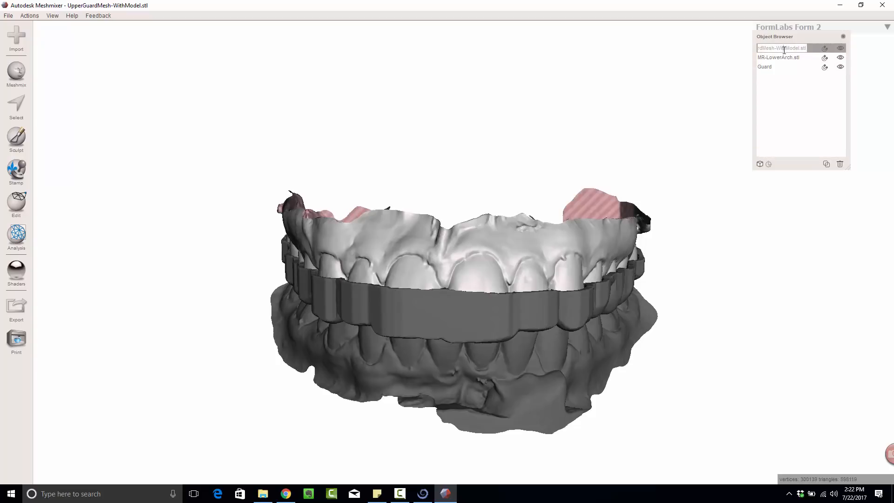
{"action": "double_click", "coordinate": [785, 49]}
{"action": "key", "text": "ctrl+a"}
{"action": "type", "text": "Upp"}
{"action": "key", "text": "Return"}
Rename MR-LowerArch.stl as LowerModel and make the Guard object active.
{"action": "left_click", "coordinate": [787, 57]}
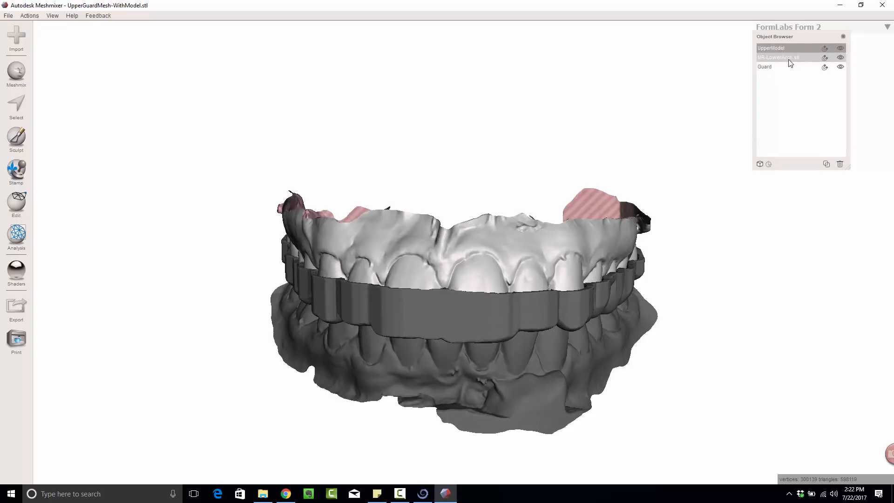
{"action": "left_click", "coordinate": [789, 57]}
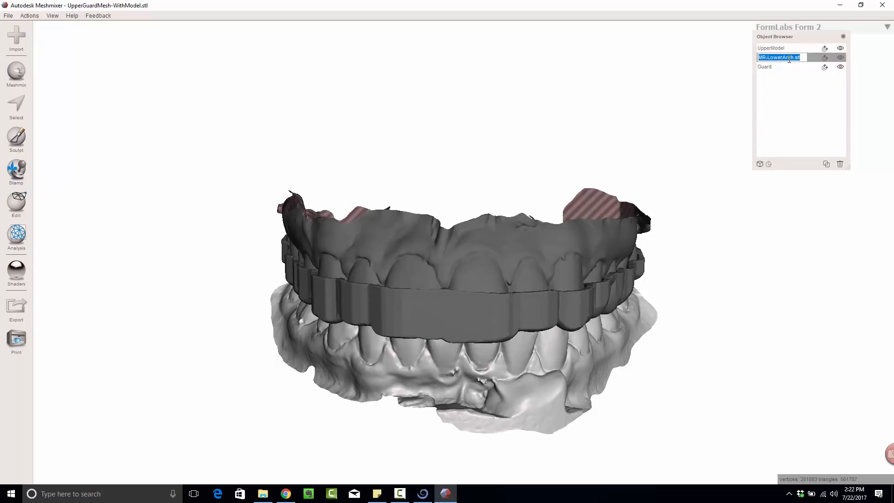
{"action": "type", "text": "LowerModel"}
{"action": "key", "text": "Return"}
{"action": "left_click", "coordinate": [762, 50]}
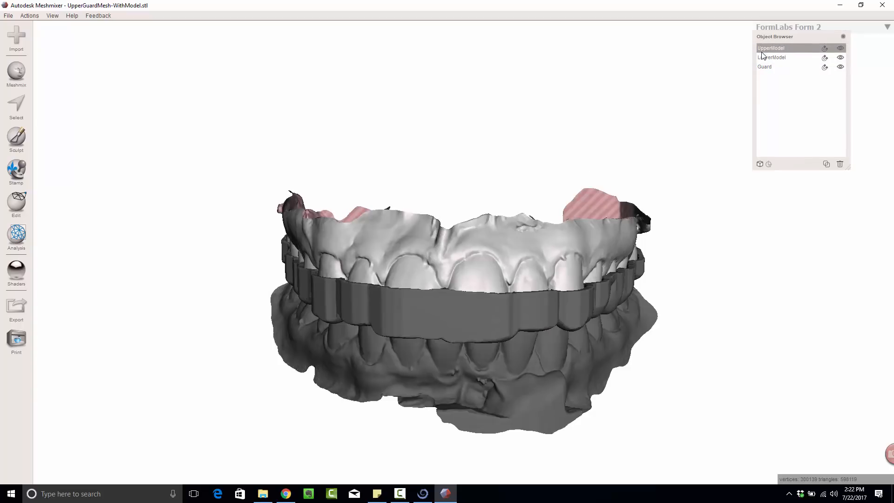
{"action": "left_click", "coordinate": [770, 60]}
{"action": "left_click", "coordinate": [771, 66]}
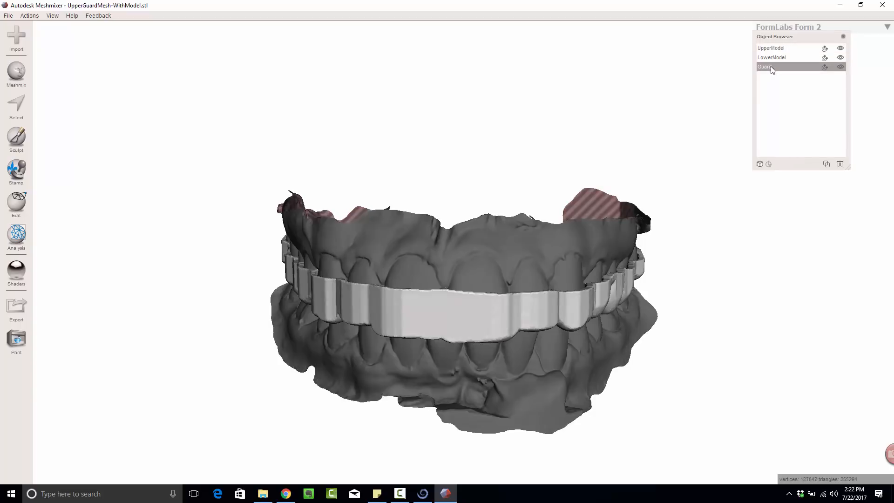
Save the scene in Meshmixer format under the file name GuardWorkup.
{"action": "right_click_drag", "start_coordinate": [456, 177], "coordinate": [433, 118]}
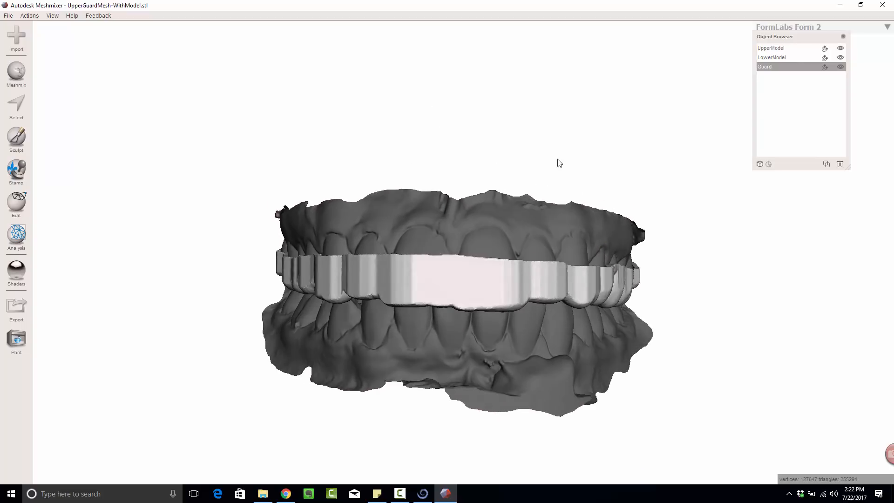
{"action": "key", "text": "ctrl+s"}
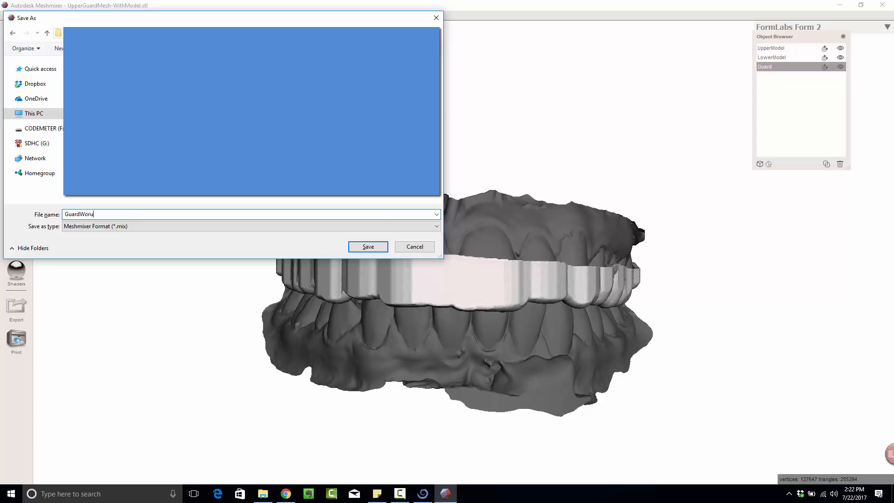
{"action": "key", "text": "Return"}
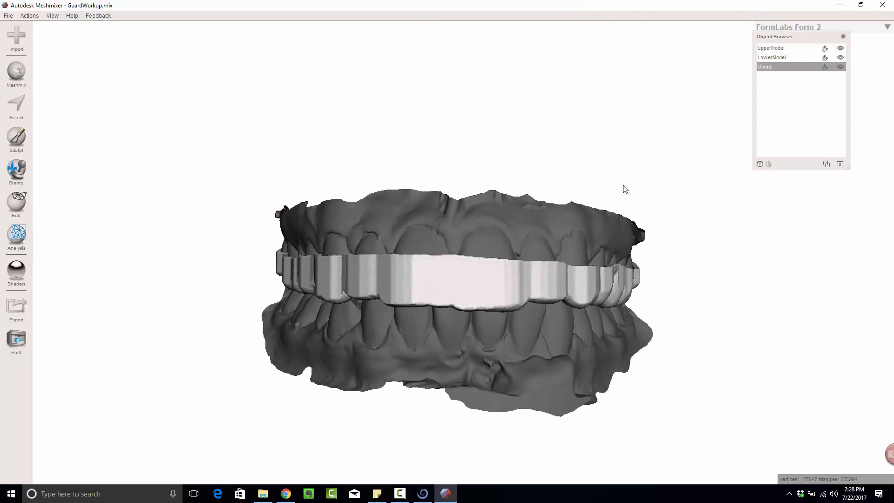
Duplicate the UpperModel, LowerModel and Guard objects and hide the three originals.
{"action": "left_click", "coordinate": [785, 52], "text": "shift"}
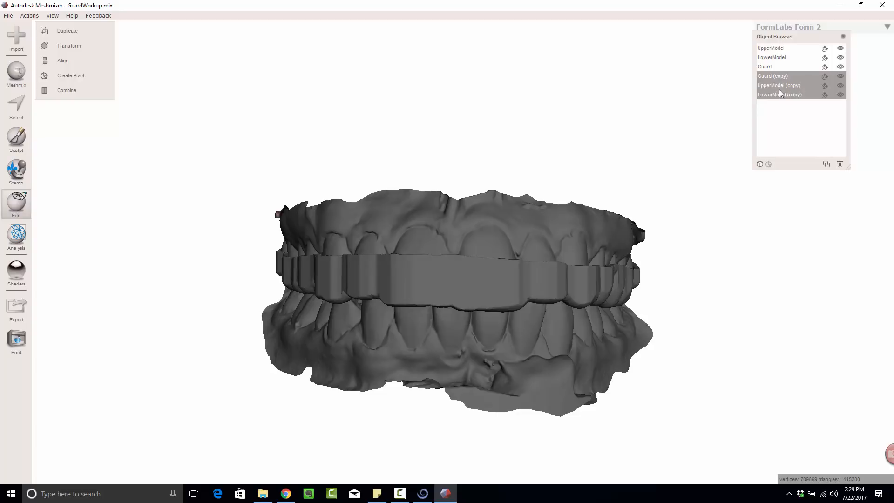
{"action": "left_click", "coordinate": [841, 49]}
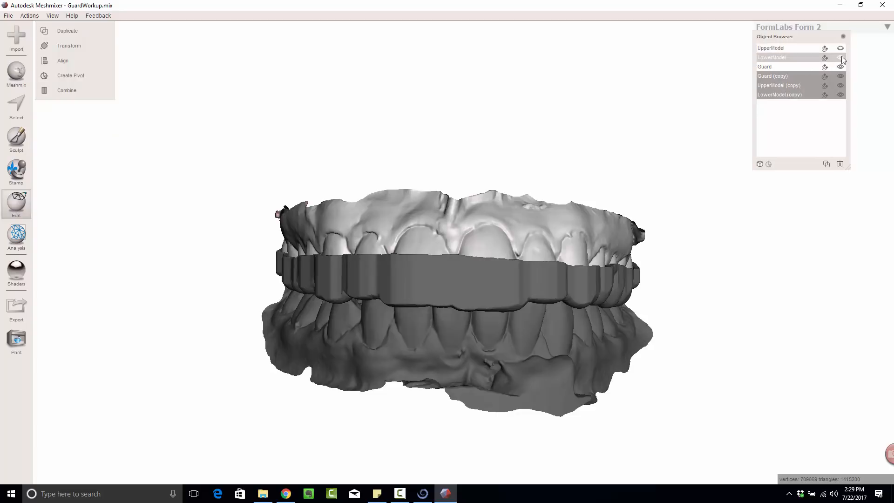
{"action": "left_click", "coordinate": [841, 57]}
{"action": "left_click", "coordinate": [840, 67]}
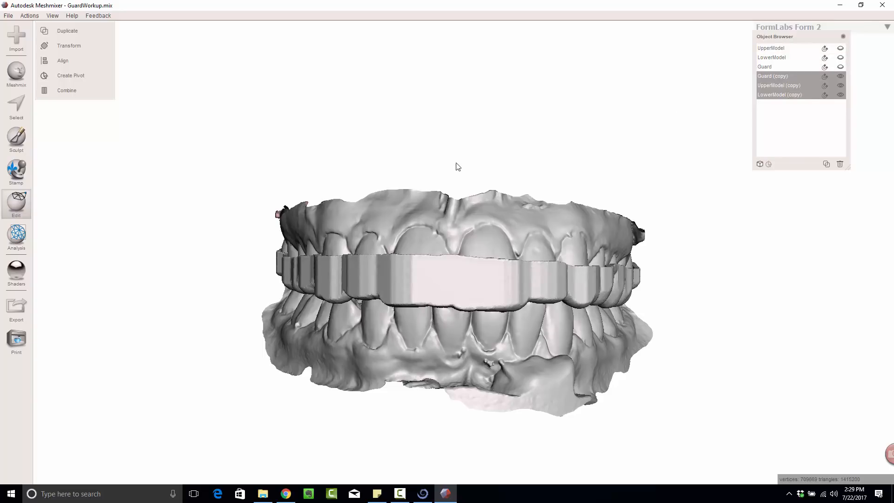
Hide the guard copy, select the upper model copy and examine the bite opening from the front, side and below.
{"action": "mouse_move", "coordinate": [457, 166]}
{"action": "right_mouse_down"}
{"action": "mouse_move", "coordinate": [474, 236]}
{"action": "mouse_move", "coordinate": [469, 150]}
{"action": "mouse_move", "coordinate": [472, 163]}
{"action": "right_mouse_up"}
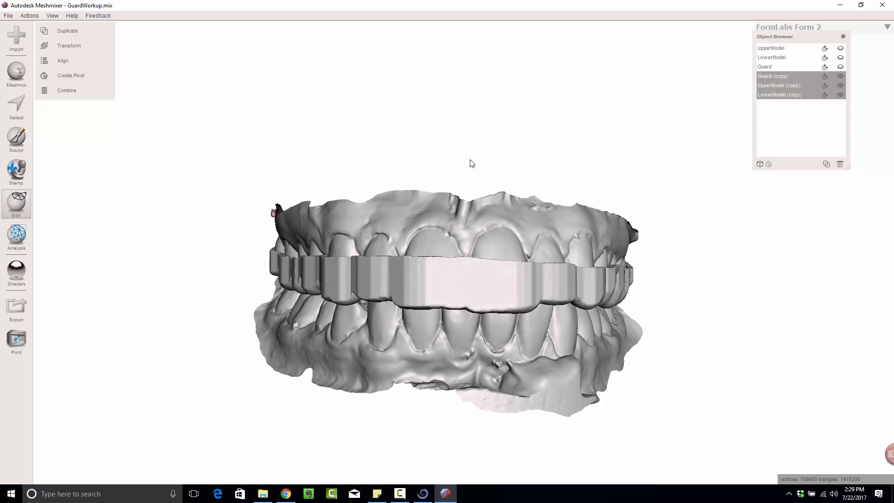
{"action": "left_click", "coordinate": [841, 86]}
{"action": "left_click", "coordinate": [841, 86]}
{"action": "left_click", "coordinate": [841, 76]}
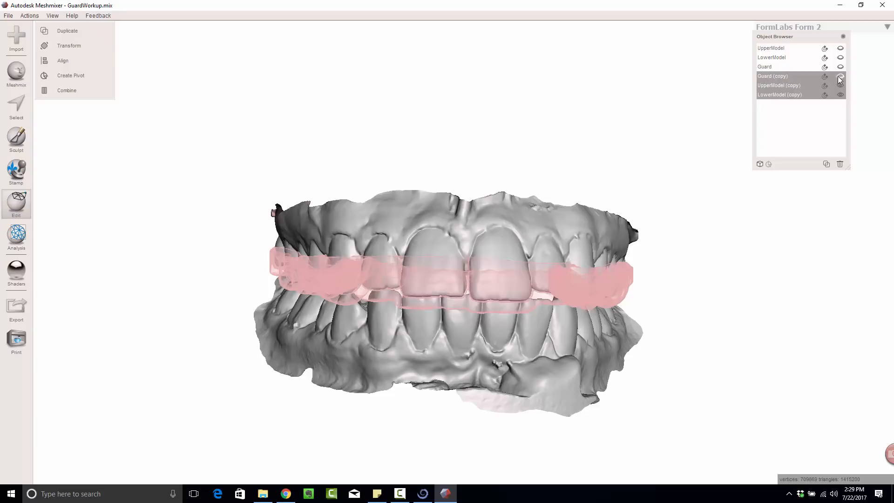
{"action": "left_click", "coordinate": [507, 236]}
{"action": "right_click_drag", "start_coordinate": [502, 239], "coordinate": [500, 140]}
{"action": "right_click_drag", "start_coordinate": [456, 83], "coordinate": [415, 256]}
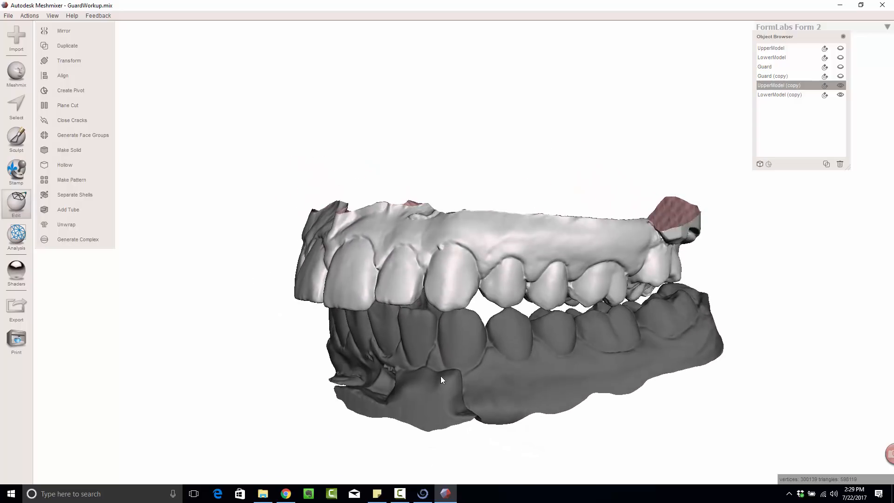
{"action": "right_click_drag", "start_coordinate": [440, 376], "coordinate": [588, 275]}
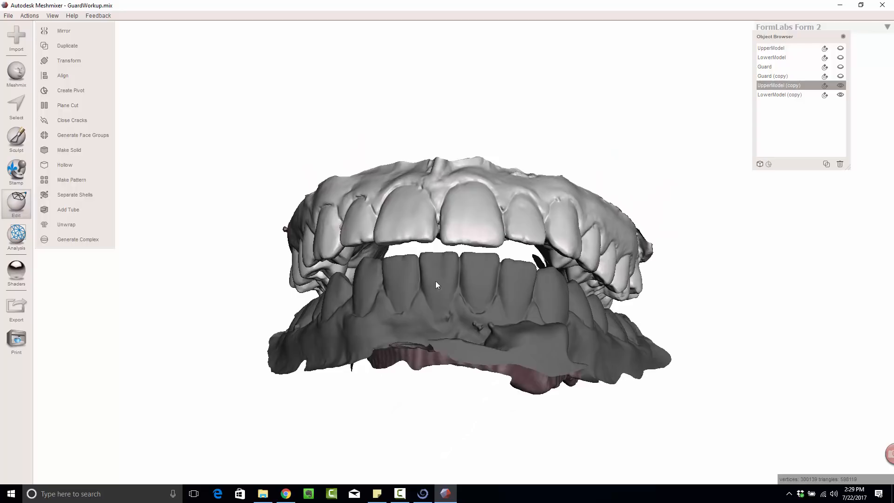
{"action": "right_click_drag", "start_coordinate": [436, 284], "coordinate": [448, 270]}
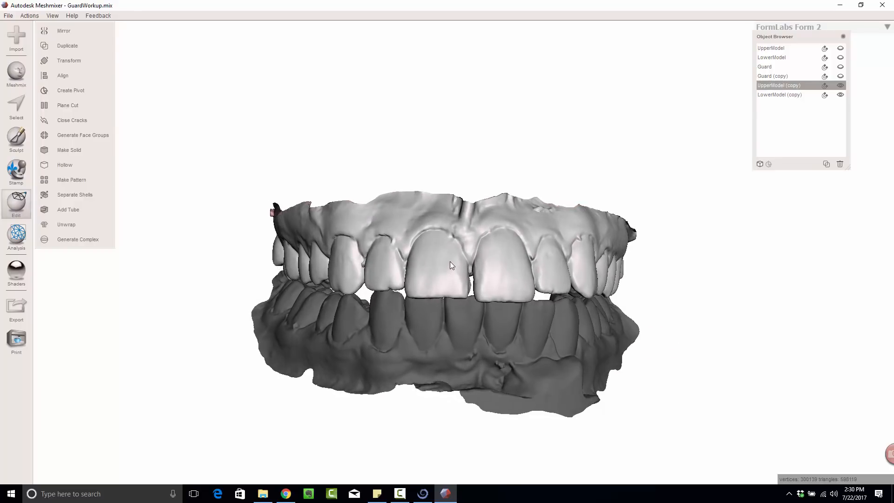
Try different vertical positions for the upper model copy, moving it along Y to about -2 mm, 4.4 mm and 1.6 mm.
{"action": "key", "text": "t"}
{"action": "left_click_drag", "start_coordinate": [463, 236], "coordinate": [467, 256]}
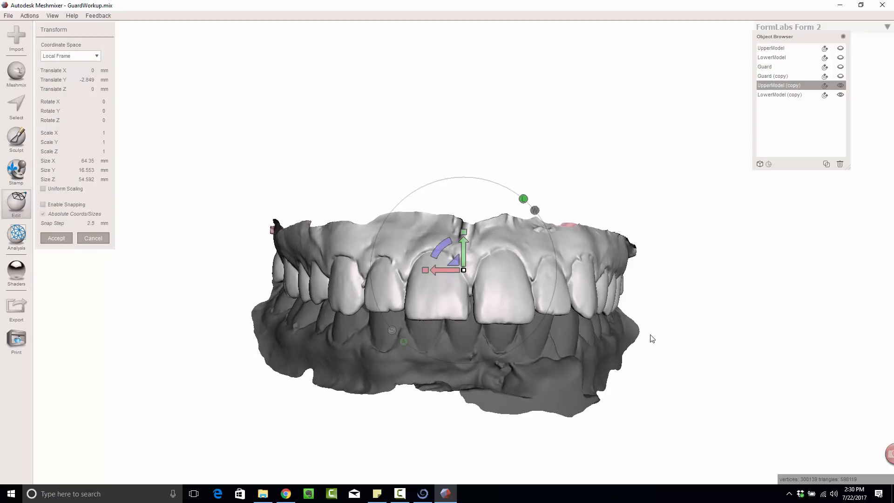
{"action": "right_click_drag", "start_coordinate": [652, 338], "coordinate": [521, 288]}
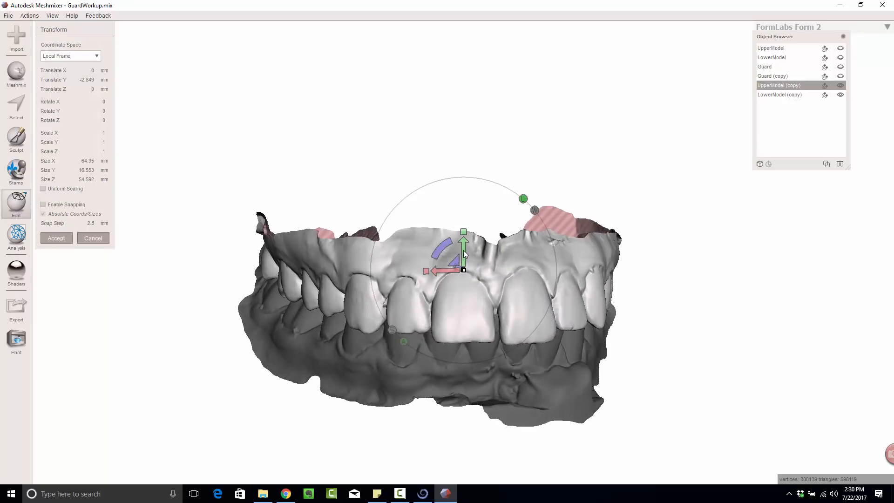
{"action": "left_click_drag", "start_coordinate": [463, 250], "coordinate": [458, 205]}
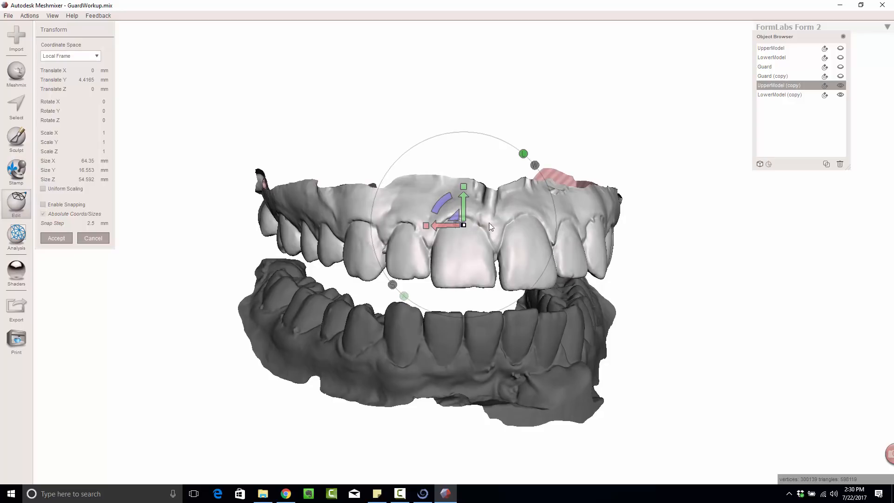
{"action": "right_click_drag", "start_coordinate": [489, 222], "coordinate": [423, 281]}
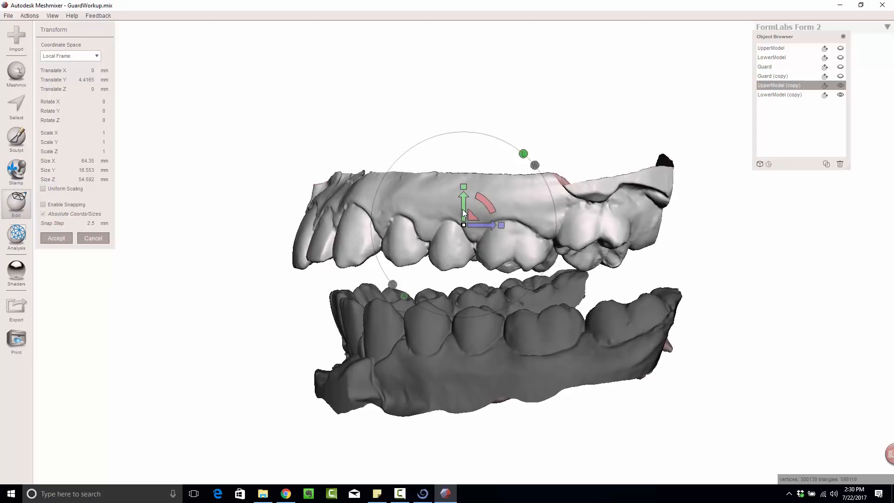
{"action": "left_click_drag", "start_coordinate": [464, 213], "coordinate": [470, 227]}
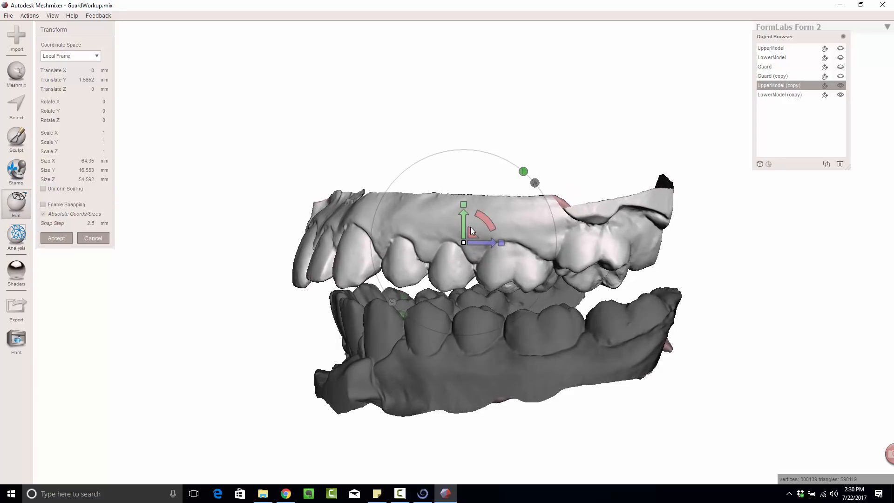
{"action": "right_click_drag", "start_coordinate": [303, 302], "coordinate": [418, 321]}
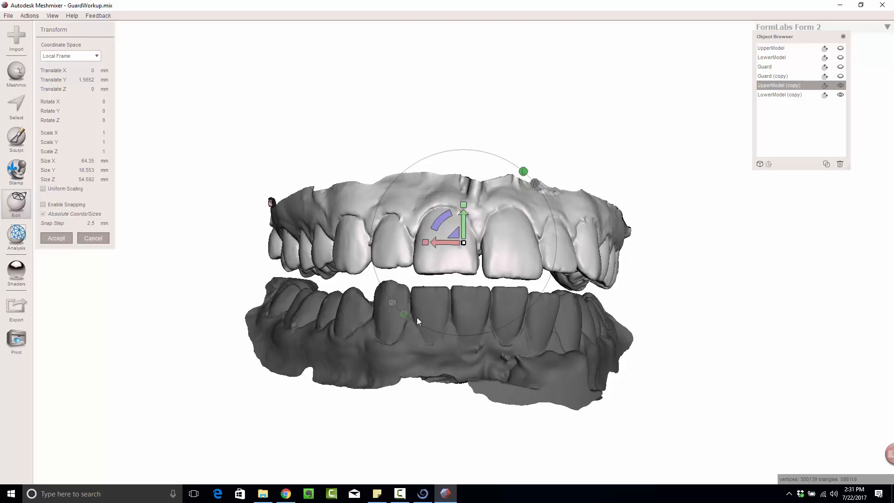
{"action": "right_click_drag", "start_coordinate": [695, 326], "coordinate": [433, 354]}
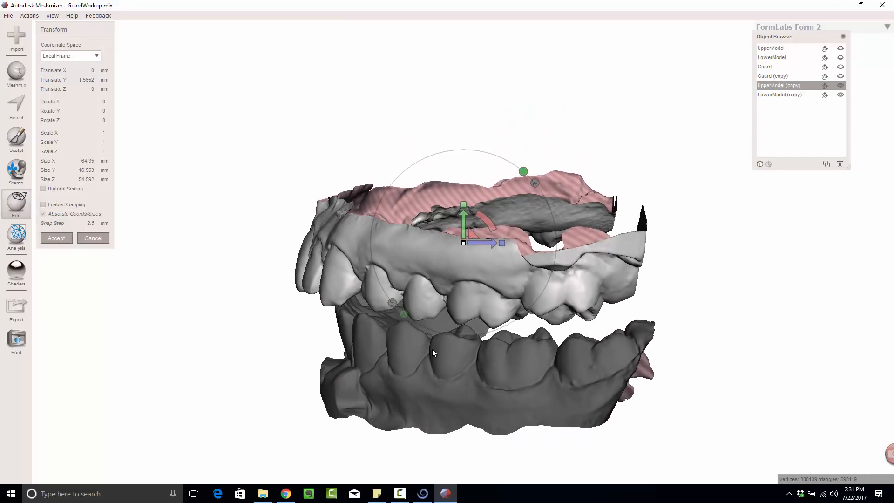
{"action": "right_click_drag", "start_coordinate": [350, 384], "coordinate": [456, 338]}
{"action": "key", "text": "Escape"}
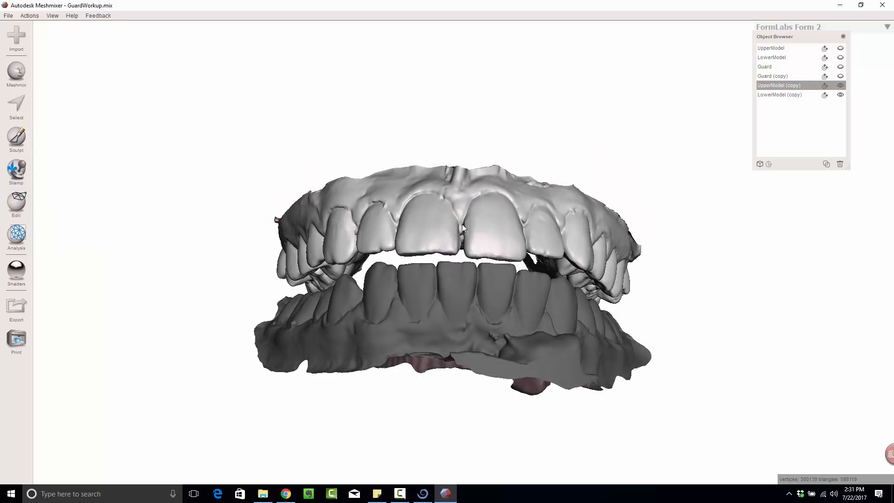
{"action": "right_click_drag", "start_coordinate": [435, 130], "coordinate": [494, 307]}
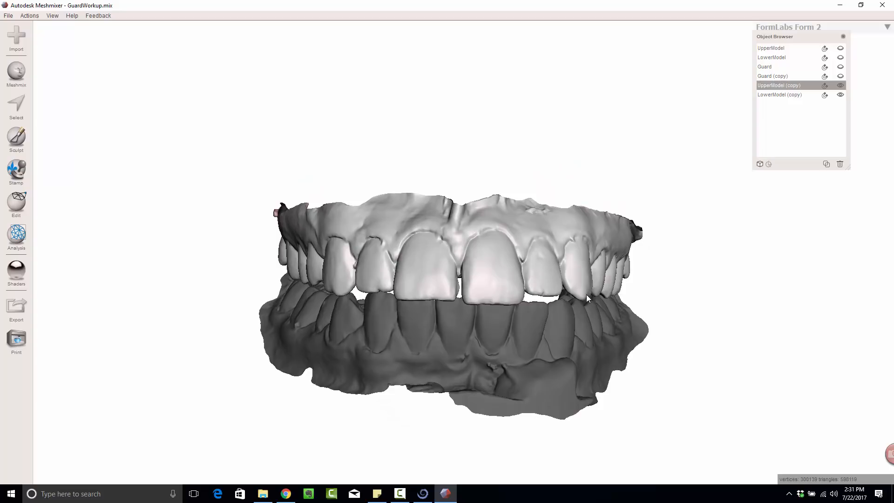
{"action": "right_click_drag", "start_coordinate": [743, 298], "coordinate": [702, 292]}
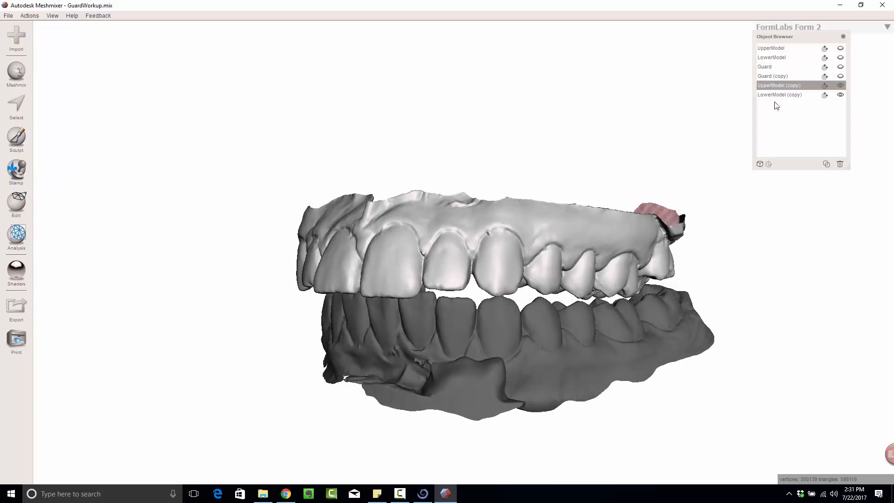
Show and select the guard copy, and examine its fit against the lower arch from below, both sides and the front.
{"action": "left_click", "coordinate": [840, 76]}
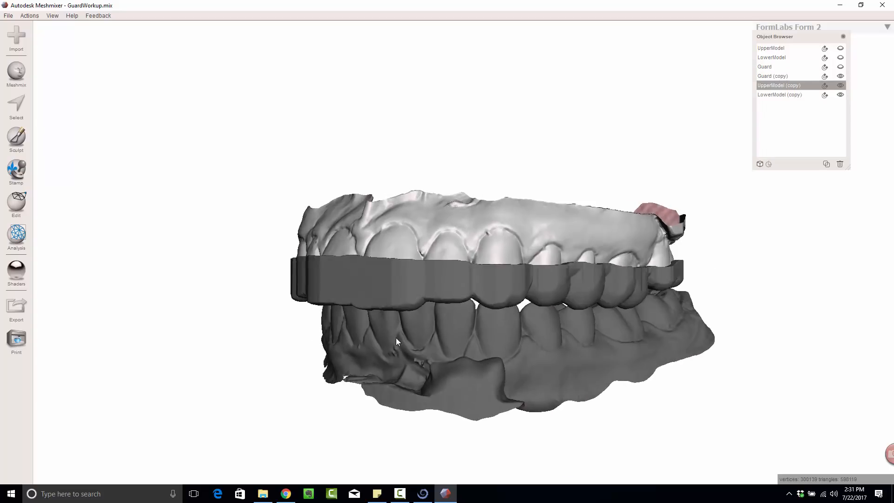
{"action": "right_click_drag", "start_coordinate": [396, 337], "coordinate": [476, 197]}
{"action": "left_click", "coordinate": [520, 154]}
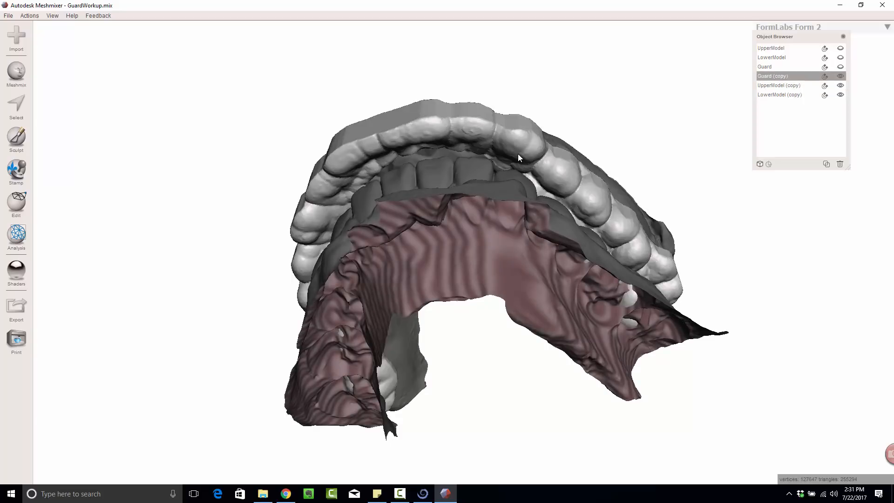
{"action": "right_click_drag", "start_coordinate": [518, 154], "coordinate": [489, 121]}
{"action": "right_click_drag", "start_coordinate": [512, 357], "coordinate": [501, 309]}
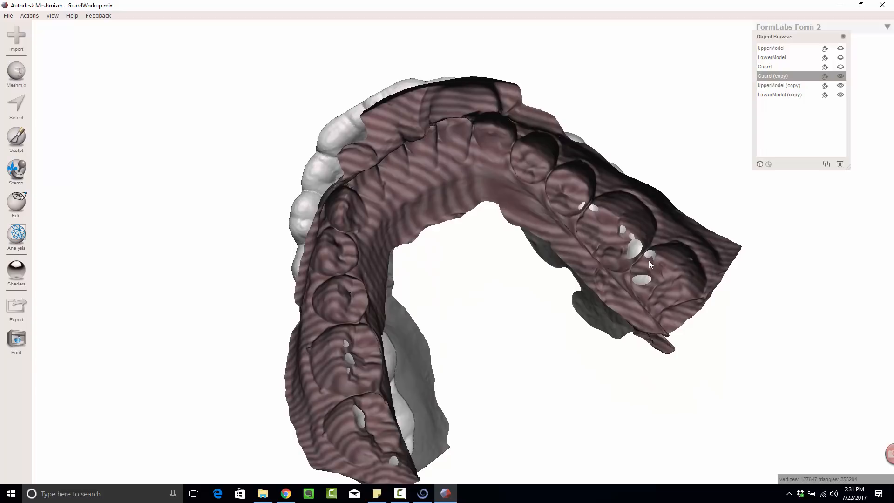
{"action": "right_click_drag", "start_coordinate": [265, 232], "coordinate": [410, 188]}
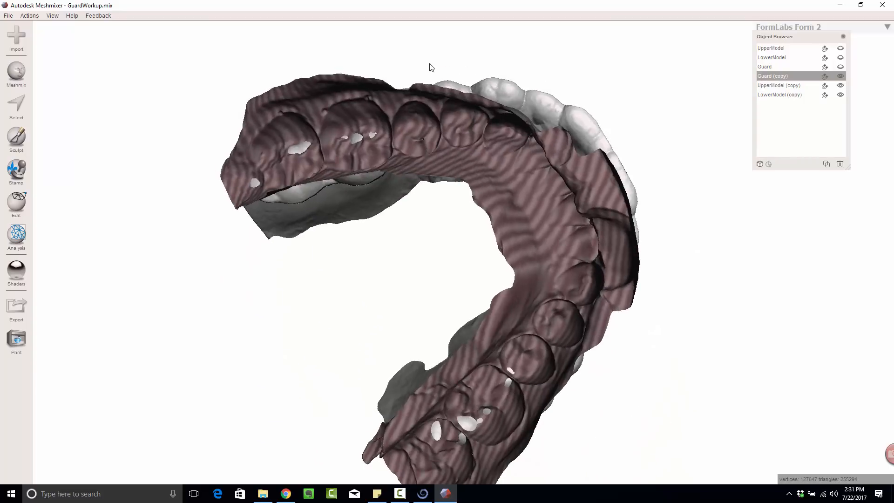
{"action": "right_click_drag", "start_coordinate": [431, 68], "coordinate": [366, 158]}
{"action": "right_click_drag", "start_coordinate": [505, 235], "coordinate": [482, 288]}
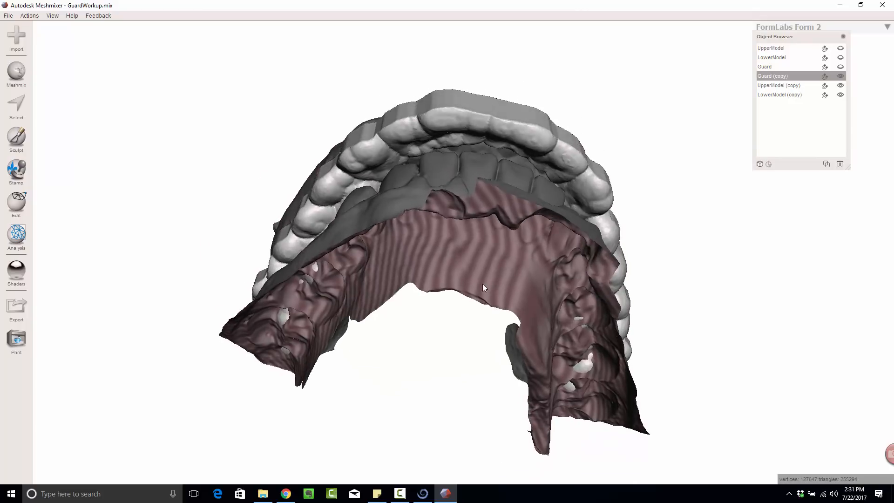
{"action": "right_click_drag", "start_coordinate": [459, 157], "coordinate": [439, 78]}
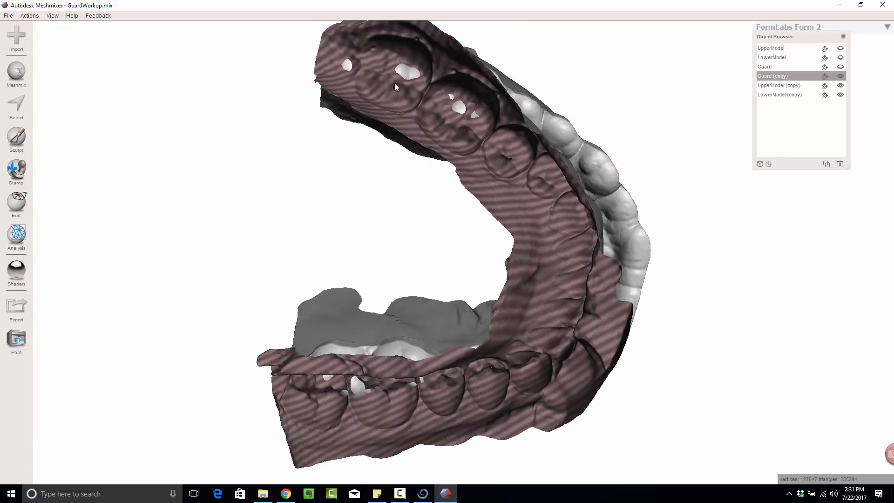
{"action": "right_click_drag", "start_coordinate": [563, 124], "coordinate": [436, 205]}
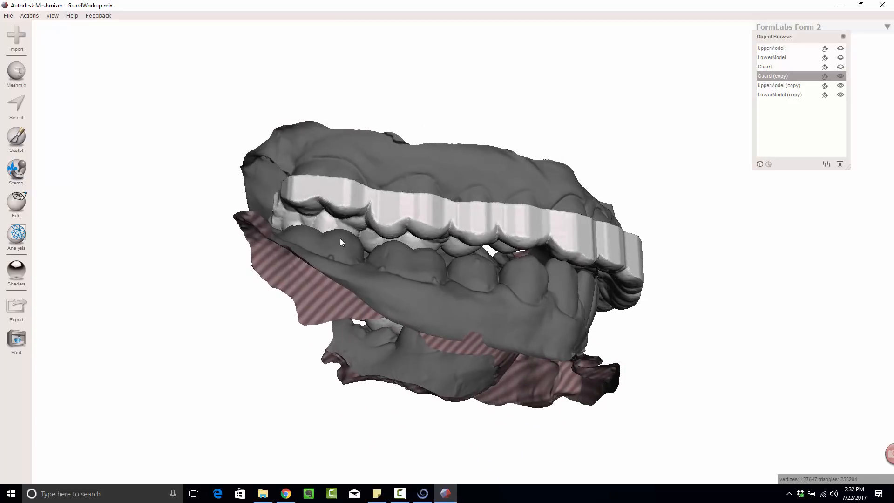
{"action": "right_click_drag", "start_coordinate": [570, 168], "coordinate": [510, 183]}
{"action": "right_click_drag", "start_coordinate": [634, 311], "coordinate": [482, 282]}
{"action": "right_click_drag", "start_coordinate": [658, 139], "coordinate": [606, 181]}
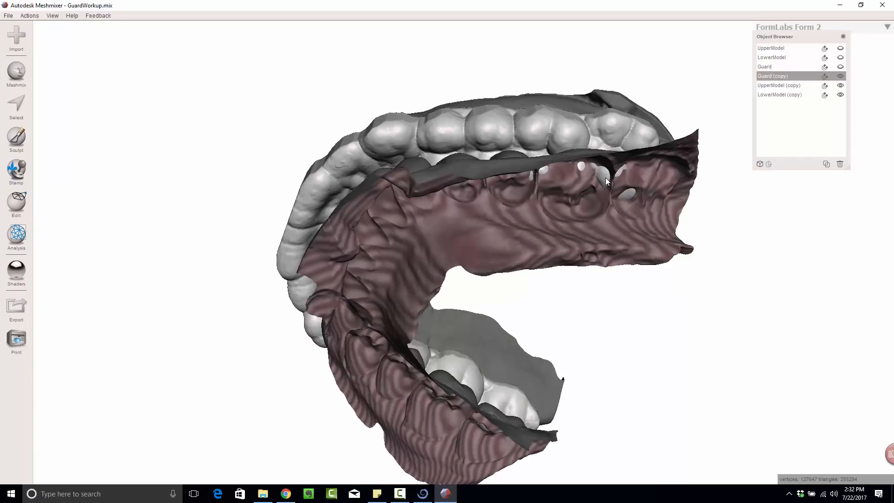
{"action": "right_click_drag", "start_coordinate": [589, 110], "coordinate": [591, 146]}
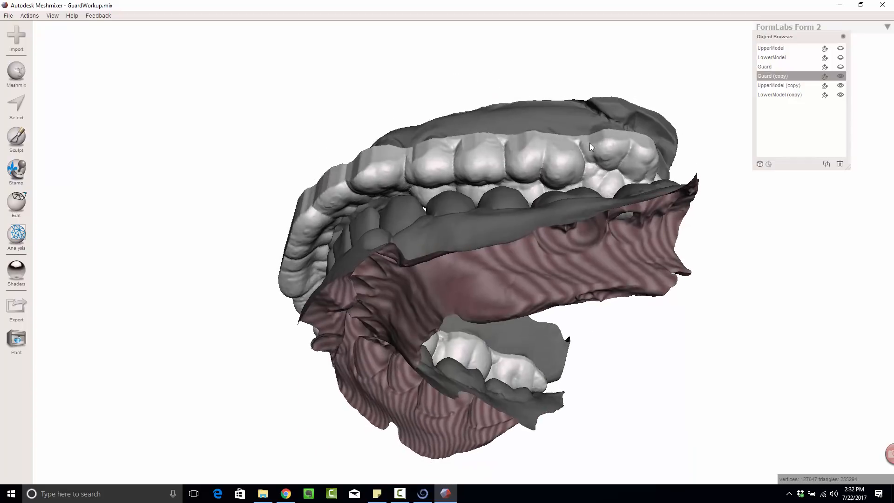
{"action": "right_click_drag", "start_coordinate": [233, 190], "coordinate": [386, 239]}
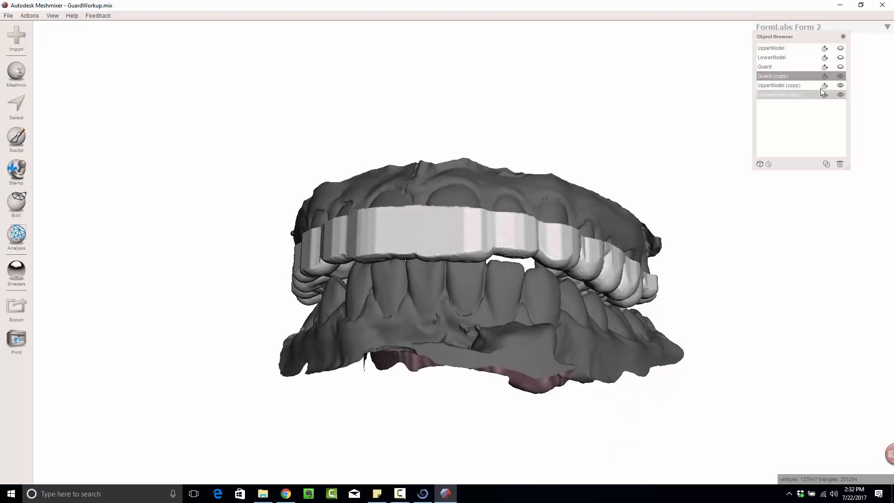
Hide the guard copy, select the upper model copy and examine the gap between both arches from the front and sides.
{"action": "left_click", "coordinate": [841, 76]}
{"action": "left_click", "coordinate": [523, 203]}
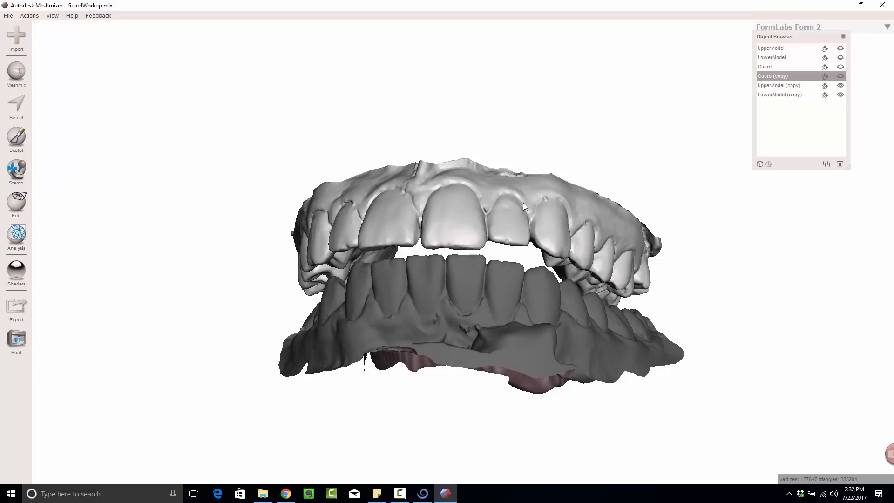
{"action": "right_click_drag", "start_coordinate": [605, 214], "coordinate": [493, 280]}
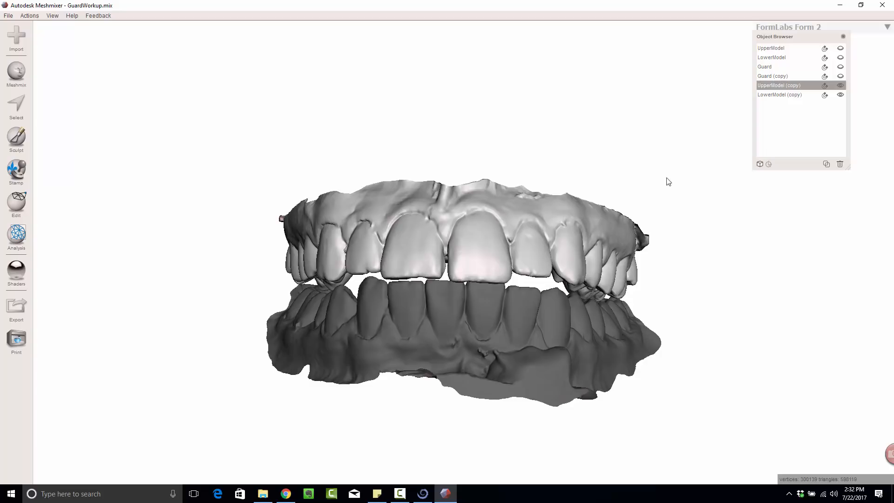
{"action": "right_click_drag", "start_coordinate": [423, 190], "coordinate": [484, 231]}
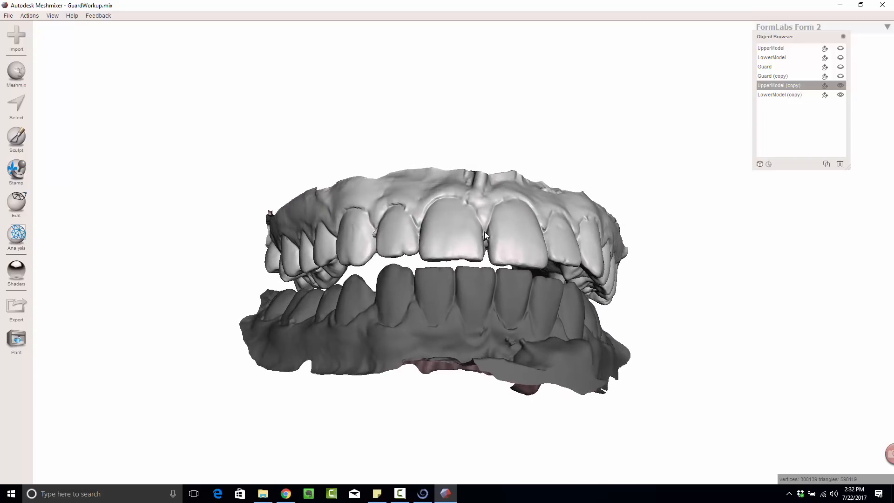
{"action": "right_click_drag", "start_coordinate": [495, 181], "coordinate": [658, 327]}
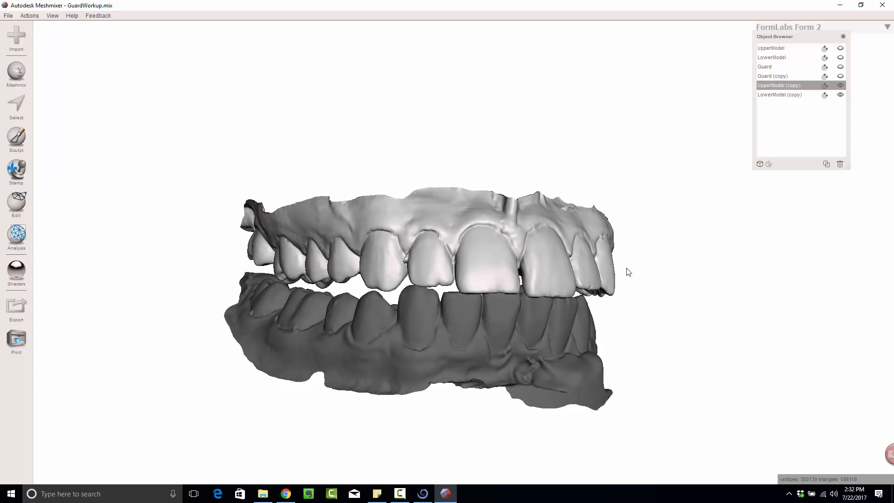
{"action": "right_click_drag", "start_coordinate": [454, 268], "coordinate": [536, 255]}
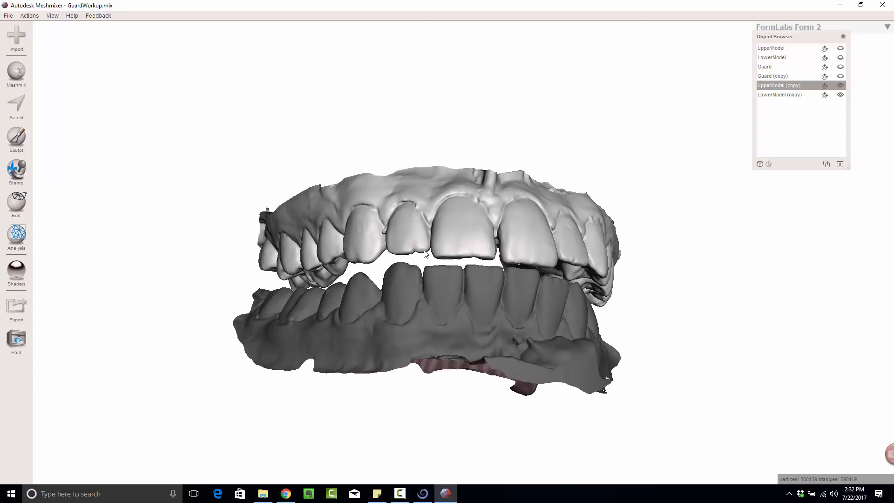
{"action": "right_click_drag", "start_coordinate": [425, 253], "coordinate": [553, 307]}
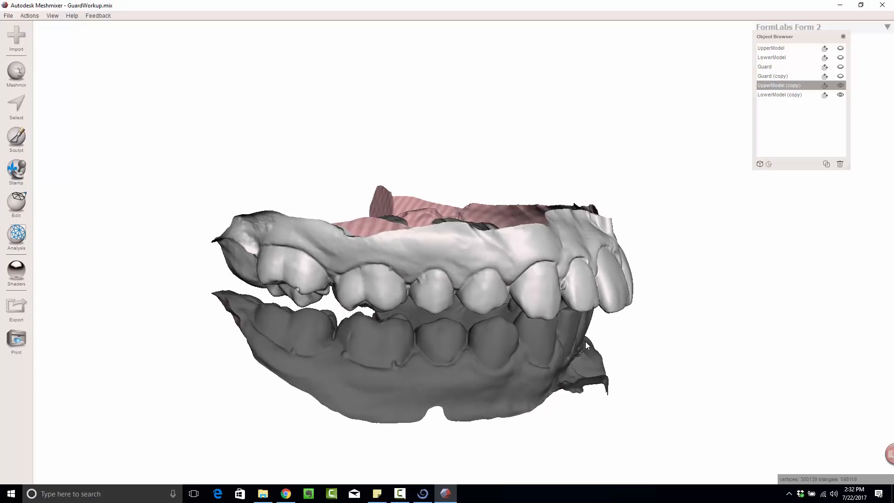
{"action": "right_click_drag", "start_coordinate": [252, 213], "coordinate": [325, 273]}
{"action": "right_click_drag", "start_coordinate": [446, 225], "coordinate": [494, 213]}
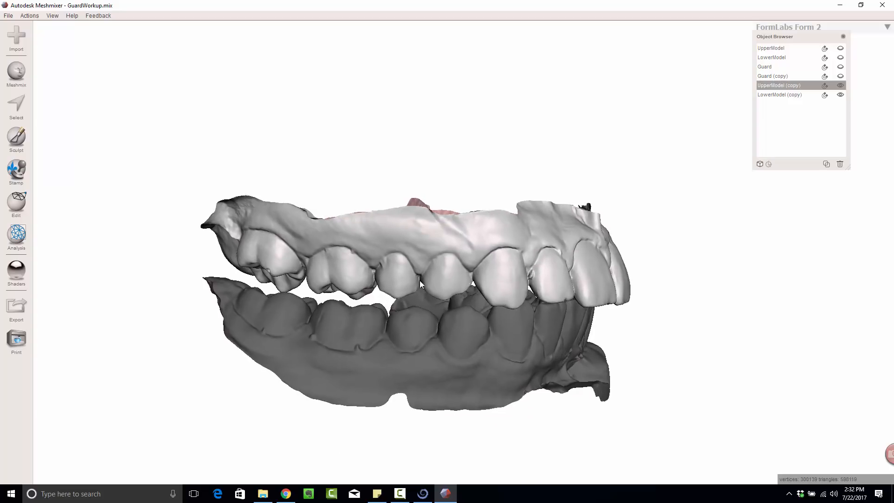
{"action": "right_click_drag", "start_coordinate": [420, 281], "coordinate": [360, 290]}
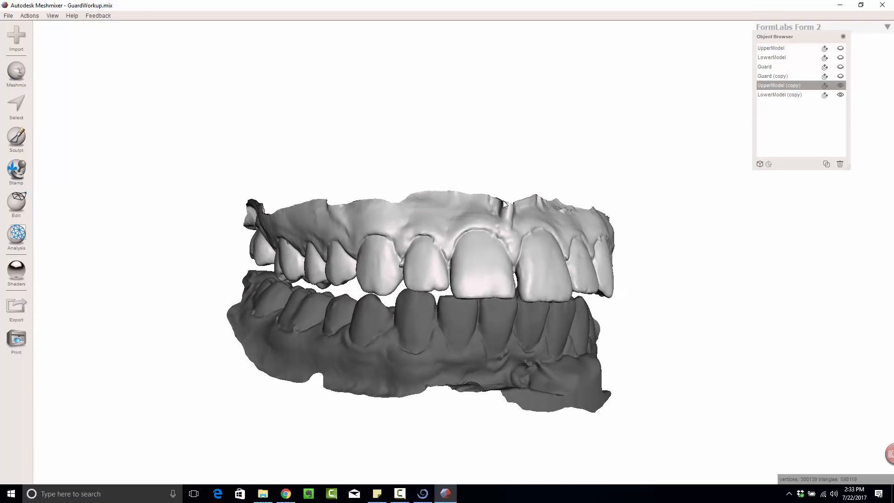
{"action": "right_click_drag", "start_coordinate": [504, 203], "coordinate": [489, 218]}
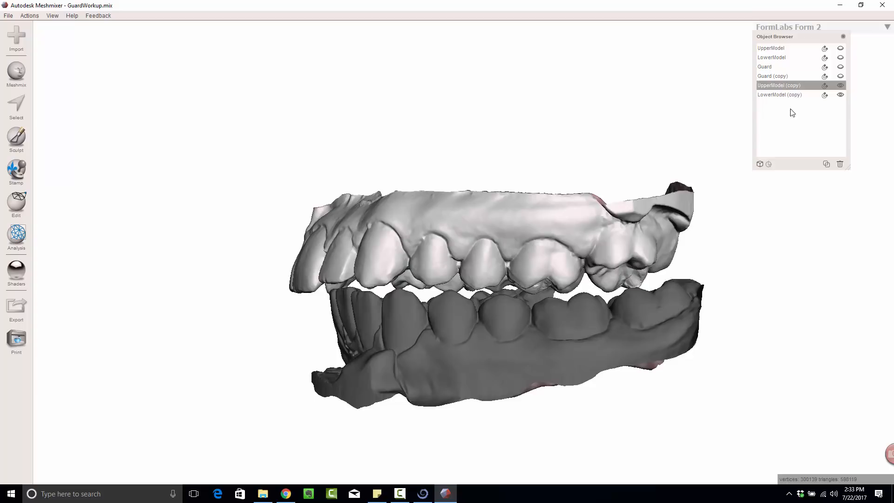
Hide the upper model copy, select the lower model copy and bring its chewing surfaces into view.
{"action": "left_click", "coordinate": [832, 93], "text": "shift"}
{"action": "left_click", "coordinate": [842, 85]}
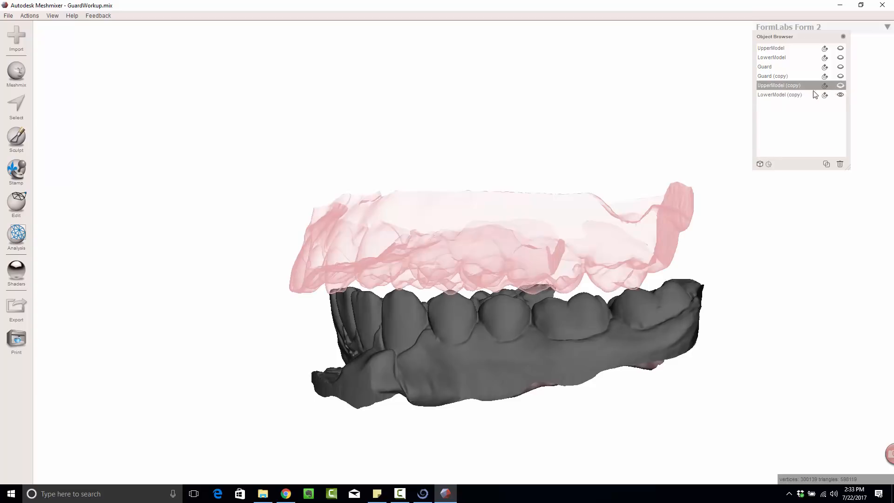
{"action": "left_click", "coordinate": [544, 331]}
{"action": "right_click_drag", "start_coordinate": [551, 182], "coordinate": [382, 330]}
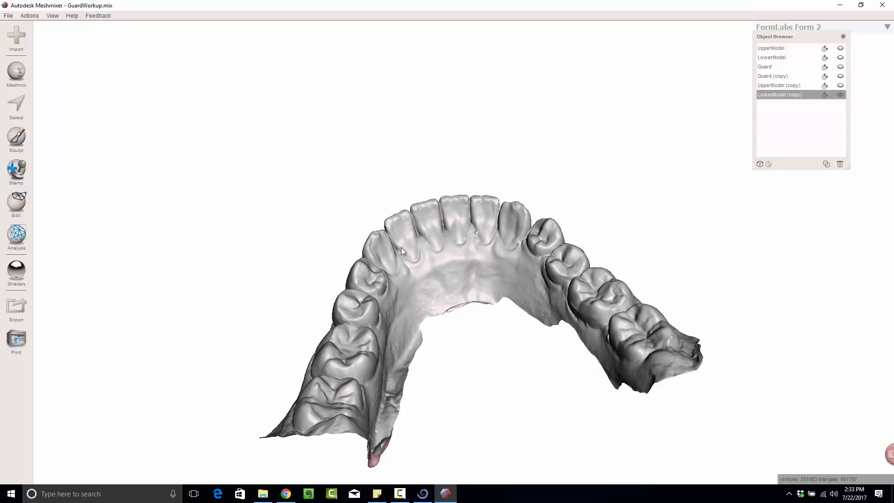
{"action": "right_click_drag", "start_coordinate": [523, 276], "coordinate": [539, 149]}
{"action": "scroll", "coordinate": [469, 268], "scroll_direction": "up", "scroll_amount": 5}
{"action": "scroll", "coordinate": [540, 149], "scroll_direction": "down", "scroll_amount": 5}
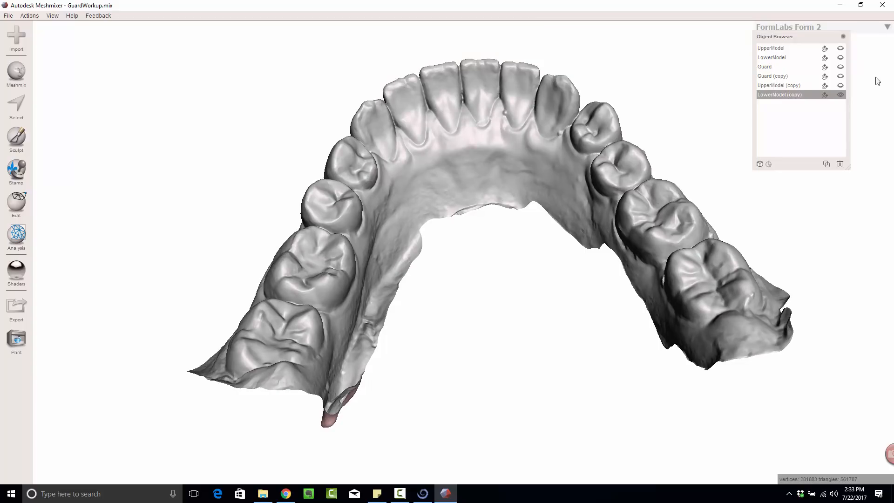
Show the guard copy again and examine how it overlaps the lower teeth from above, behind and the side.
{"action": "left_click", "coordinate": [839, 77]}
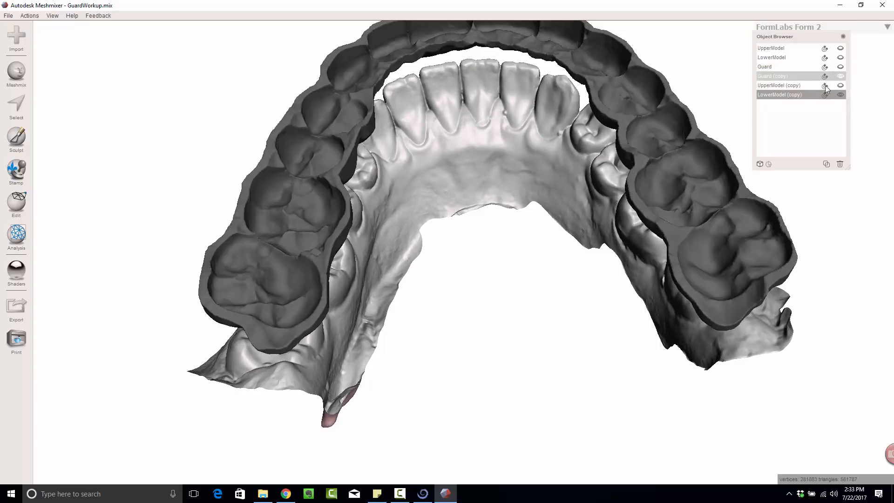
{"action": "right_click_drag", "start_coordinate": [328, 227], "coordinate": [203, 172]}
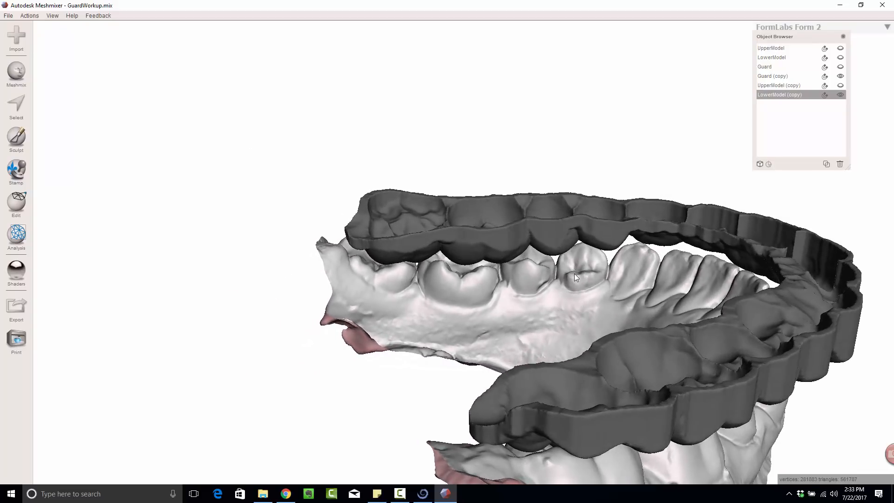
{"action": "right_click_drag", "start_coordinate": [574, 276], "coordinate": [568, 227]}
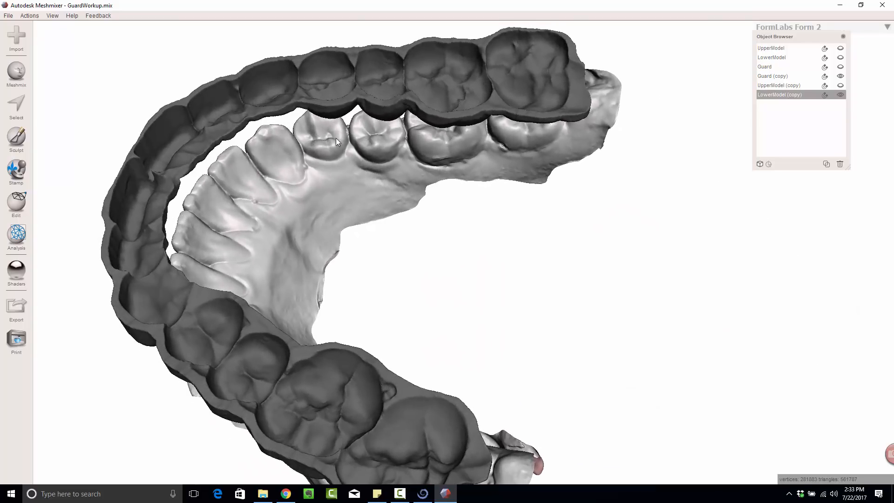
{"action": "right_click_drag", "start_coordinate": [336, 138], "coordinate": [291, 191]}
{"action": "scroll", "coordinate": [292, 191], "scroll_direction": "up", "scroll_amount": 5}
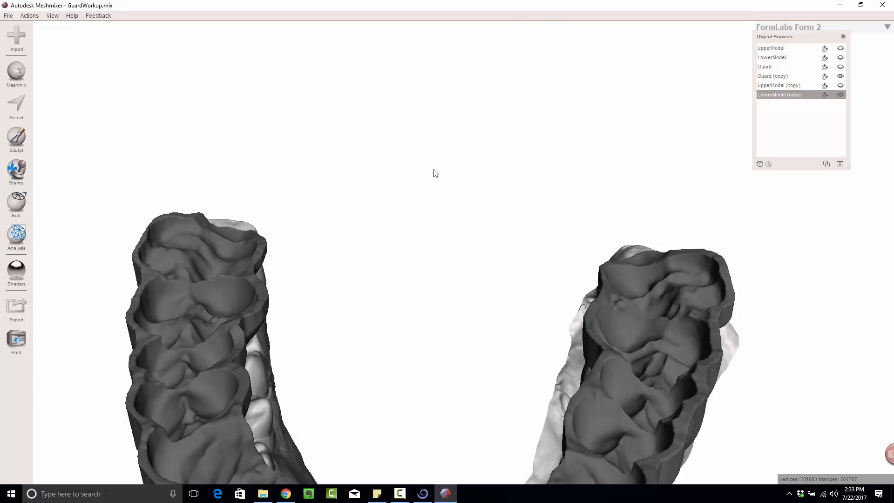
{"action": "scroll", "coordinate": [434, 173], "scroll_direction": "down", "scroll_amount": 2}
{"action": "right_click_drag", "start_coordinate": [409, 265], "coordinate": [437, 182]}
{"action": "scroll", "coordinate": [437, 182], "scroll_direction": "up", "scroll_amount": 5}
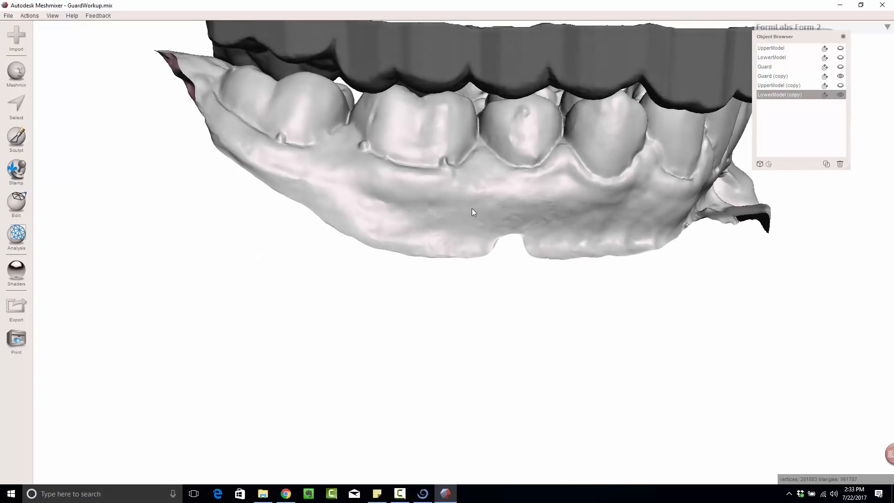
{"action": "right_click_drag", "start_coordinate": [471, 212], "coordinate": [529, 194]}
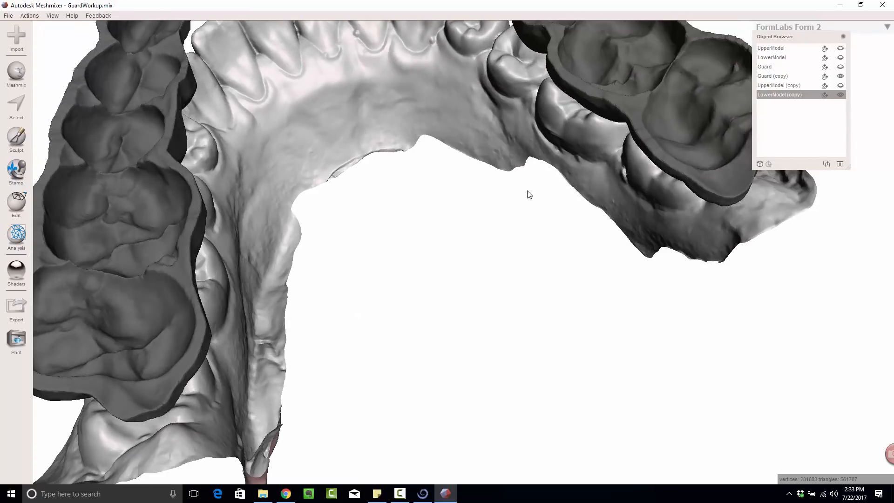
Hide the guard copy and examine the chewing surfaces of the two rearmost lower molars on one side up close.
{"action": "left_click", "coordinate": [841, 85]}
{"action": "right_click_drag", "start_coordinate": [500, 131], "coordinate": [338, 143]}
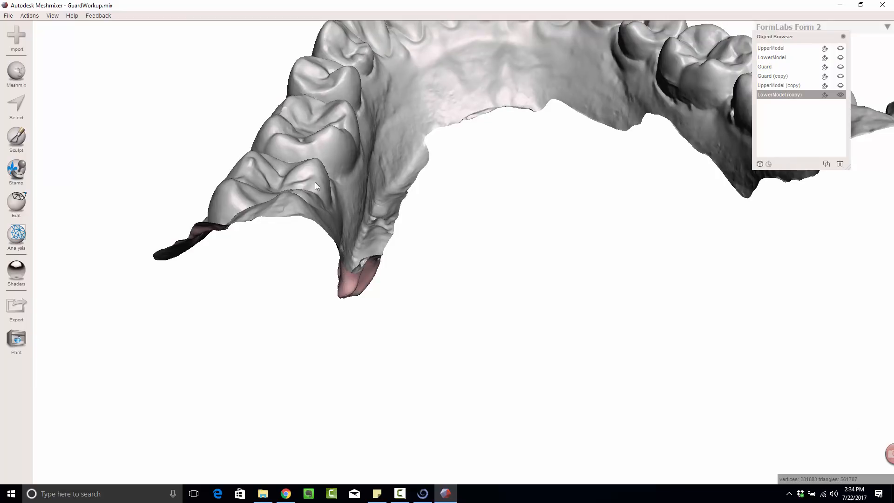
{"action": "right_click_drag", "start_coordinate": [359, 147], "coordinate": [417, 150]}
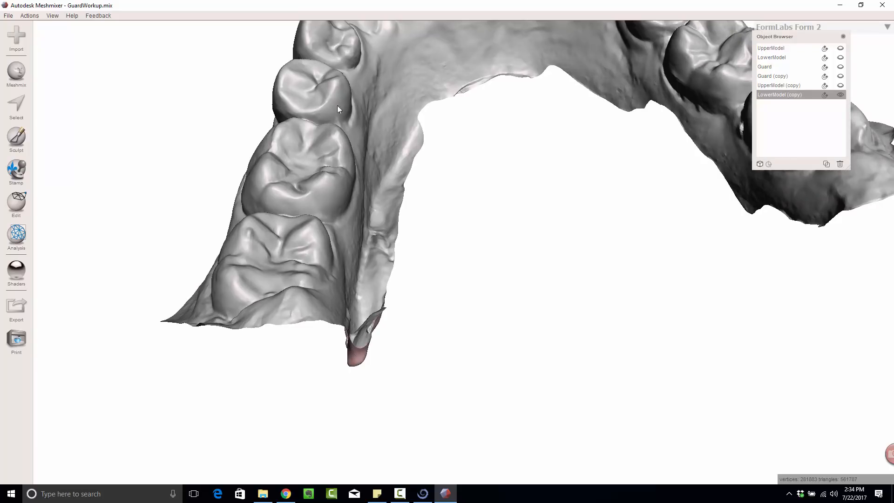
{"action": "right_click_drag", "start_coordinate": [520, 104], "coordinate": [539, 188]}
{"action": "right_click_drag", "start_coordinate": [404, 194], "coordinate": [406, 244]}
{"action": "middle_click_drag", "start_coordinate": [390, 217], "coordinate": [405, 189]}
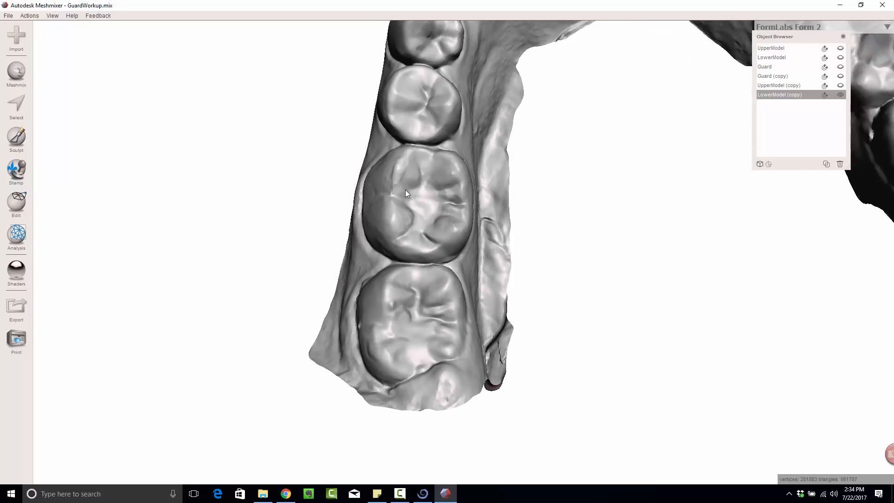
{"action": "scroll", "coordinate": [398, 269], "scroll_direction": "up", "scroll_amount": 3}
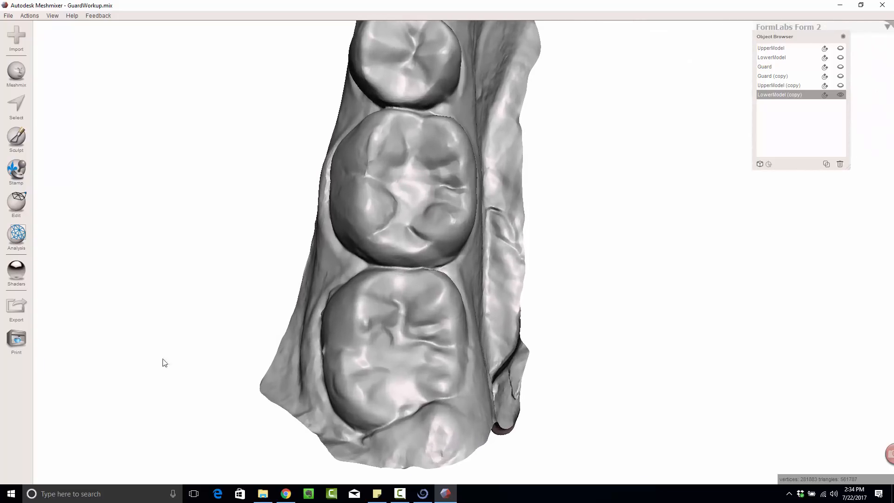
{"action": "left_click", "coordinate": [22, 113]}
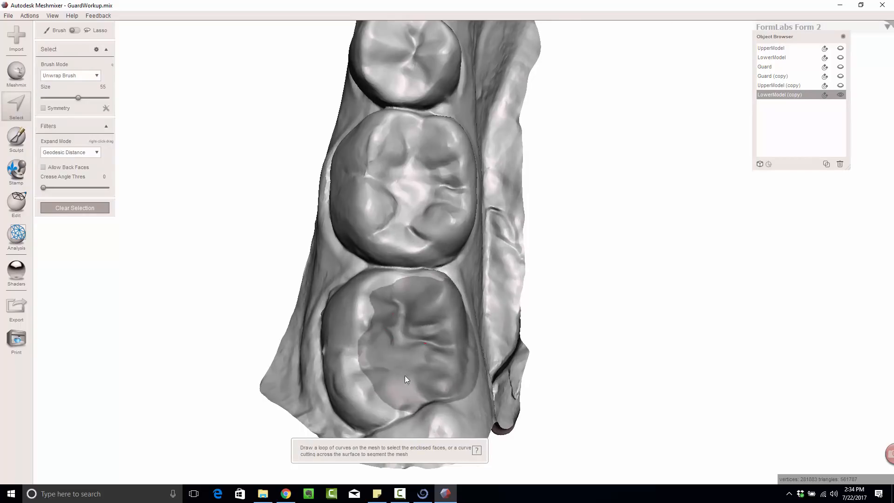
{"action": "mouse_move", "coordinate": [395, 336]}
{"action": "left_mouse_down"}
{"action": "mouse_move", "coordinate": [408, 347]}
{"action": "mouse_move", "coordinate": [395, 359]}
{"action": "mouse_move", "coordinate": [398, 323]}
{"action": "mouse_move", "coordinate": [400, 342]}
{"action": "left_mouse_up"}
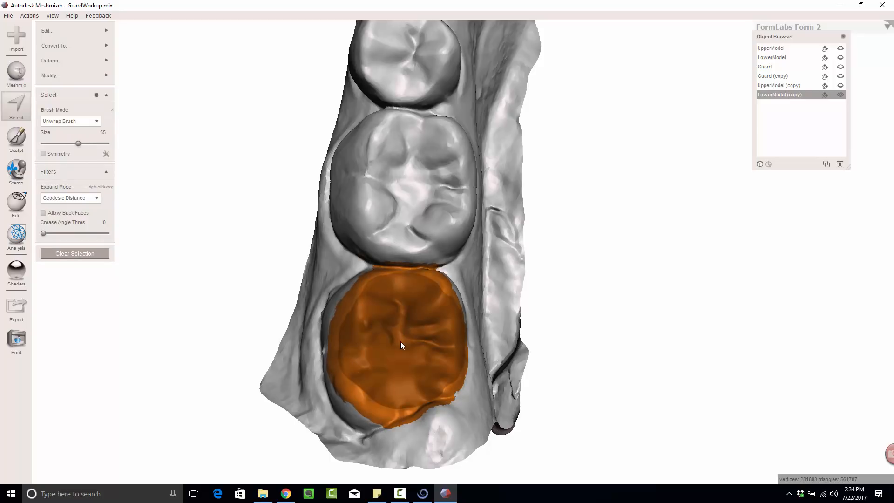
{"action": "key", "text": "Escape"}
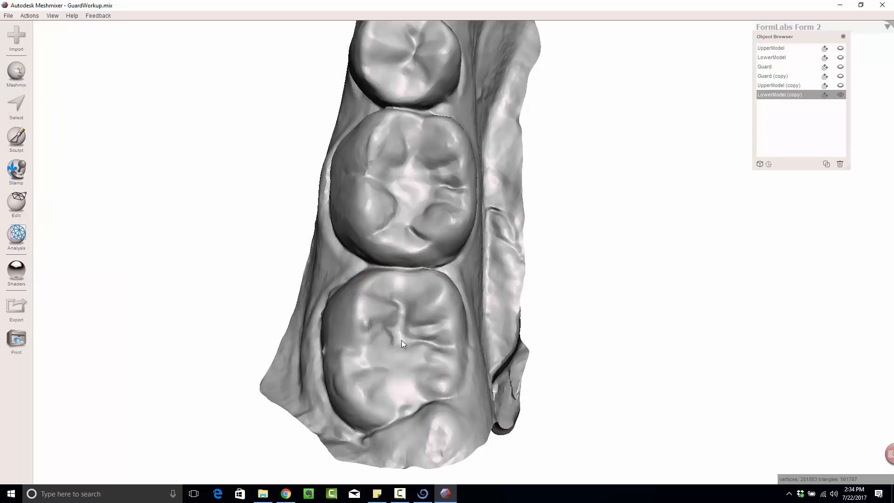
Select the chewing surface of the rearmost lower molar with the Unwrap Brush at size 35.
{"action": "key", "text": "s"}
{"action": "left_click_drag", "start_coordinate": [402, 339], "coordinate": [393, 356]}
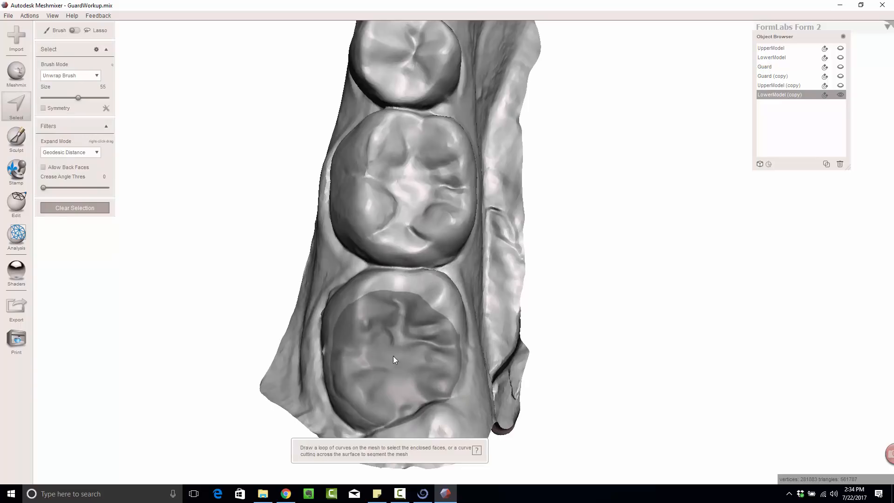
{"action": "left_click", "coordinate": [66, 98]}
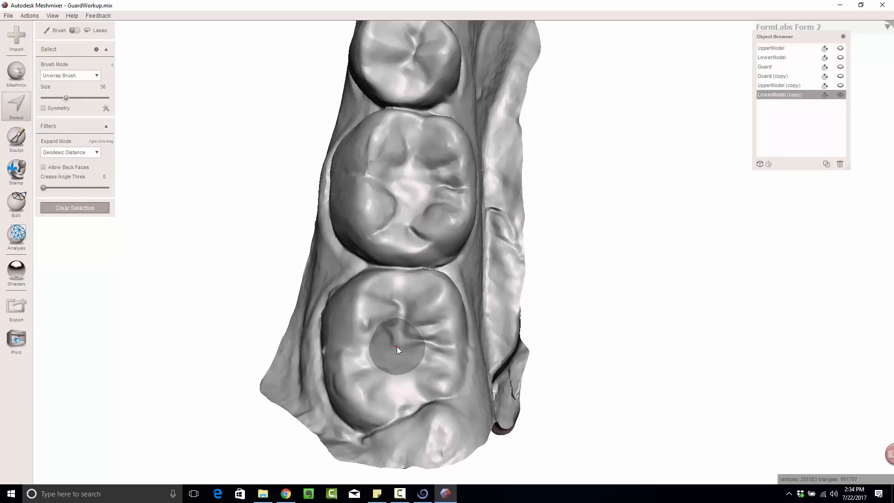
{"action": "scroll", "coordinate": [401, 340], "scroll_direction": "down", "scroll_amount": 1}
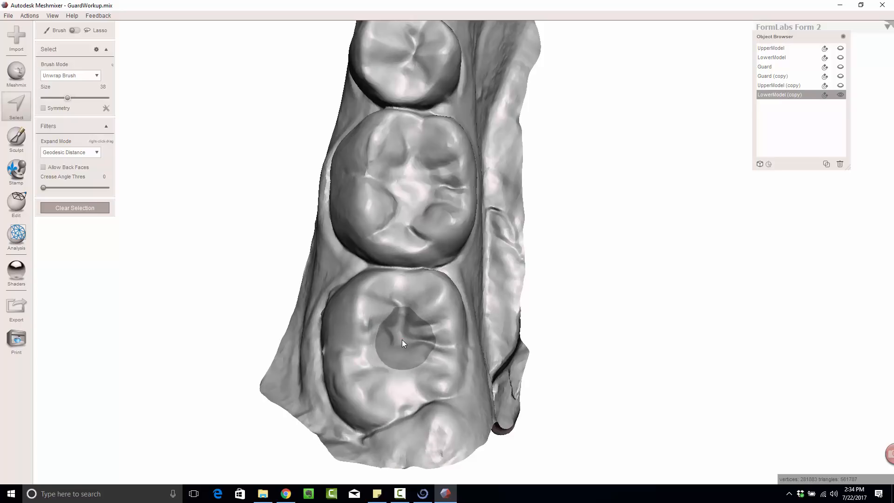
{"action": "right_click_drag", "start_coordinate": [402, 339], "coordinate": [385, 359]}
{"action": "mouse_move", "coordinate": [381, 324]}
{"action": "left_mouse_down"}
{"action": "mouse_move", "coordinate": [373, 309]}
{"action": "mouse_move", "coordinate": [395, 295]}
{"action": "left_mouse_up"}
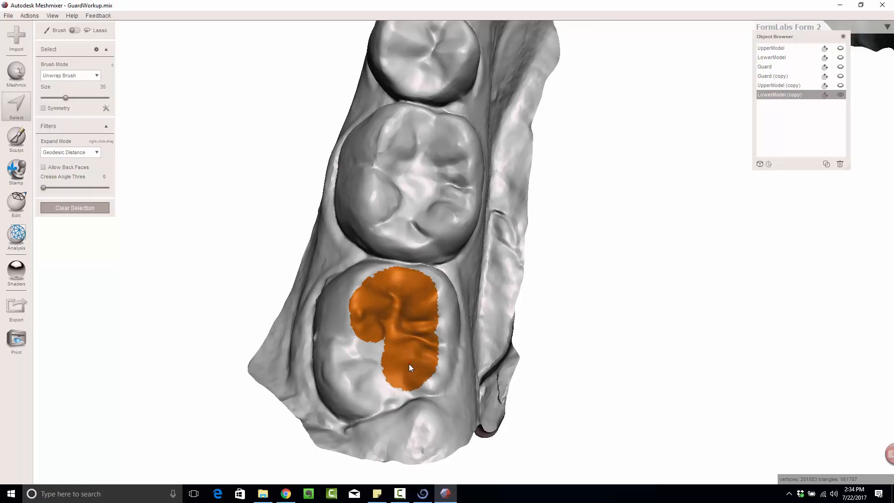
{"action": "mouse_move", "coordinate": [409, 364]}
{"action": "left_mouse_down"}
{"action": "mouse_move", "coordinate": [380, 379]}
{"action": "mouse_move", "coordinate": [376, 345]}
{"action": "left_mouse_up"}
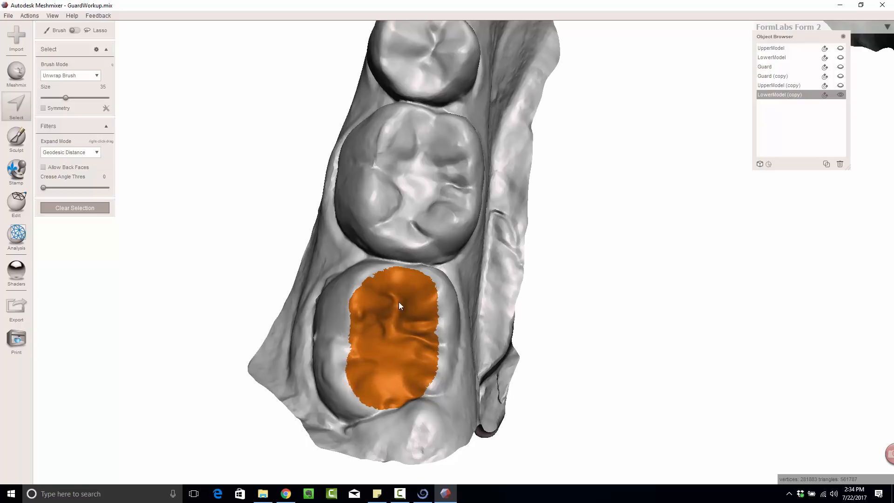
Extend the selection forward over the chewing surfaces of the next molar and the rear premolar on the same side.
{"action": "left_click_drag", "start_coordinate": [399, 306], "coordinate": [407, 269]}
{"action": "left_click_drag", "start_coordinate": [407, 211], "coordinate": [411, 204]}
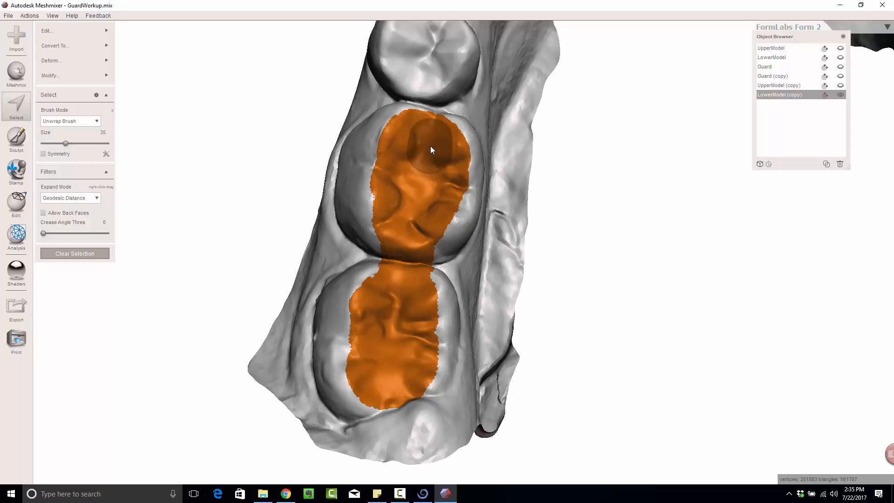
{"action": "middle_click_drag", "start_coordinate": [431, 121], "coordinate": [407, 255]}
{"action": "left_click_drag", "start_coordinate": [392, 242], "coordinate": [389, 192]}
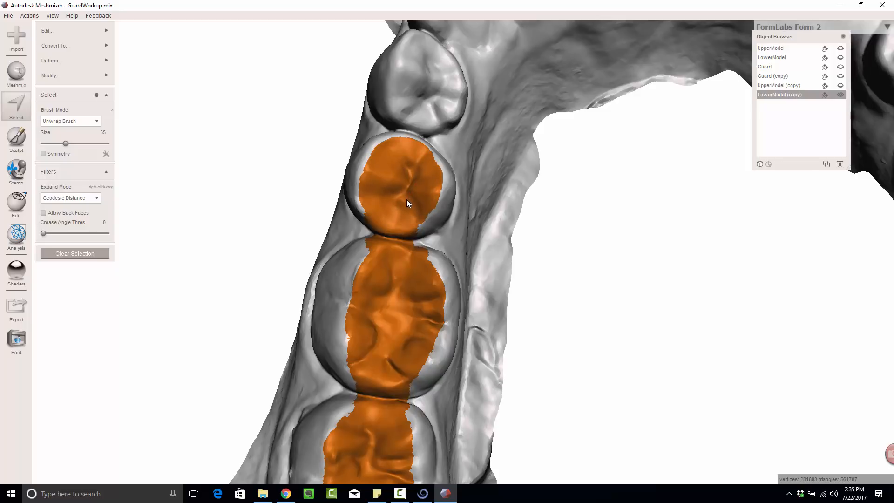
{"action": "scroll", "coordinate": [402, 209], "scroll_direction": "down", "scroll_amount": 2}
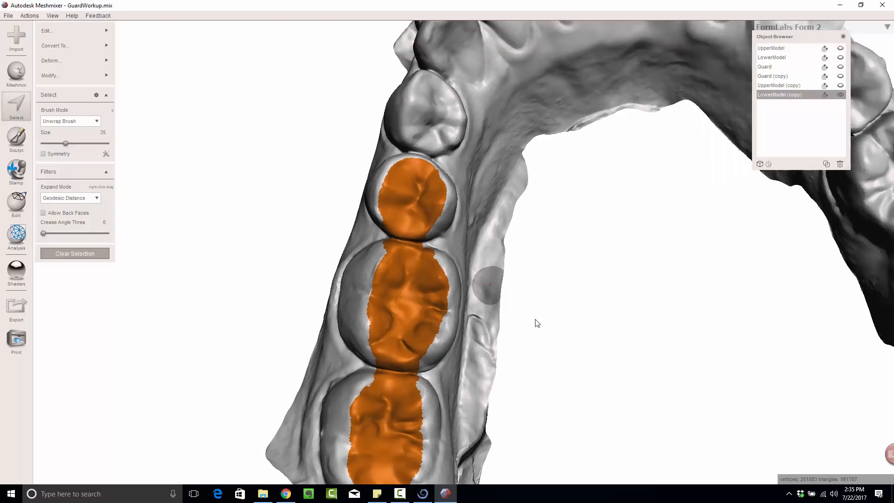
Add the chewing surfaces of both molars and the rear premolar on the opposite side to the selection.
{"action": "middle_click_drag", "start_coordinate": [535, 321], "coordinate": [356, 334]}
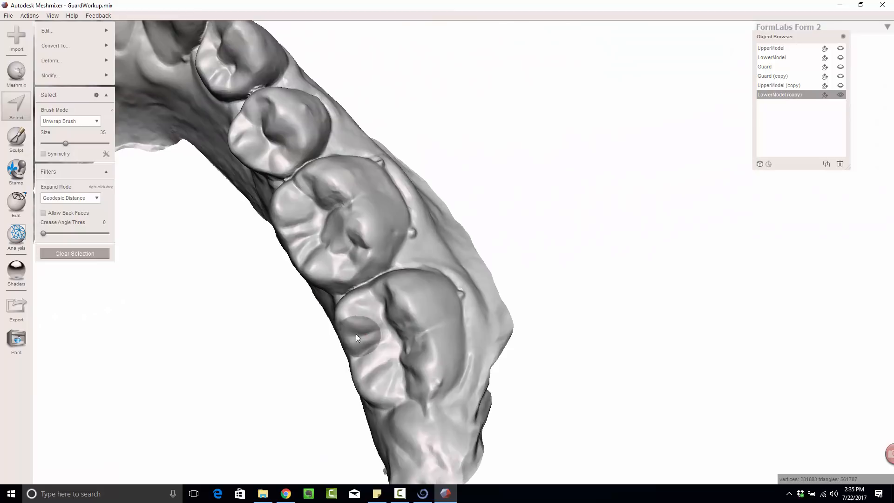
{"action": "right_click_drag", "start_coordinate": [414, 117], "coordinate": [518, 169]}
{"action": "middle_click_drag", "start_coordinate": [519, 169], "coordinate": [515, 168]}
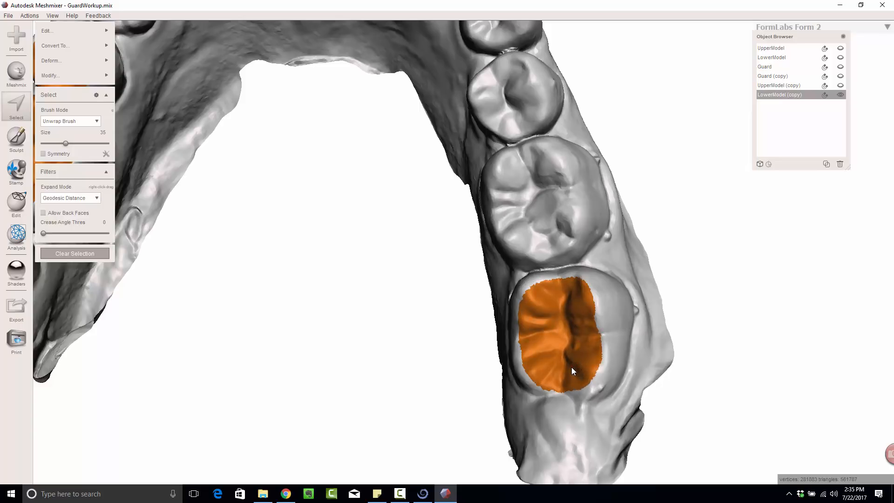
{"action": "mouse_move", "coordinate": [572, 367]}
{"action": "left_mouse_down"}
{"action": "mouse_move", "coordinate": [555, 325]}
{"action": "mouse_move", "coordinate": [555, 276]}
{"action": "left_mouse_up"}
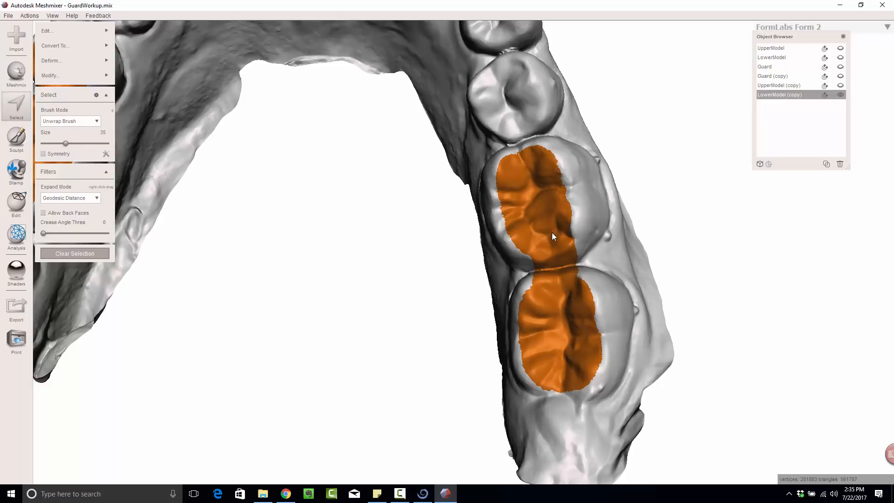
{"action": "right_click_drag", "start_coordinate": [531, 195], "coordinate": [670, 267]}
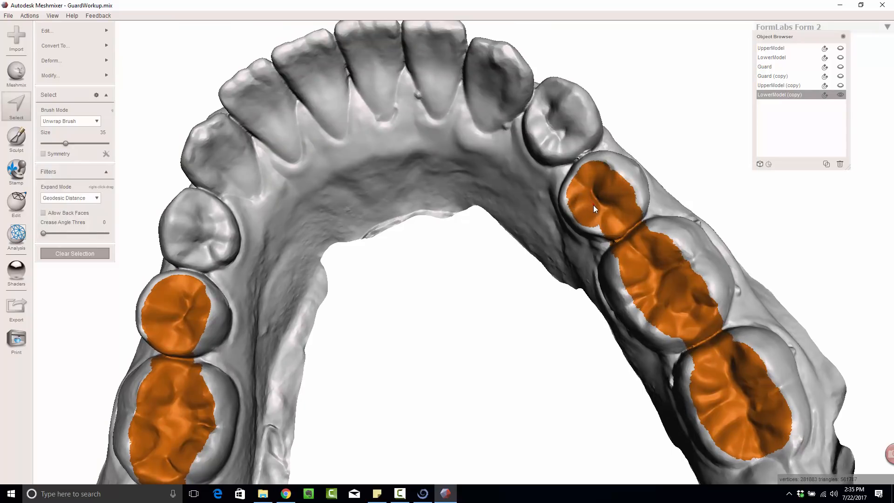
{"action": "right_click_drag", "start_coordinate": [596, 247], "coordinate": [493, 292]}
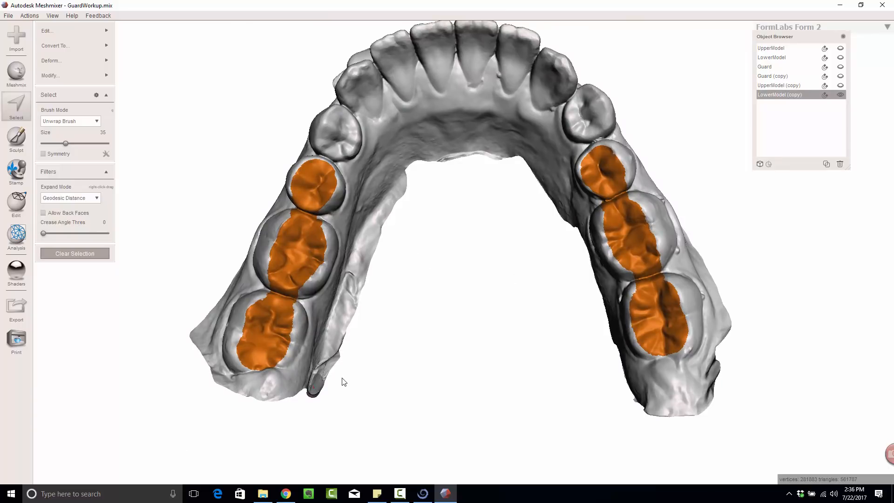
Replace the selected chewing surfaces with a Smooth MVC fill and inspect the preview from above and behind.
{"action": "mouse_move", "coordinate": [71, 30]}
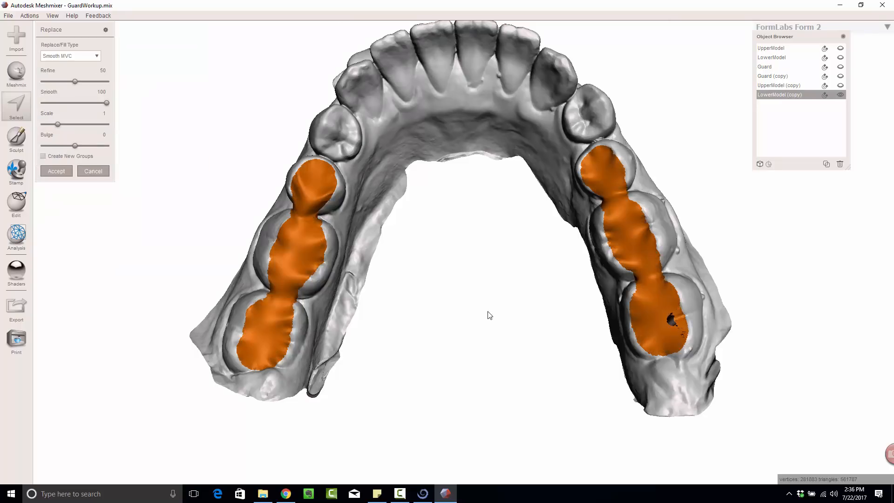
{"action": "mouse_move", "coordinate": [487, 313]}
{"action": "right_mouse_down"}
{"action": "mouse_move", "coordinate": [481, 252]}
{"action": "mouse_move", "coordinate": [625, 310]}
{"action": "right_mouse_up"}
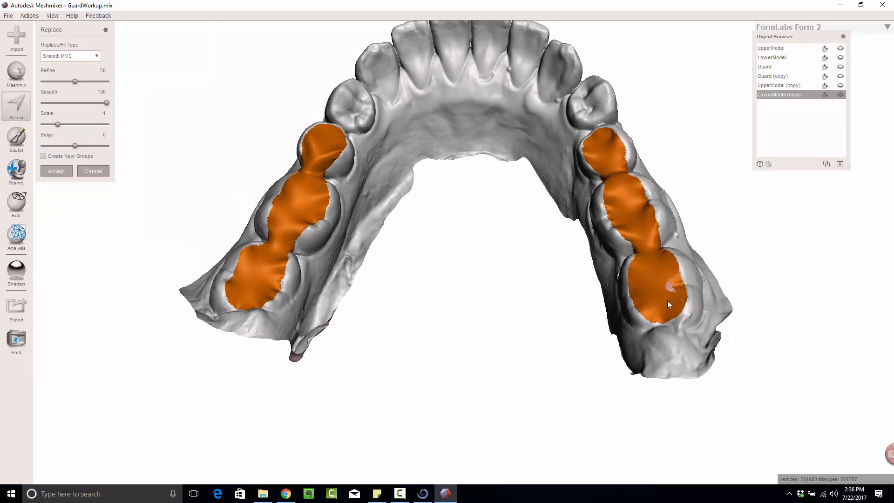
{"action": "right_click_drag", "start_coordinate": [532, 295], "coordinate": [516, 214]}
{"action": "middle_click_drag", "start_coordinate": [514, 211], "coordinate": [517, 242]}
{"action": "scroll", "coordinate": [507, 245], "scroll_direction": "up", "scroll_amount": 3}
{"action": "right_click_drag", "start_coordinate": [539, 205], "coordinate": [576, 205]}
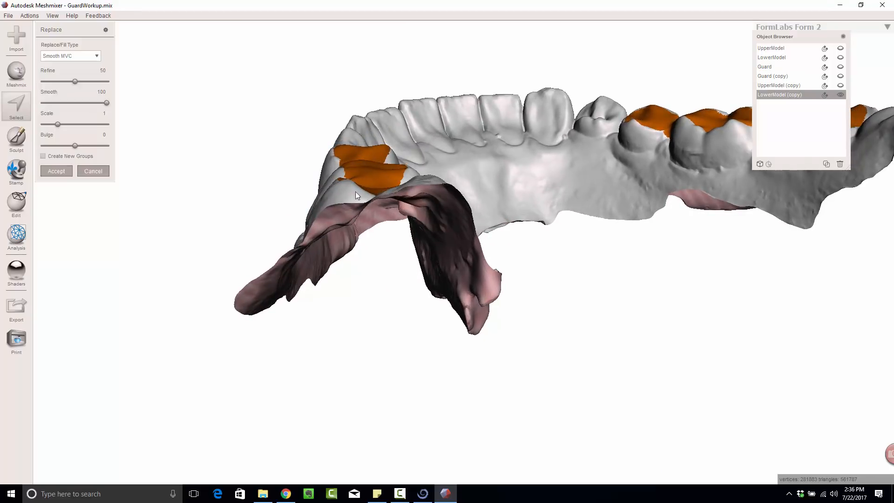
Set the replacement fill's scale to 0.44 and check the flattened surfaces from behind.
{"action": "left_click", "coordinate": [49, 124]}
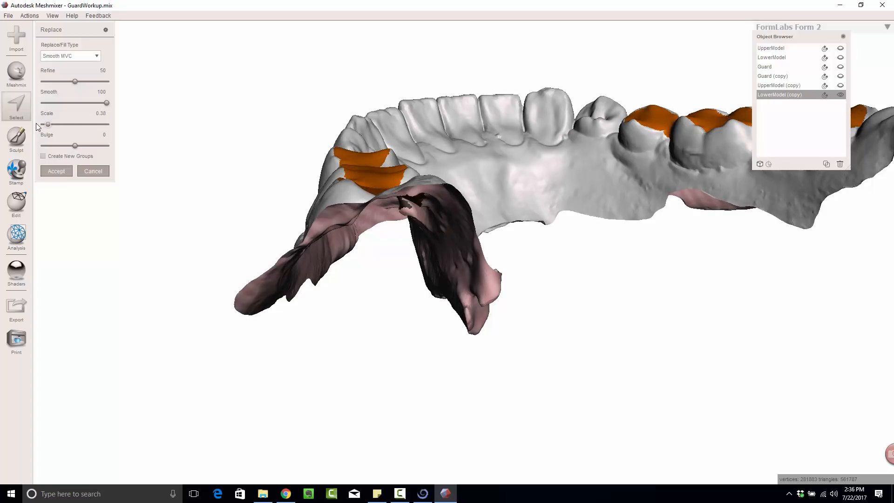
{"action": "left_click_drag", "start_coordinate": [52, 124], "coordinate": [54, 126]}
{"action": "right_click_drag", "start_coordinate": [529, 171], "coordinate": [484, 220]}
{"action": "right_click_drag", "start_coordinate": [401, 229], "coordinate": [169, 176]}
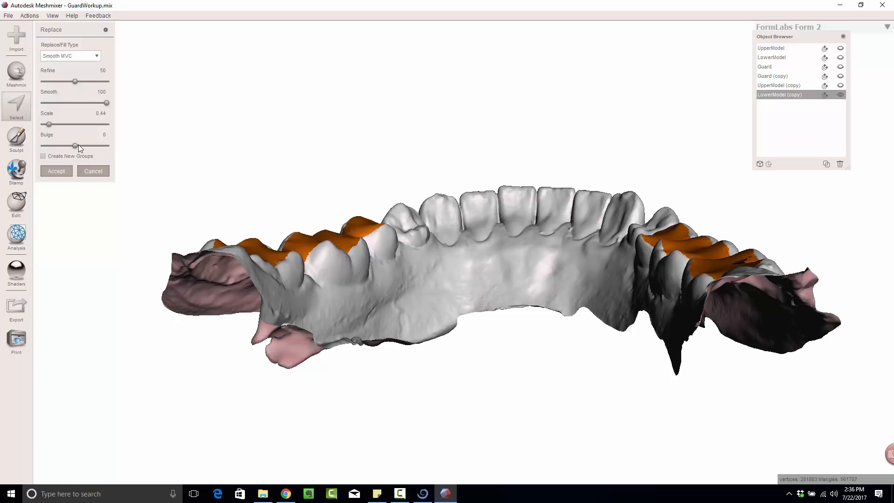
Set the replacement fill's bulge to 4.
{"action": "left_click_drag", "start_coordinate": [78, 144], "coordinate": [80, 144]}
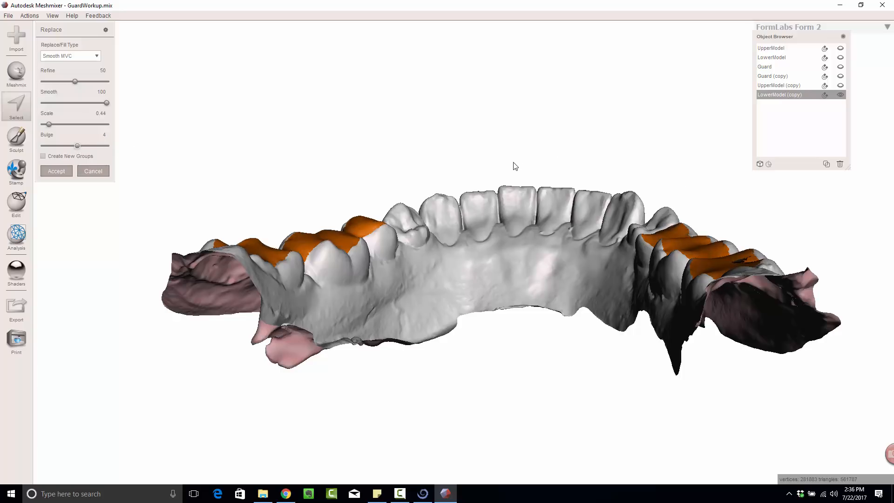
{"action": "right_click_drag", "start_coordinate": [515, 166], "coordinate": [408, 160]}
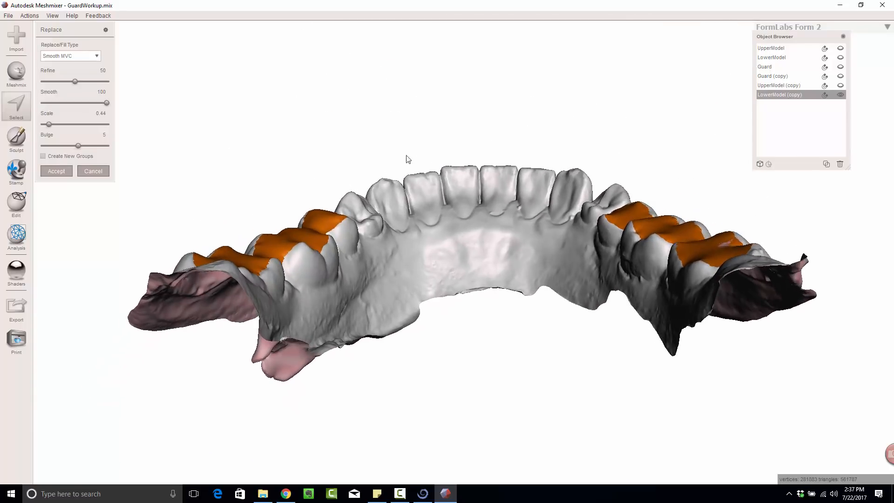
{"action": "left_click", "coordinate": [104, 135]}
{"action": "type", "text": "4"}
{"action": "key", "text": "Return"}
{"action": "left_click", "coordinate": [104, 69]}
Inspect the filled chewing surfaces from the side and above, and accept the replacement.
{"action": "right_click_drag", "start_coordinate": [611, 246], "coordinate": [655, 233]}
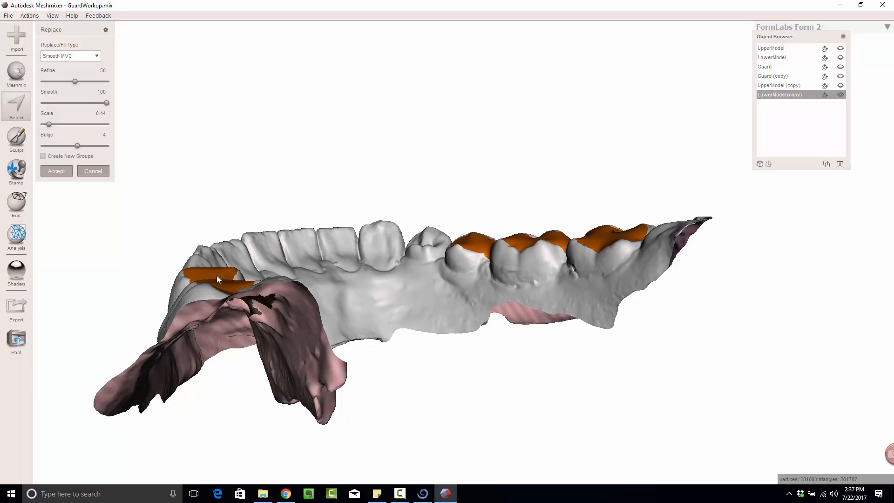
{"action": "right_click_drag", "start_coordinate": [438, 174], "coordinate": [378, 281]}
{"action": "scroll", "coordinate": [521, 248], "scroll_direction": "up", "scroll_amount": 3}
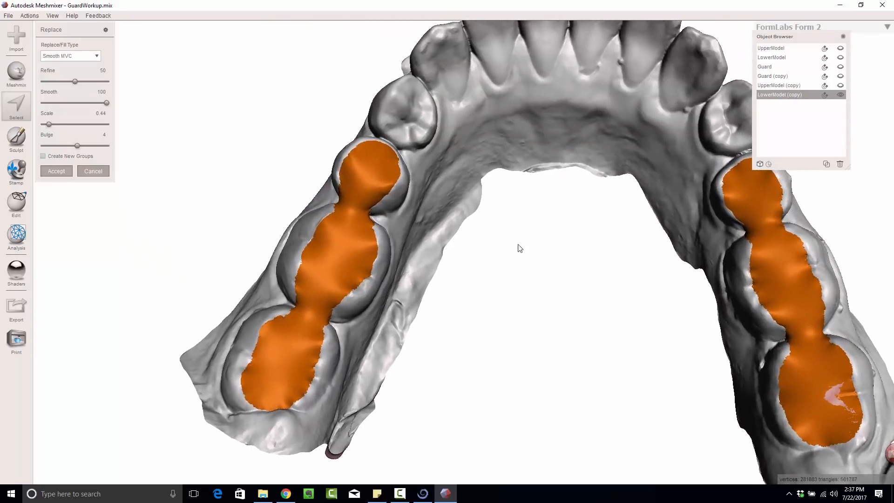
{"action": "right_click_drag", "start_coordinate": [520, 248], "coordinate": [320, 314]}
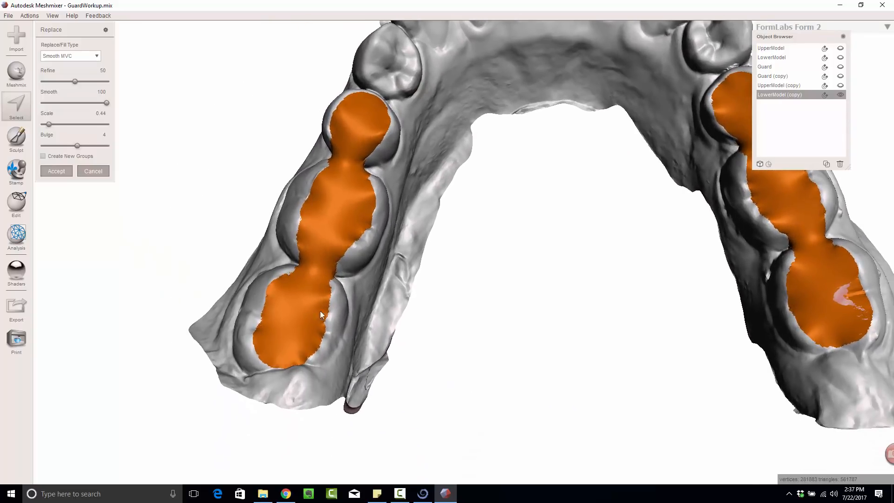
{"action": "left_click", "coordinate": [57, 172]}
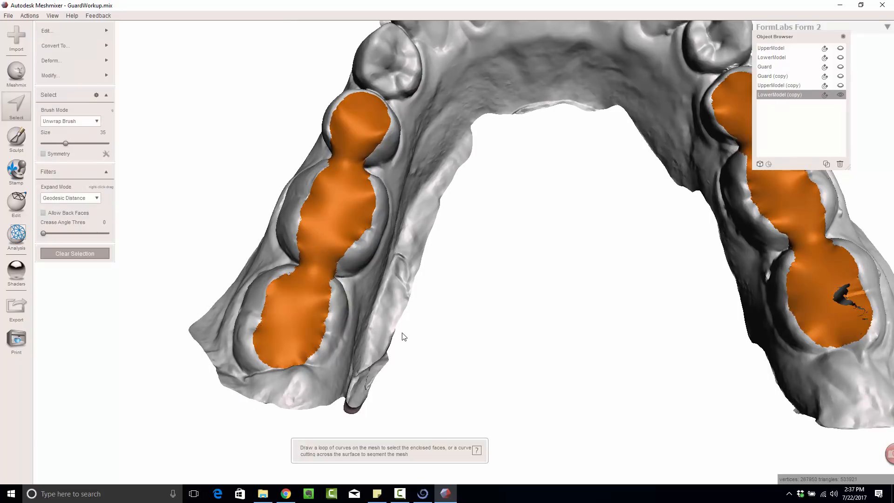
Widen the selection toward the edges of the filled molars and rear premolar on the first side.
{"action": "right_click_drag", "start_coordinate": [435, 256], "coordinate": [402, 315]}
{"action": "scroll", "coordinate": [486, 236], "scroll_direction": "up", "scroll_amount": 5}
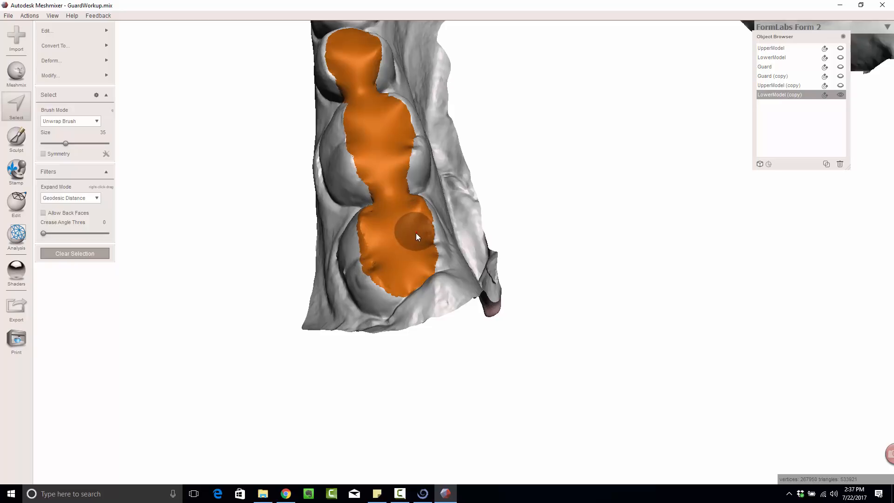
{"action": "left_click_drag", "start_coordinate": [424, 263], "coordinate": [418, 232]}
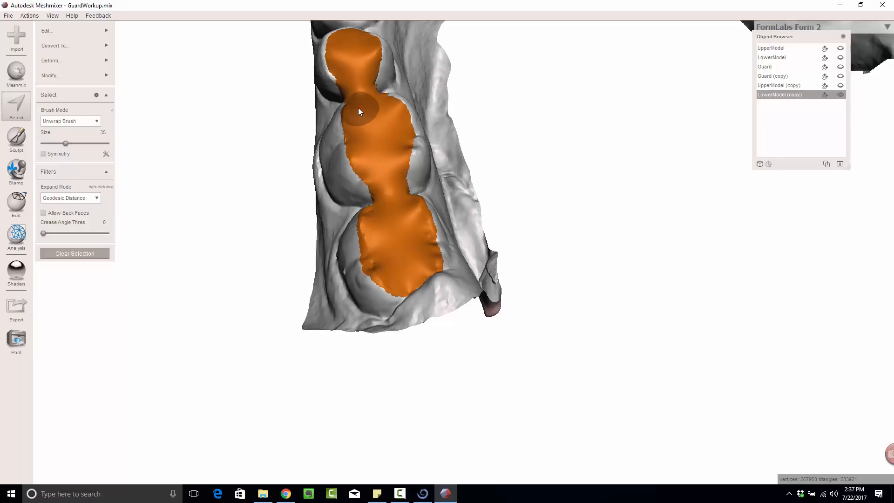
{"action": "mouse_move", "coordinate": [417, 138]}
{"action": "left_mouse_down", "text": "alt"}
{"action": "mouse_move", "coordinate": [406, 183]}
{"action": "mouse_move", "coordinate": [398, 138]}
{"action": "left_mouse_up", "text": "alt"}
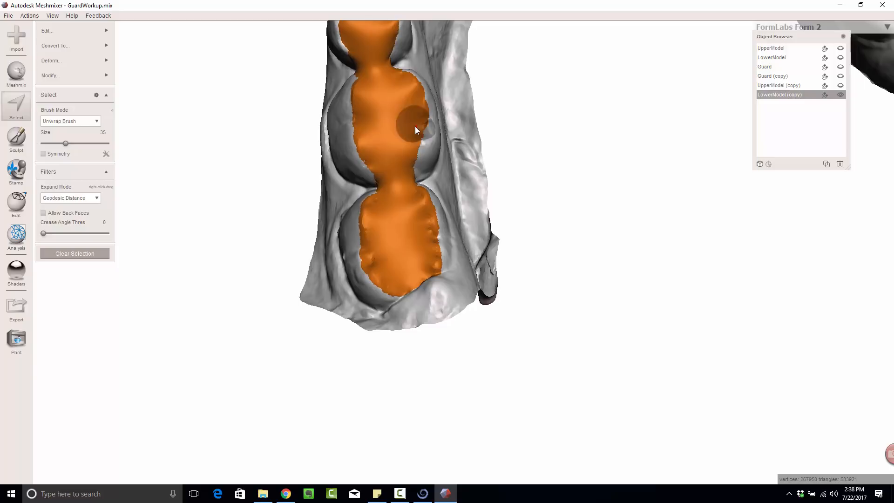
{"action": "left_click_drag", "start_coordinate": [416, 129], "coordinate": [412, 147]}
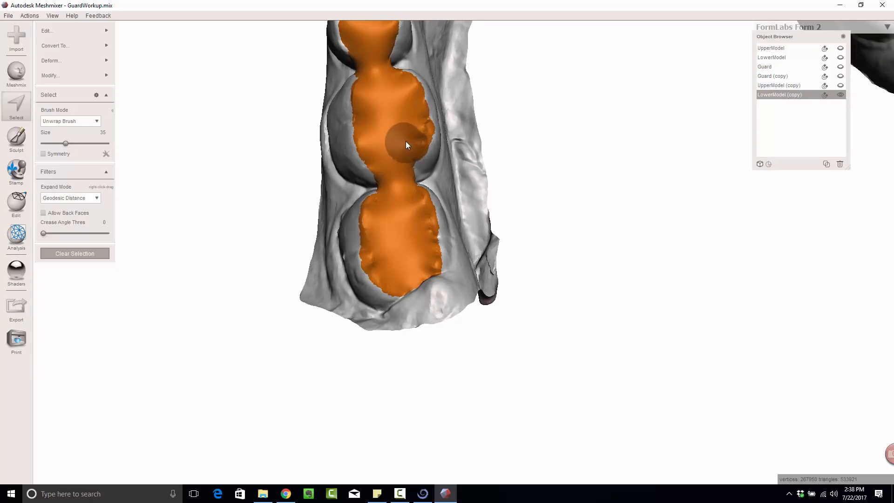
{"action": "middle_click_drag", "start_coordinate": [396, 99], "coordinate": [423, 186]}
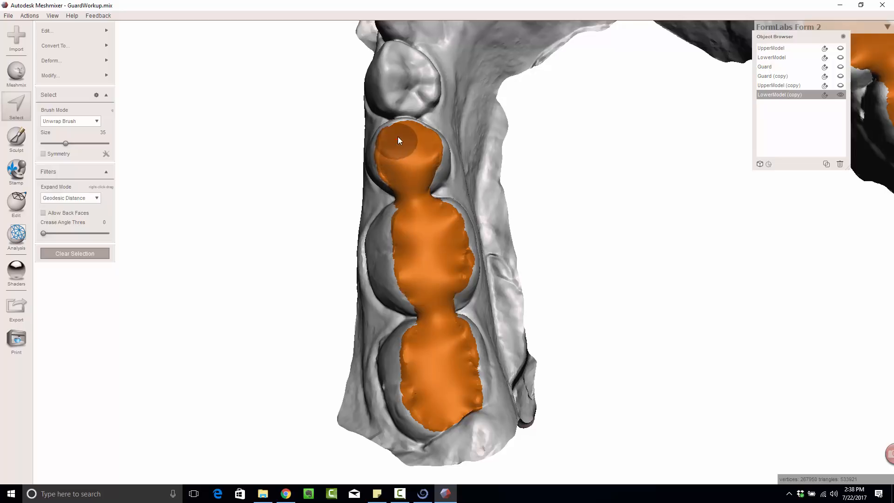
Widen the selection at the outer rear edge of the last molar on the second side and undo the excess brush stroke.
{"action": "right_click_drag", "start_coordinate": [505, 186], "coordinate": [322, 232]}
{"action": "middle_click_drag", "start_coordinate": [323, 231], "coordinate": [373, 227]}
{"action": "right_click_drag", "start_coordinate": [372, 227], "coordinate": [415, 215]}
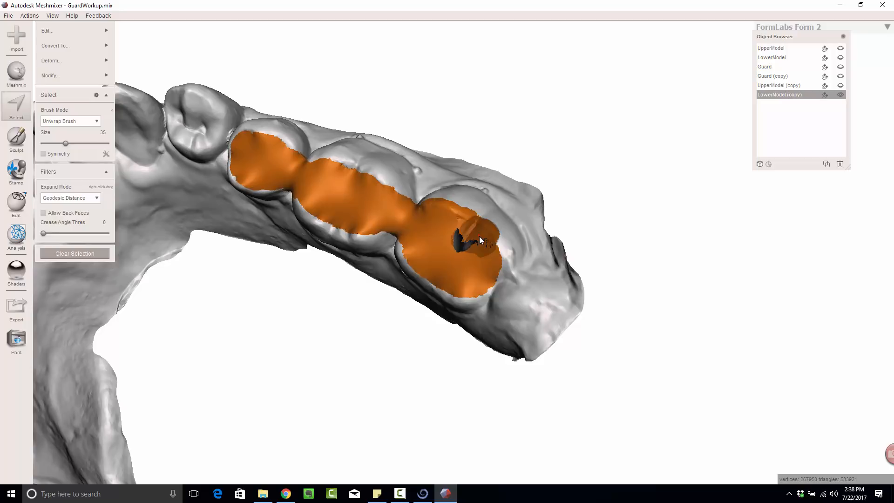
{"action": "left_click_drag", "start_coordinate": [479, 236], "coordinate": [487, 246]}
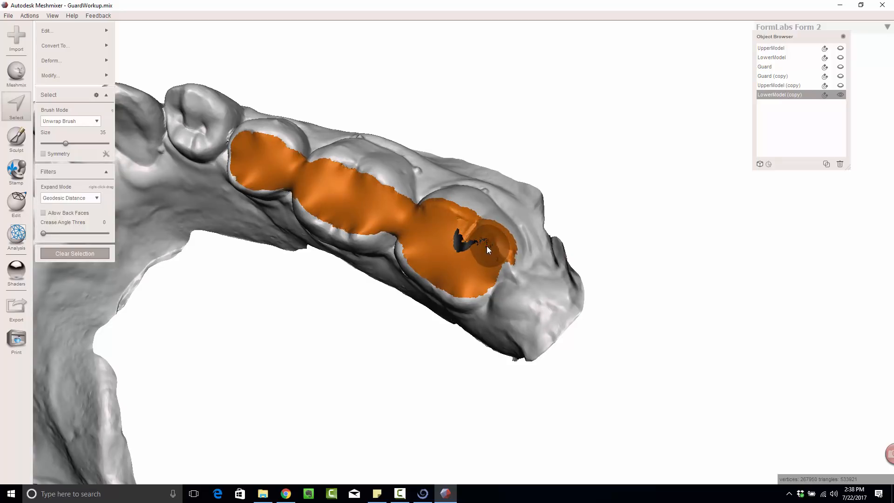
{"action": "key", "text": "ctrl+z"}
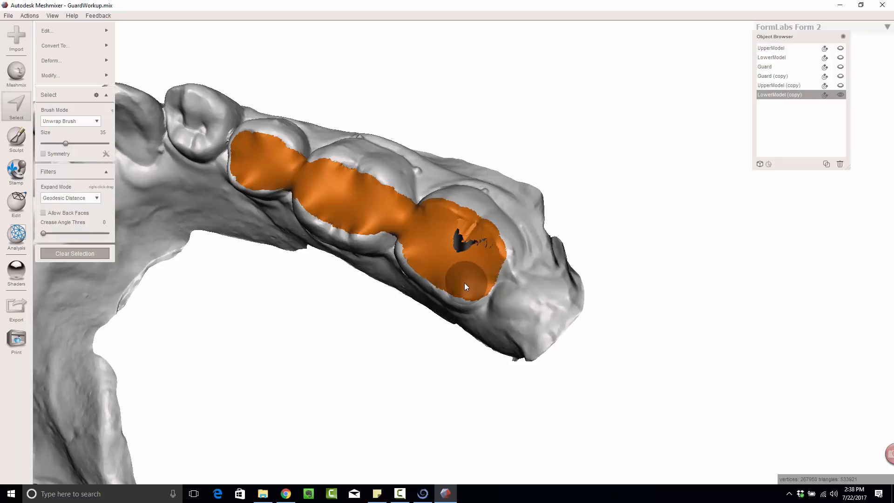
Check the selected chewing surfaces on both sides, separate them into their own object, and hide LowerModel (copy).
{"action": "right_click_drag", "start_coordinate": [455, 284], "coordinate": [442, 265]}
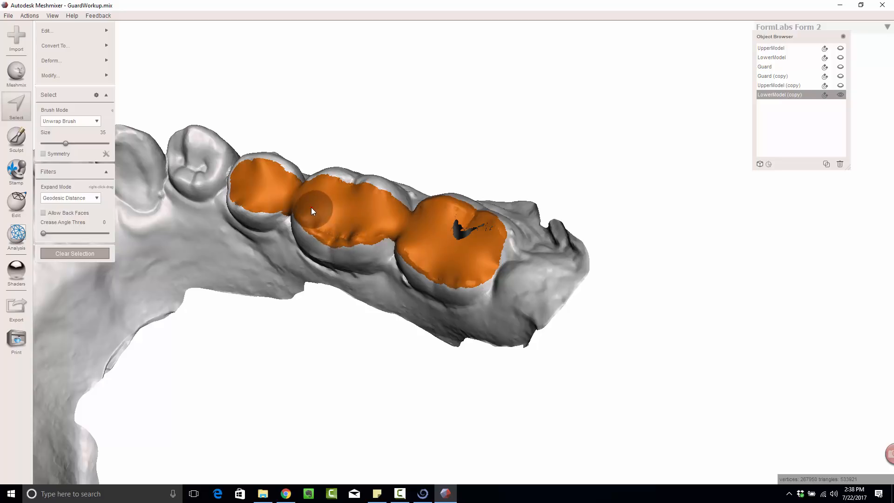
{"action": "right_click_drag", "start_coordinate": [309, 205], "coordinate": [342, 225]}
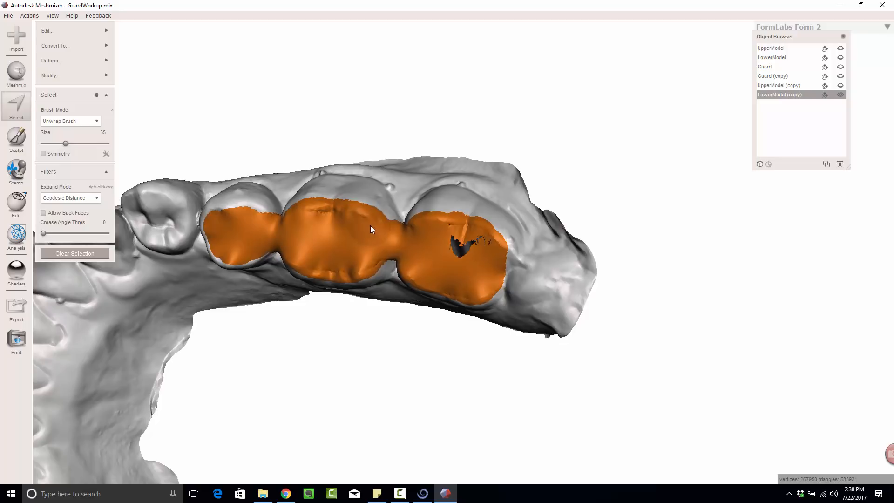
{"action": "middle_click_drag", "start_coordinate": [307, 224], "coordinate": [426, 228]}
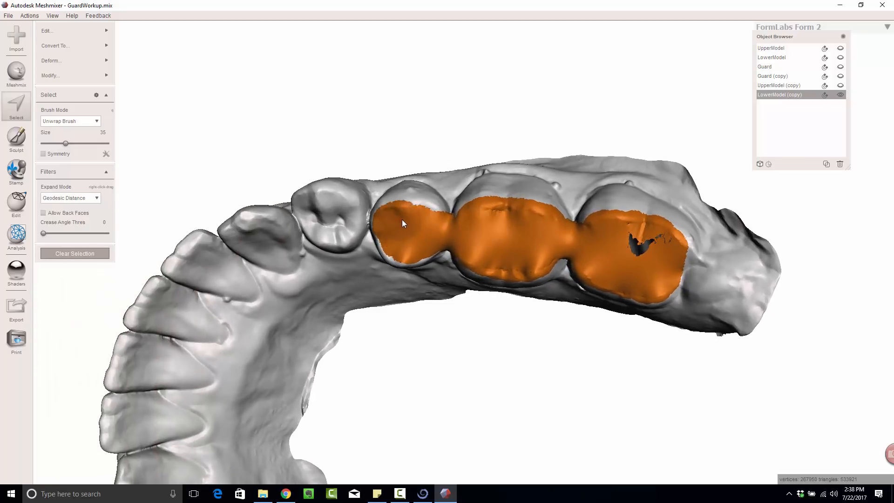
{"action": "right_click_drag", "start_coordinate": [407, 231], "coordinate": [411, 205]}
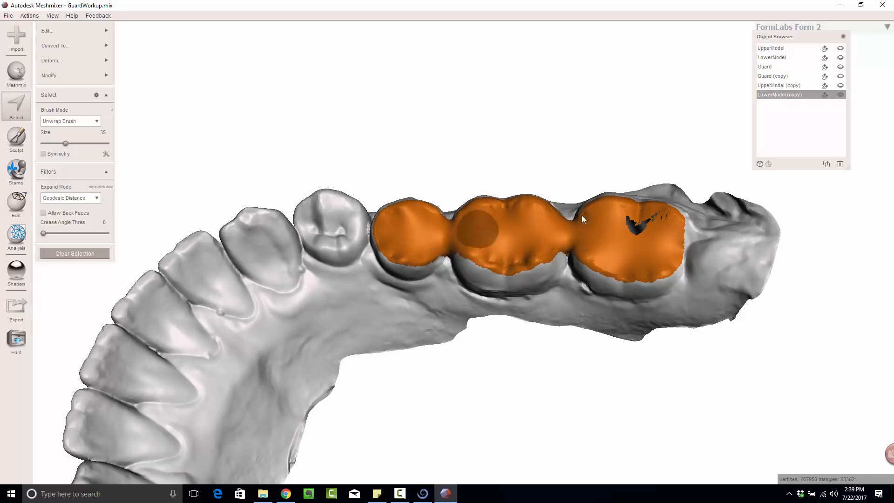
{"action": "mouse_move", "coordinate": [471, 224]}
{"action": "right_mouse_down"}
{"action": "mouse_move", "coordinate": [518, 267]}
{"action": "mouse_move", "coordinate": [463, 189]}
{"action": "mouse_move", "coordinate": [481, 242]}
{"action": "right_mouse_up"}
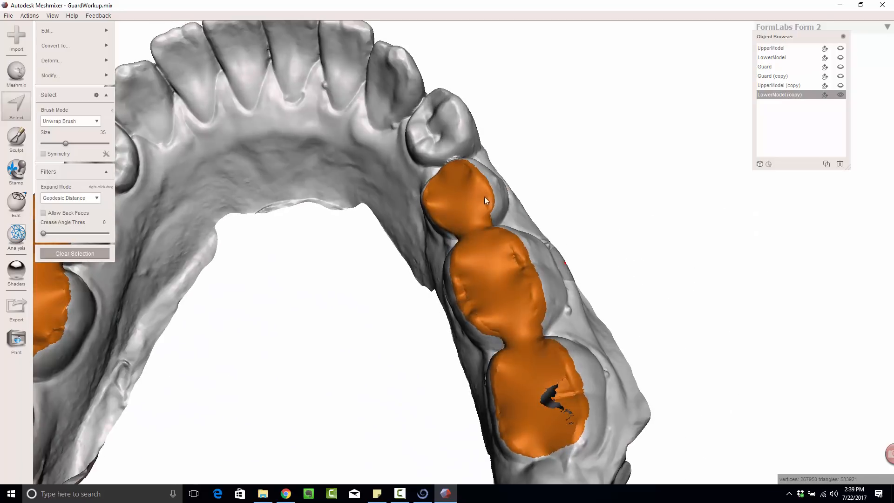
{"action": "right_click_drag", "start_coordinate": [359, 233], "coordinate": [427, 206]}
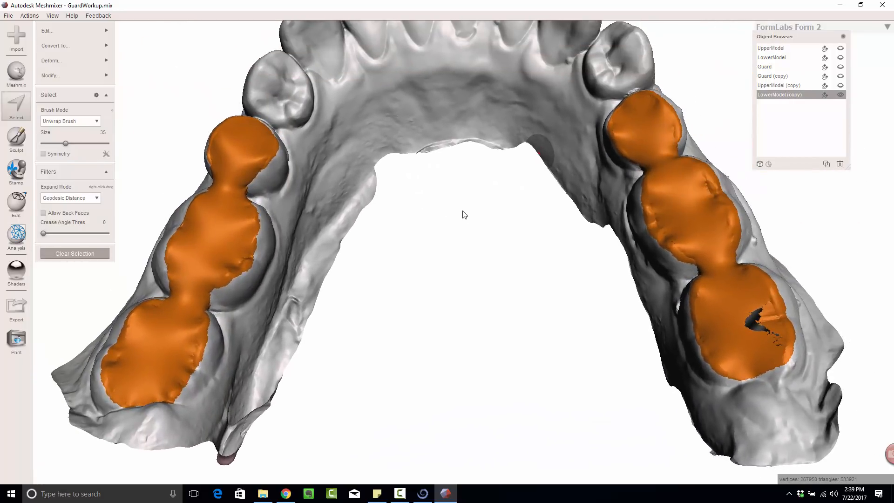
{"action": "left_click", "coordinate": [107, 76]}
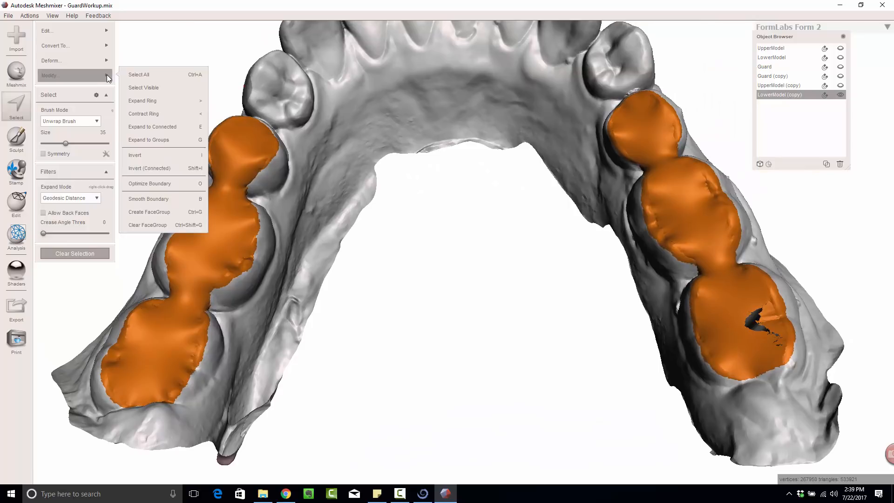
{"action": "left_click", "coordinate": [82, 30]}
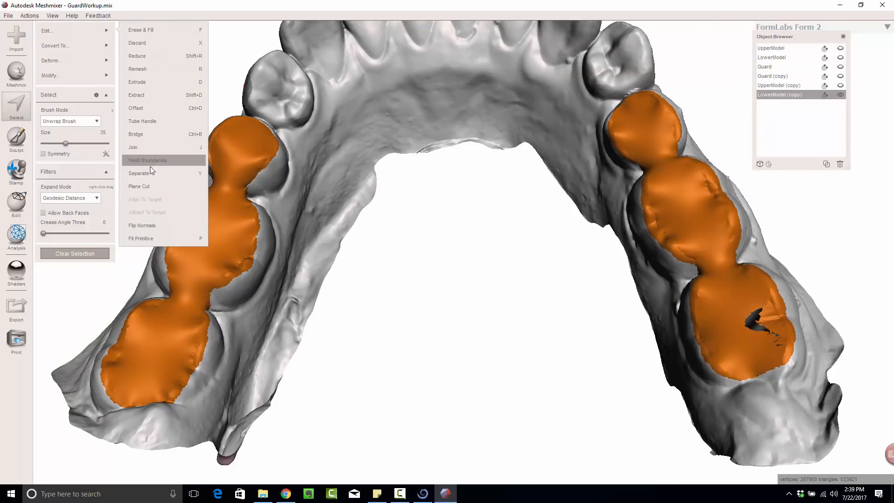
{"action": "left_click", "coordinate": [193, 179]}
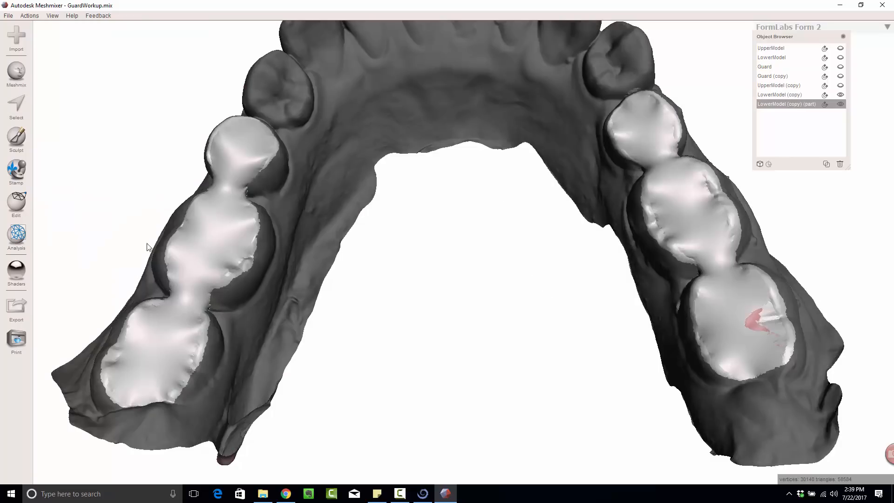
{"action": "left_click", "coordinate": [841, 94]}
Smooth the uneven areas near the edges of the separated chewing surfaces on both sides with the RobustSmooth sculpting brush.
{"action": "right_click_drag", "start_coordinate": [481, 197], "coordinate": [564, 248]}
{"action": "scroll", "coordinate": [544, 232], "scroll_direction": "up", "scroll_amount": 3}
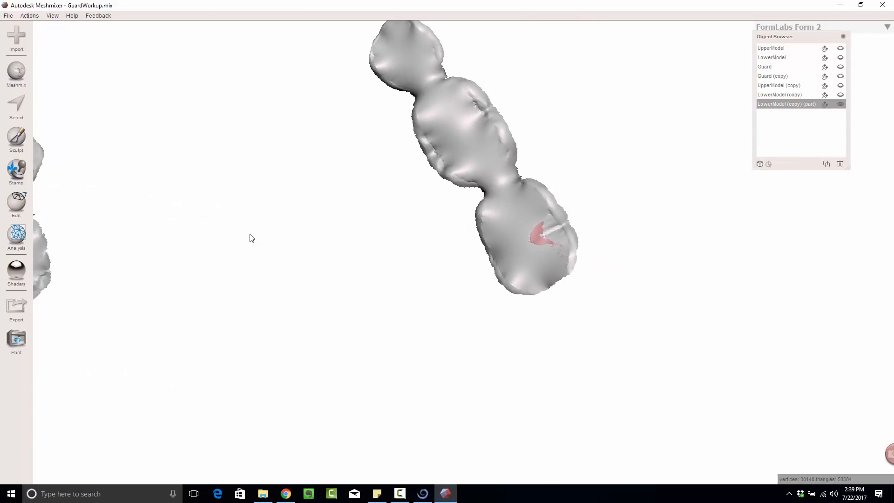
{"action": "left_click", "coordinate": [18, 138]}
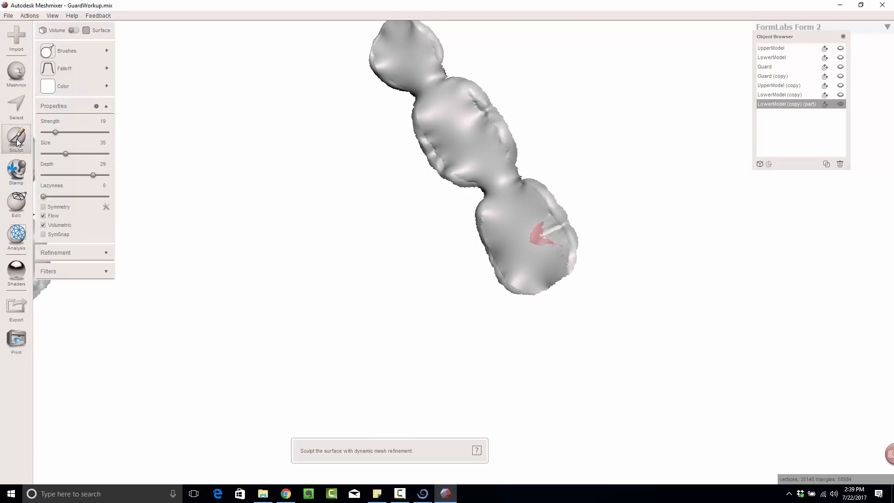
{"action": "mouse_move", "coordinate": [43, 64]}
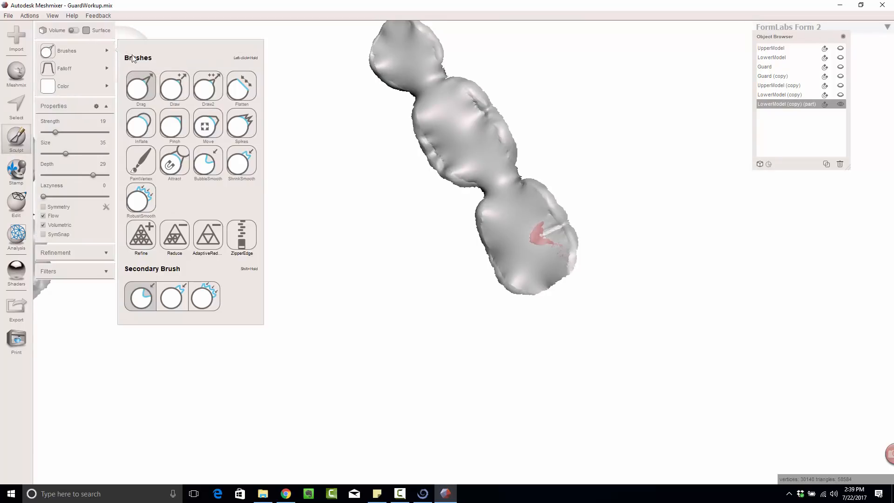
{"action": "left_click", "coordinate": [144, 205]}
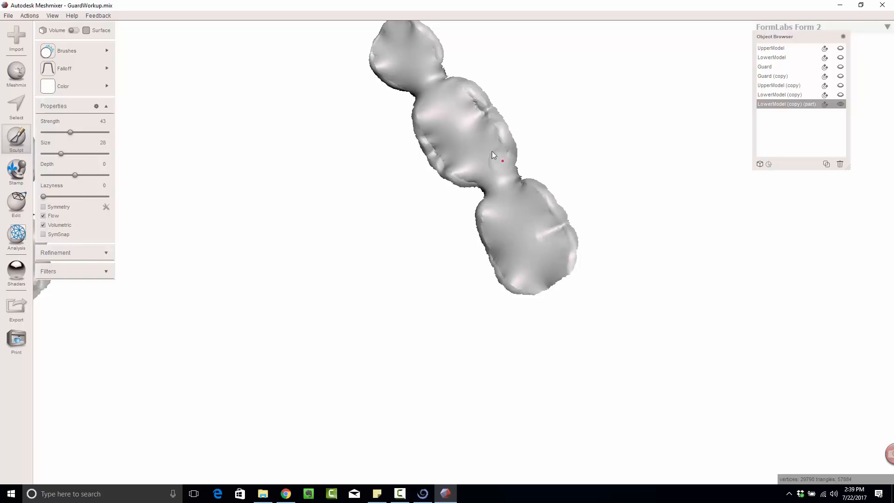
{"action": "left_click_drag", "start_coordinate": [435, 142], "coordinate": [439, 158]}
{"action": "mouse_move", "coordinate": [465, 198]}
{"action": "middle_mouse_down"}
{"action": "mouse_move", "coordinate": [467, 182]}
{"action": "mouse_move", "coordinate": [453, 228]}
{"action": "middle_mouse_up"}
{"action": "right_click_drag", "start_coordinate": [454, 229], "coordinate": [541, 263]}
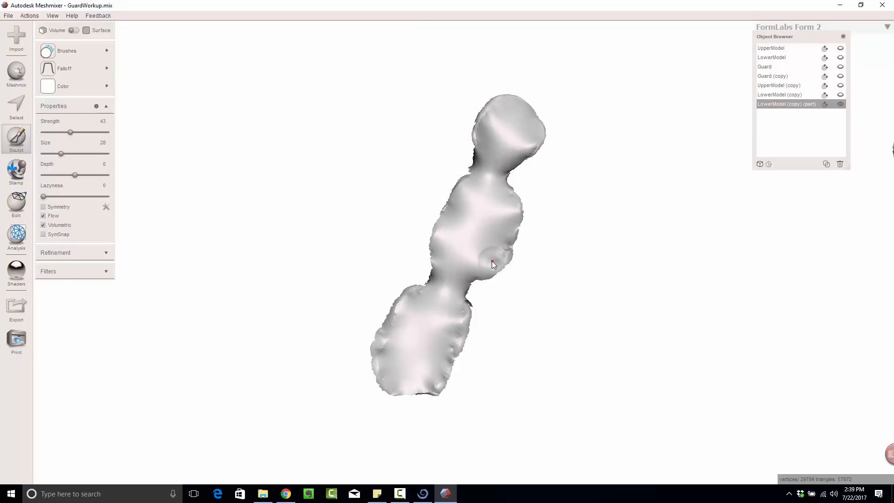
{"action": "left_click_drag", "start_coordinate": [504, 245], "coordinate": [513, 212]}
{"action": "mouse_move", "coordinate": [661, 235]}
{"action": "right_mouse_down"}
{"action": "mouse_move", "coordinate": [522, 215]}
{"action": "mouse_move", "coordinate": [559, 225]}
{"action": "mouse_move", "coordinate": [589, 219]}
{"action": "right_mouse_up"}
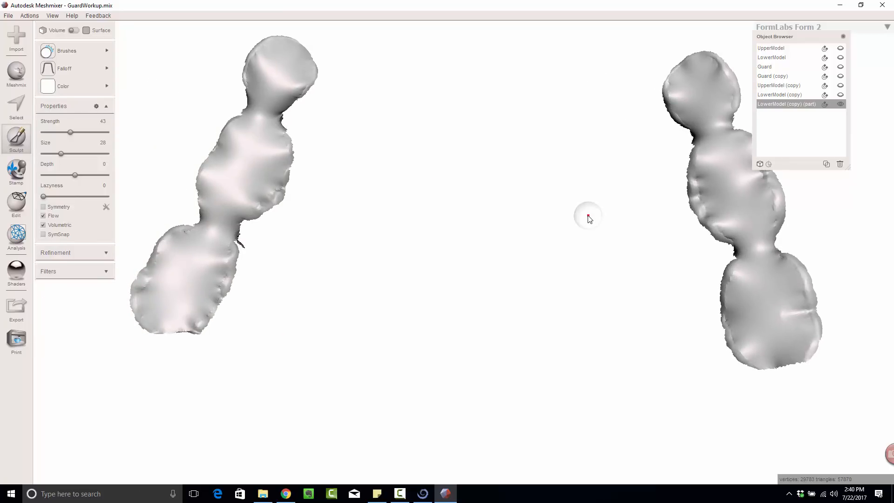
{"action": "mouse_move", "coordinate": [51, 86]}
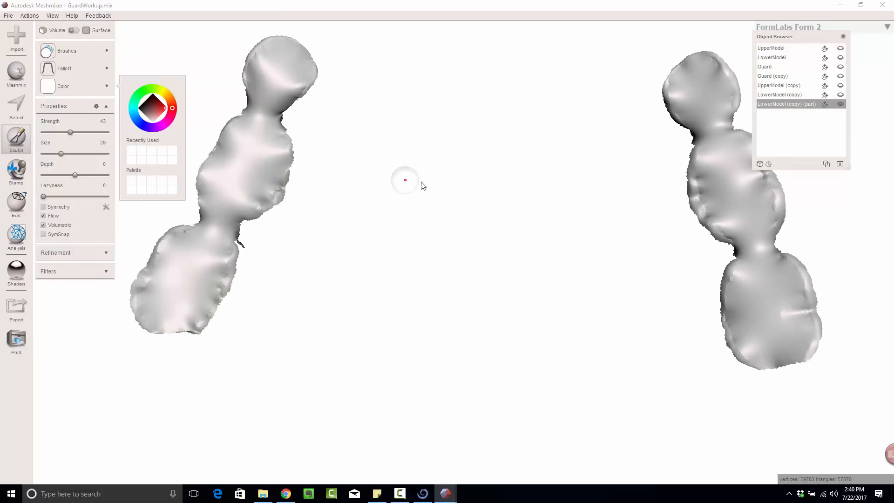
{"action": "key", "text": "Escape"}
Show LowerModel (copy) again and make it the active object.
{"action": "mouse_move", "coordinate": [458, 190]}
{"action": "middle_mouse_down"}
{"action": "mouse_move", "coordinate": [421, 222]}
{"action": "mouse_move", "coordinate": [443, 232]}
{"action": "middle_mouse_up"}
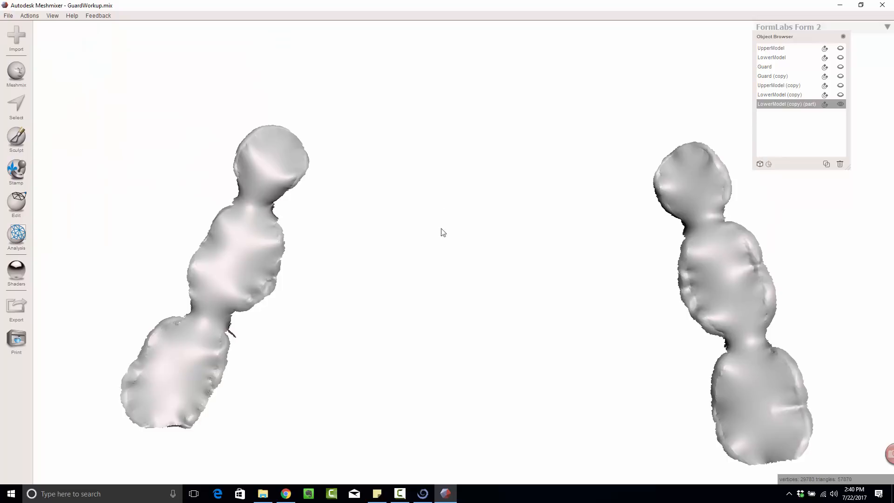
{"action": "mouse_move", "coordinate": [443, 232]}
{"action": "right_mouse_down"}
{"action": "mouse_move", "coordinate": [413, 201]}
{"action": "mouse_move", "coordinate": [447, 231]}
{"action": "mouse_move", "coordinate": [459, 228]}
{"action": "right_mouse_up"}
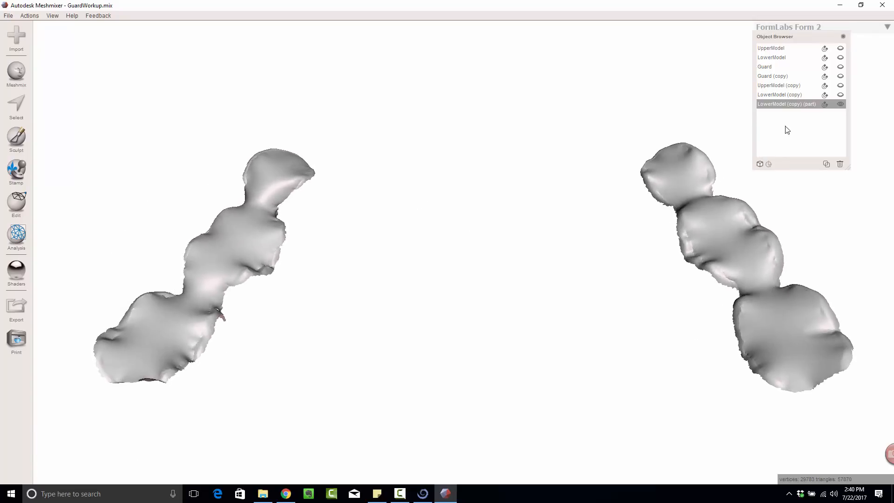
{"action": "left_click", "coordinate": [839, 99], "text": "shift"}
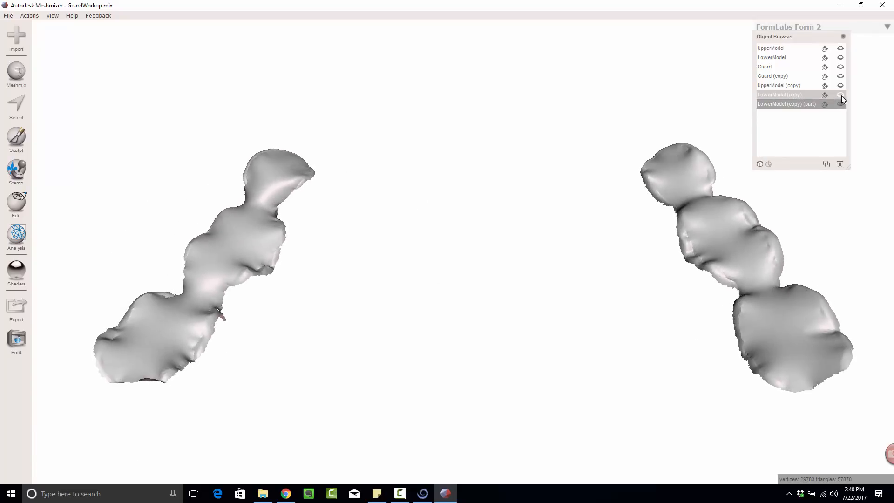
{"action": "left_click", "coordinate": [841, 95]}
{"action": "right_click_drag", "start_coordinate": [579, 174], "coordinate": [452, 256]}
{"action": "left_click", "coordinate": [482, 257]}
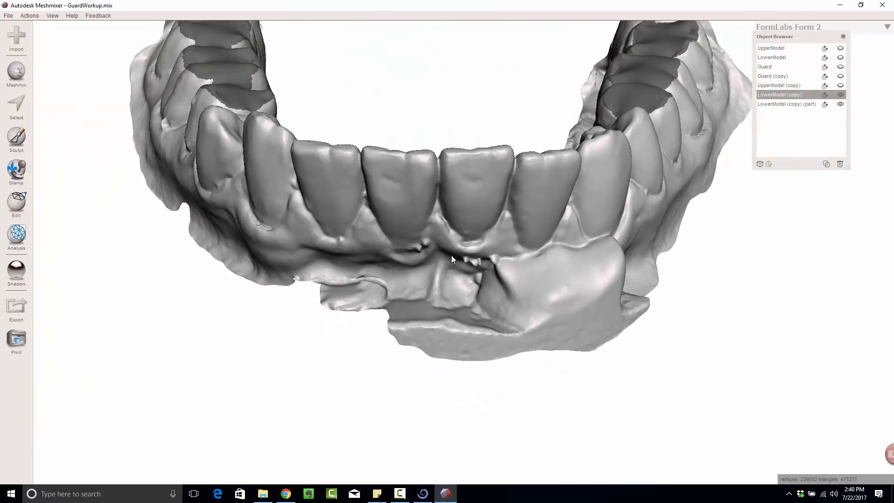
Show Guard (copy) briefly to examine how it sits over the lower front teeth, and hide it again.
{"action": "left_click", "coordinate": [841, 75]}
{"action": "right_click_drag", "start_coordinate": [672, 192], "coordinate": [563, 144]}
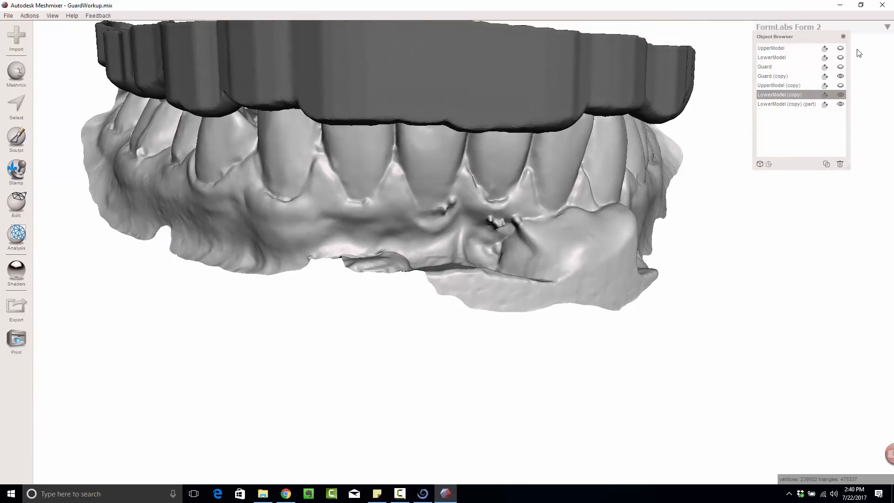
{"action": "left_click", "coordinate": [841, 75]}
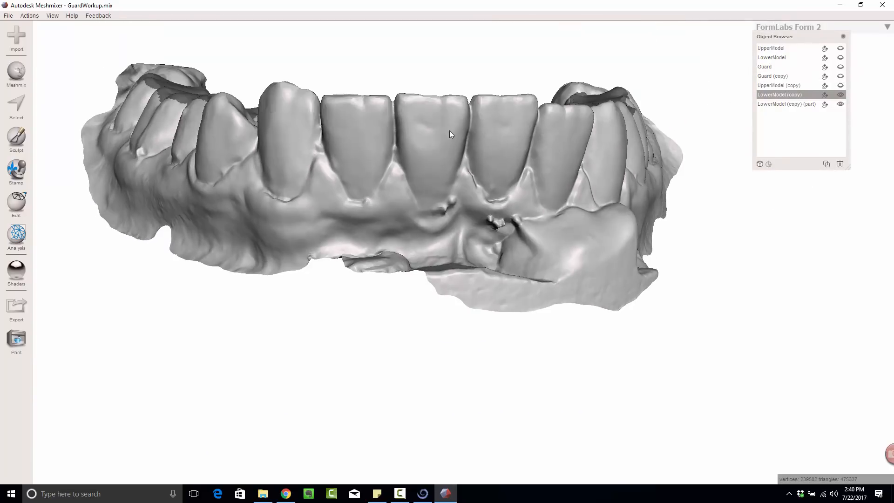
Select the biting edges of the six lower front teeth, canine to canine, with the Unwrap Brush at size 25.
{"action": "right_click_drag", "start_coordinate": [449, 130], "coordinate": [475, 215]}
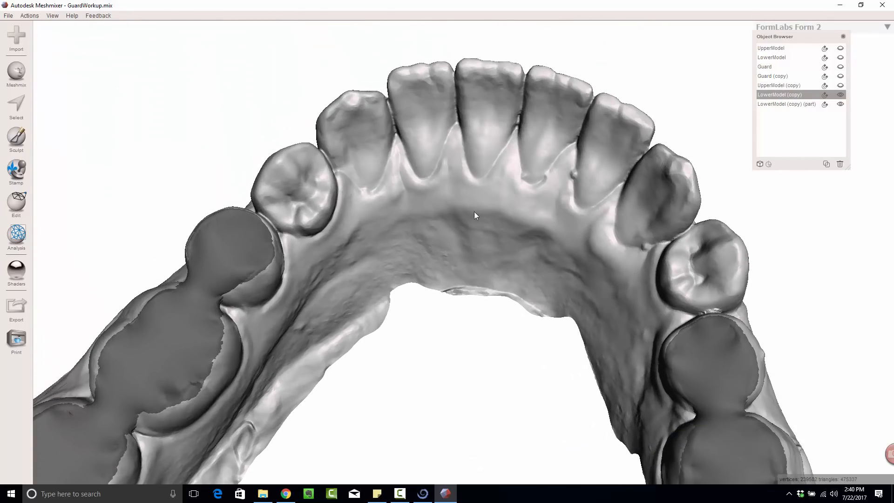
{"action": "left_click", "coordinate": [18, 102]}
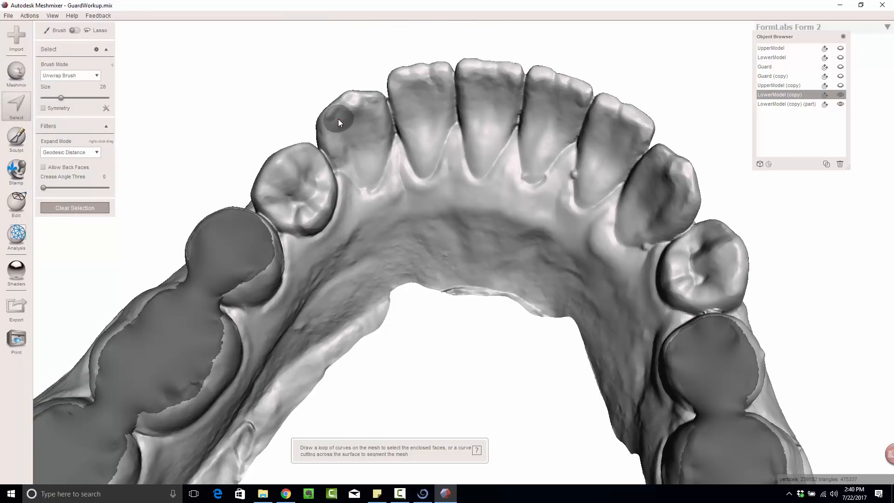
{"action": "key", "text": "bracketleft"}
{"action": "left_click", "coordinate": [332, 121]}
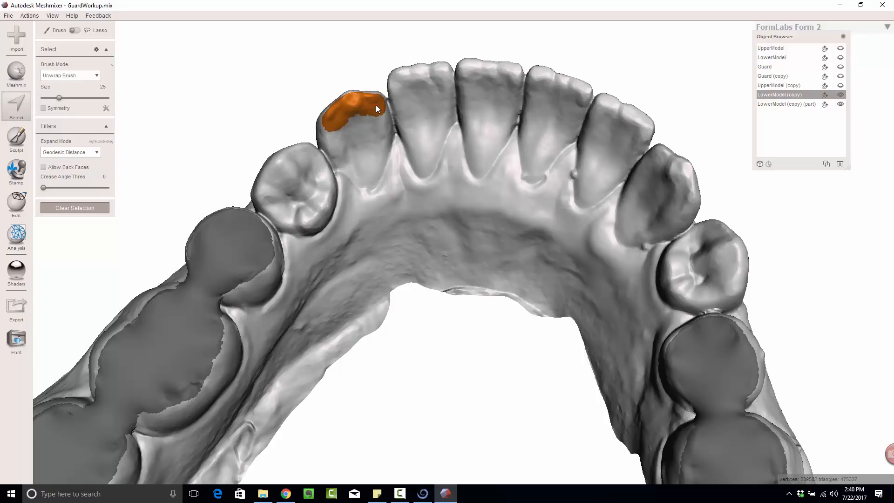
{"action": "left_click_drag", "start_coordinate": [376, 105], "coordinate": [373, 104]}
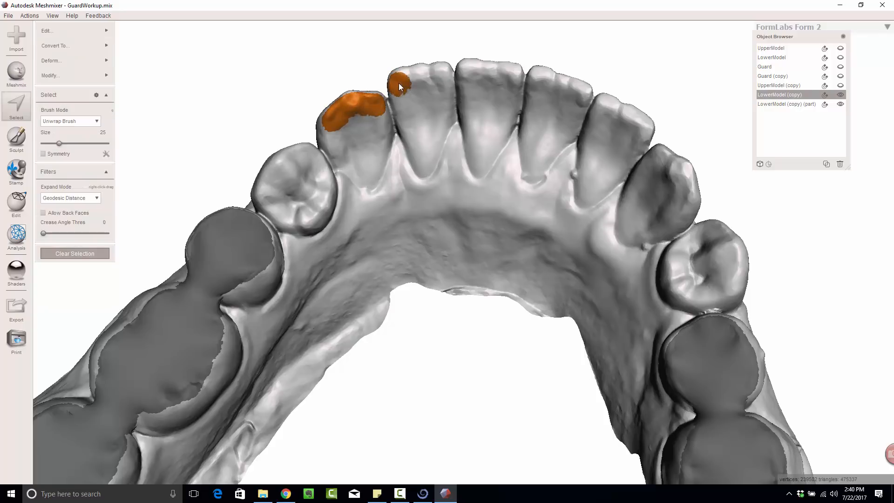
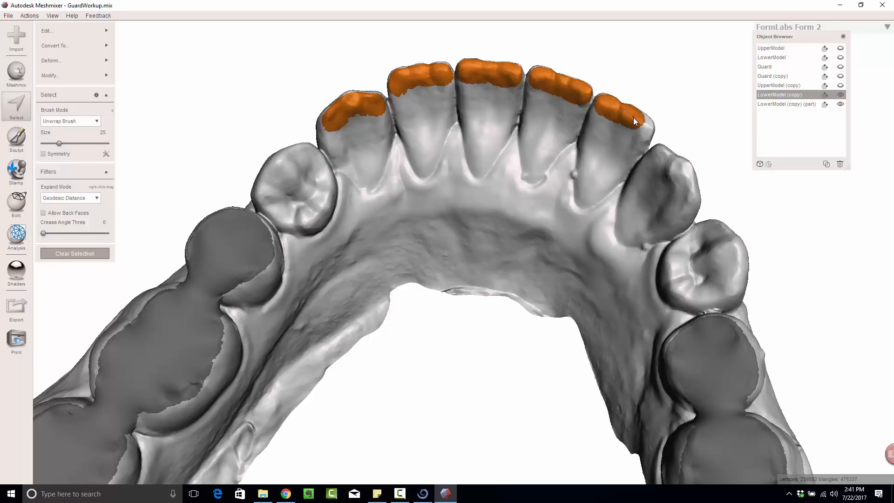
{"action": "right_click_drag", "start_coordinate": [670, 176], "coordinate": [696, 175]}
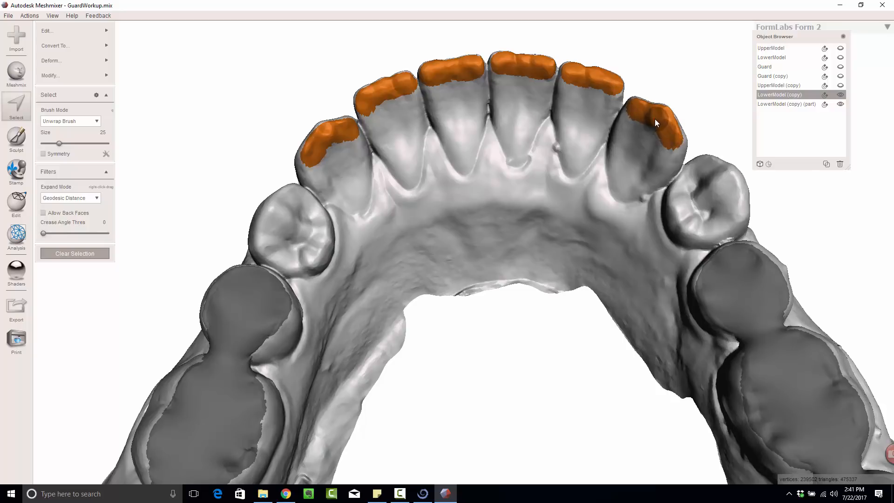
{"action": "right_click_drag", "start_coordinate": [616, 116], "coordinate": [548, 171]}
{"action": "scroll", "coordinate": [633, 228], "scroll_direction": "up", "scroll_amount": 5}
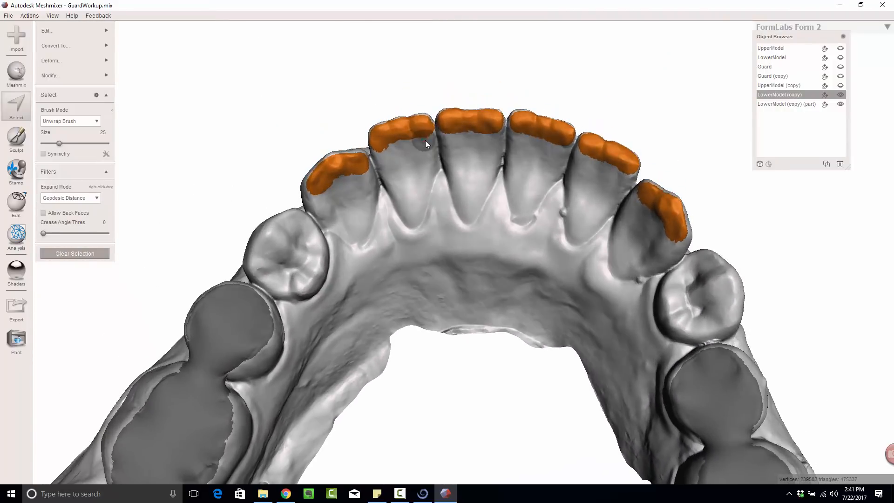
Separate the selected front biting edges into their own object and hide LowerModel (copy).
{"action": "key", "text": "y"}
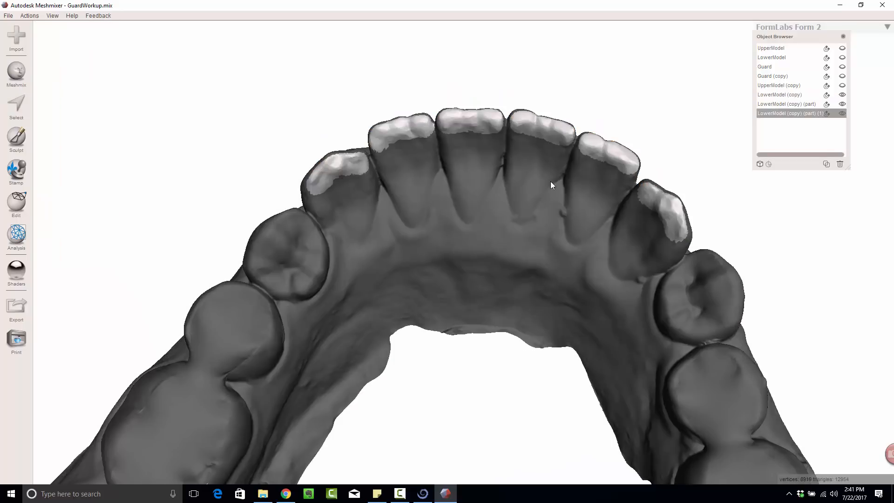
{"action": "right_click_drag", "start_coordinate": [591, 242], "coordinate": [450, 245]}
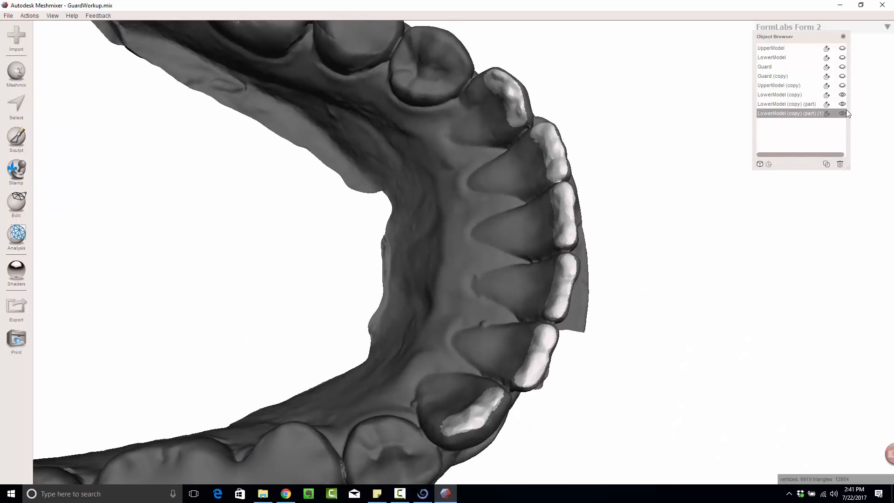
{"action": "left_click", "coordinate": [843, 95]}
{"action": "right_click_drag", "start_coordinate": [642, 224], "coordinate": [482, 182]}
{"action": "middle_click_drag", "start_coordinate": [479, 191], "coordinate": [539, 281]}
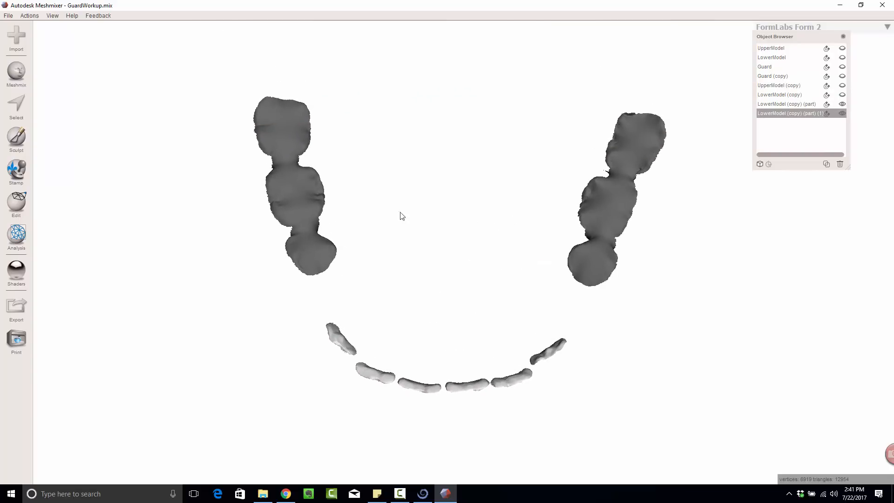
Select both LowerModel (copy) part objects and combine the chewing surfaces and front biting edges into one object.
{"action": "left_click", "coordinate": [770, 102]}
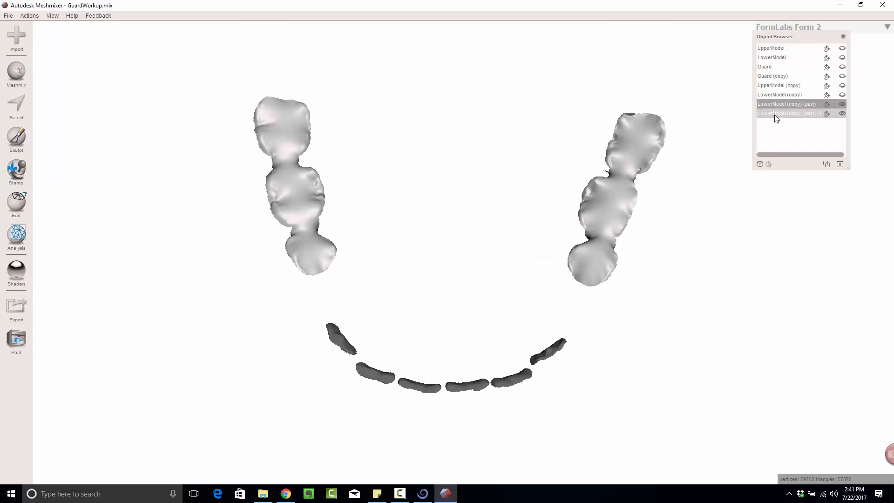
{"action": "left_click", "coordinate": [775, 115]}
{"action": "left_click", "coordinate": [777, 104]}
{"action": "left_click", "coordinate": [780, 110]}
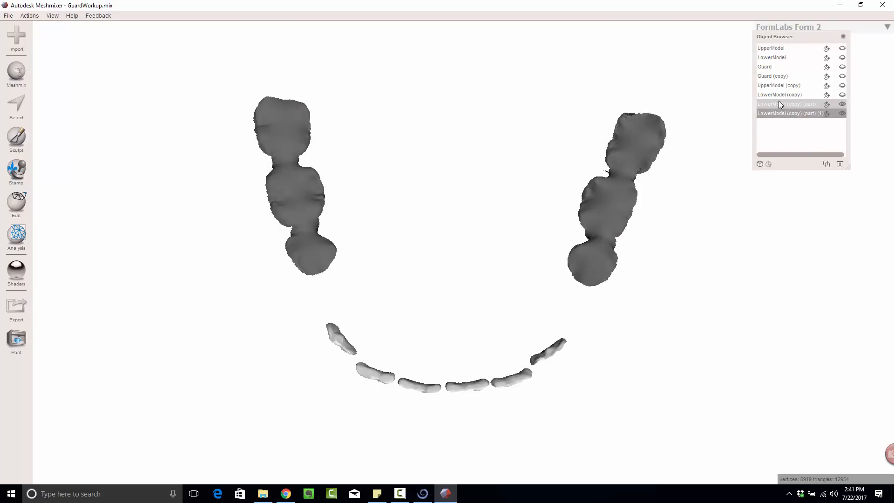
{"action": "left_click", "coordinate": [778, 101]}
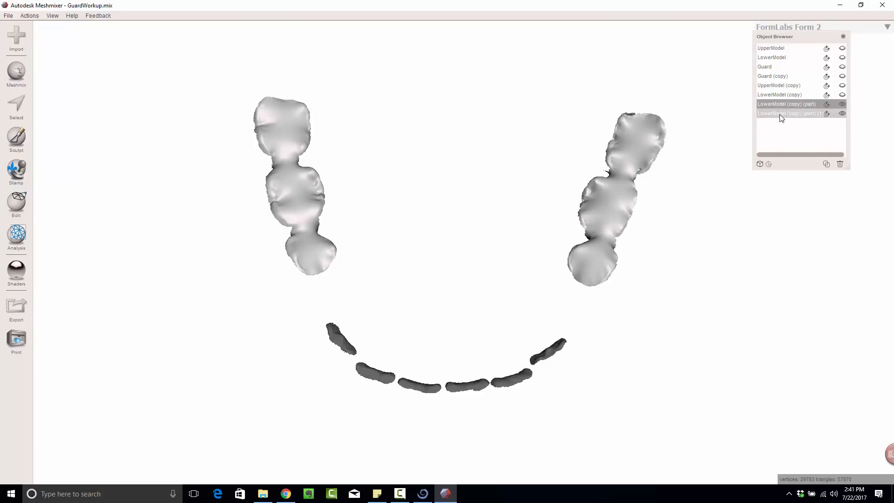
{"action": "left_click", "coordinate": [781, 115], "text": "shift"}
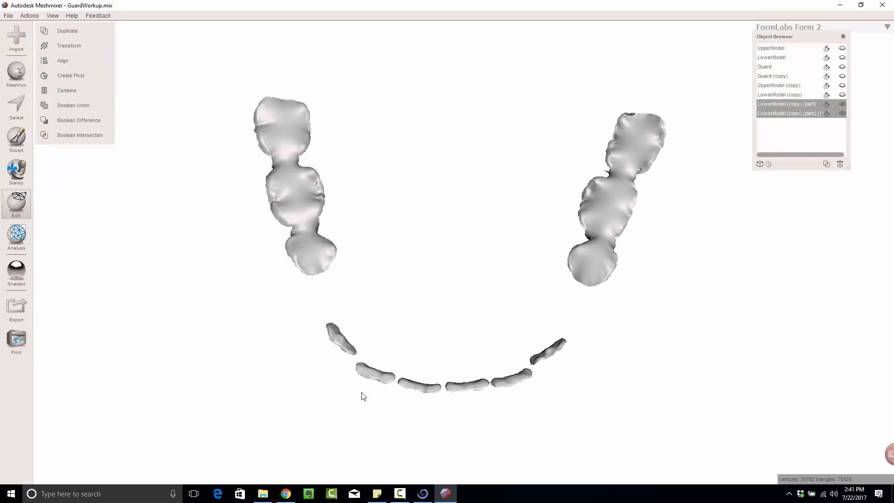
{"action": "left_click", "coordinate": [67, 90]}
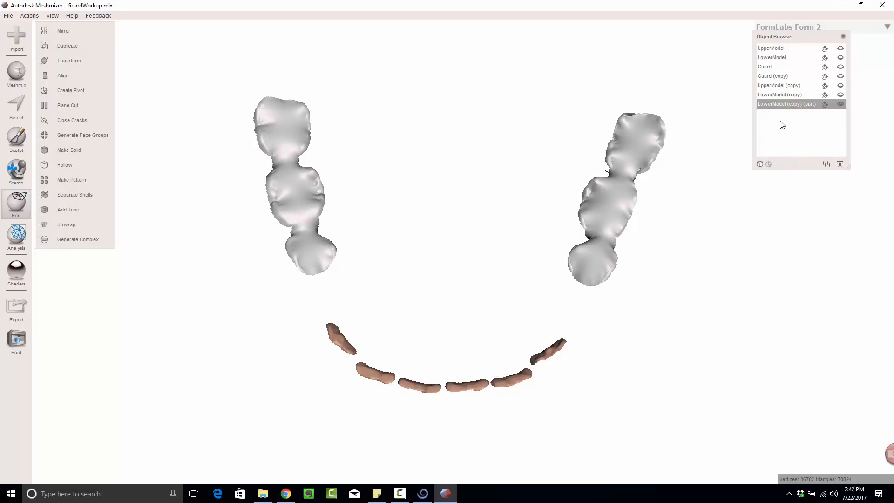
Show LowerModel (copy) with the combined surfaces hidden, examine the openings left in the teeth, and hide it again.
{"action": "left_click", "coordinate": [781, 94]}
{"action": "left_click", "coordinate": [840, 104]}
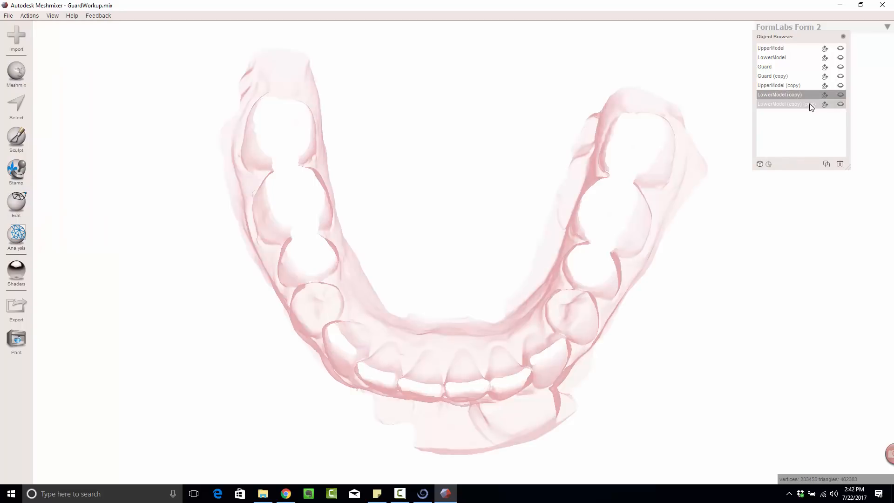
{"action": "left_click", "coordinate": [796, 89]}
{"action": "left_click", "coordinate": [797, 94]}
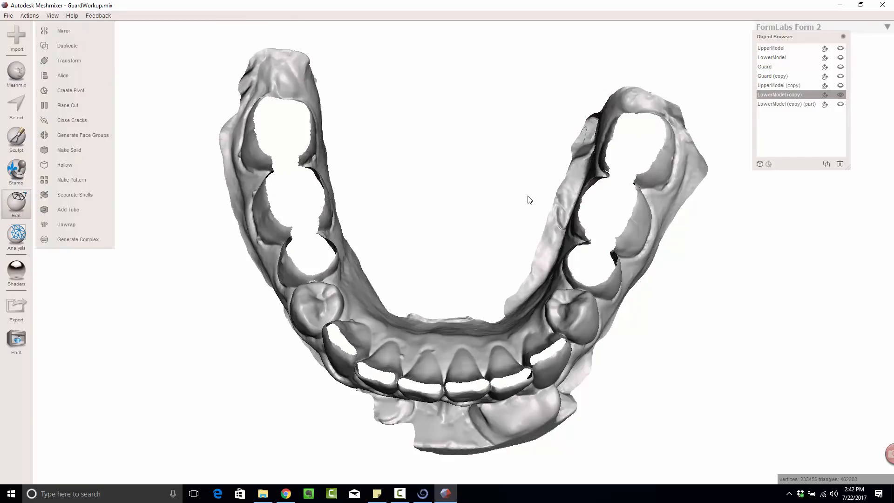
{"action": "mouse_move", "coordinate": [529, 197]}
{"action": "right_mouse_down"}
{"action": "mouse_move", "coordinate": [510, 175]}
{"action": "mouse_move", "coordinate": [574, 158]}
{"action": "mouse_move", "coordinate": [506, 233]}
{"action": "mouse_move", "coordinate": [535, 195]}
{"action": "right_mouse_up"}
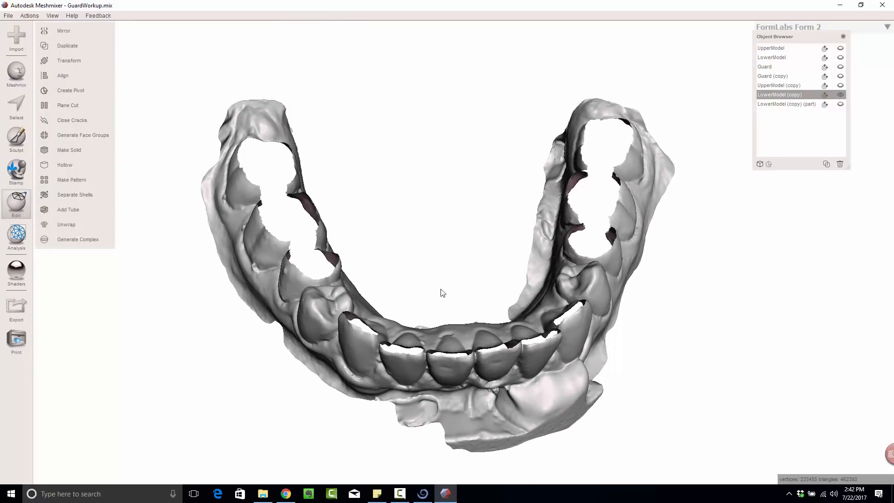
{"action": "right_click_drag", "start_coordinate": [441, 290], "coordinate": [417, 360]}
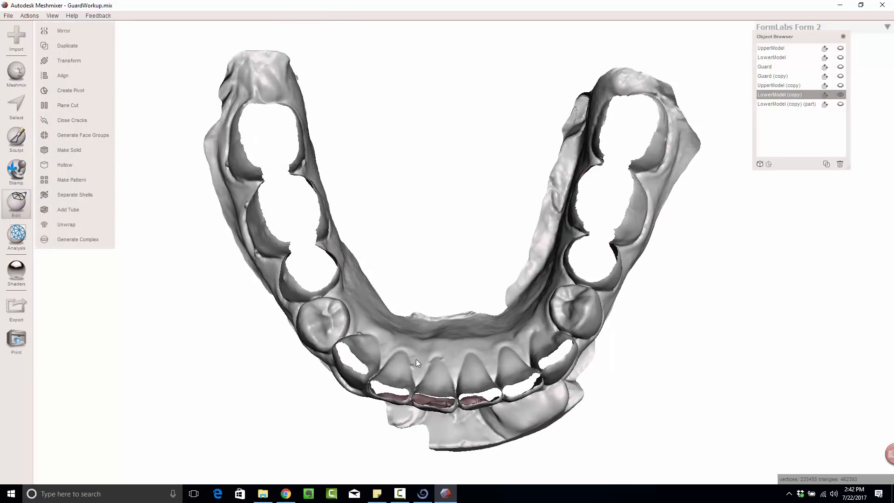
{"action": "left_click", "coordinate": [841, 95]}
{"action": "left_click", "coordinate": [841, 95]}
{"action": "right_click_drag", "start_coordinate": [522, 202], "coordinate": [525, 163]}
Make LowerModel (copy) (part) active, select its whole mesh, and clear its face groups.
{"action": "left_click", "coordinate": [782, 104]}
{"action": "right_click_drag", "start_coordinate": [613, 201], "coordinate": [521, 283]}
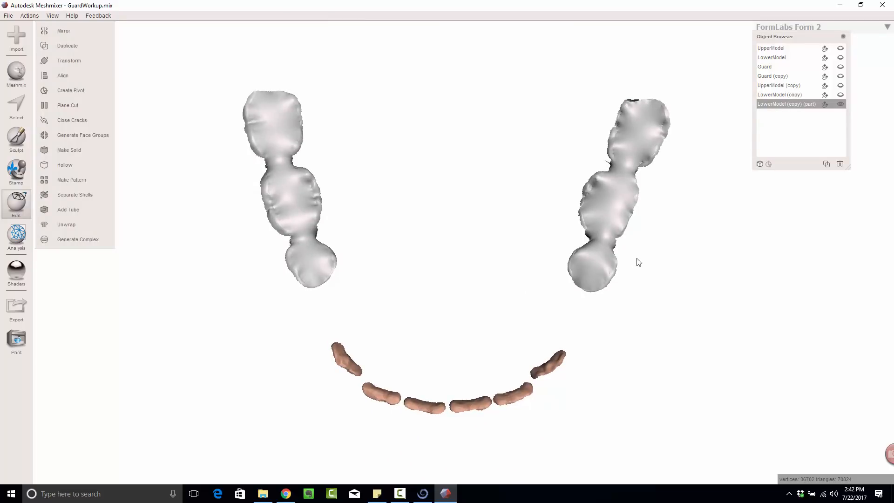
{"action": "key", "text": "s"}
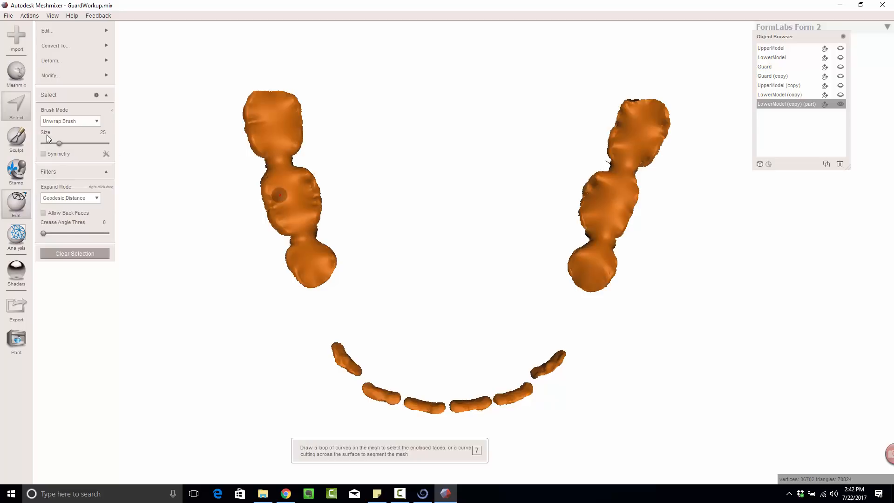
{"action": "mouse_move", "coordinate": [71, 36]}
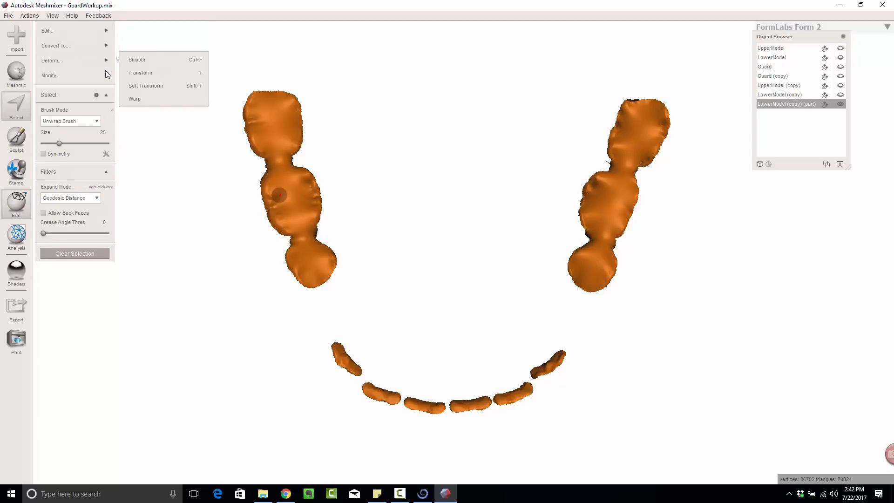
{"action": "mouse_move", "coordinate": [104, 76]}
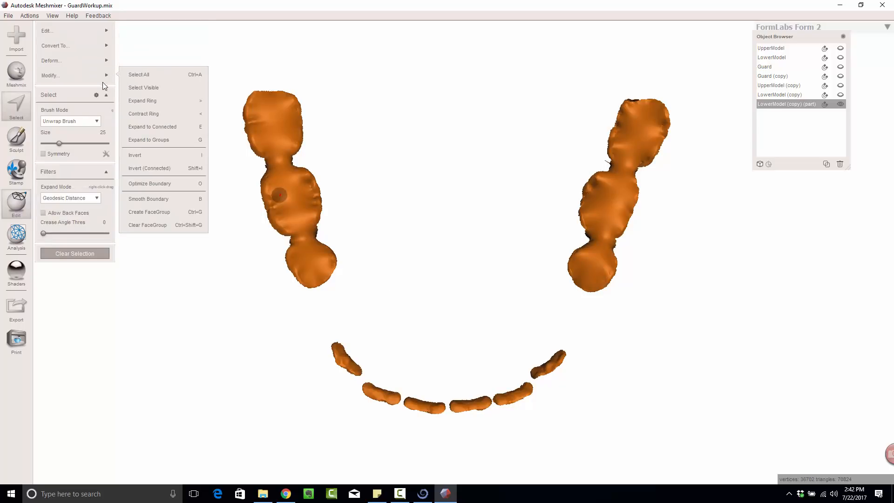
{"action": "left_click", "coordinate": [173, 225]}
{"action": "scroll", "coordinate": [428, 277], "scroll_direction": "down", "scroll_amount": 2}
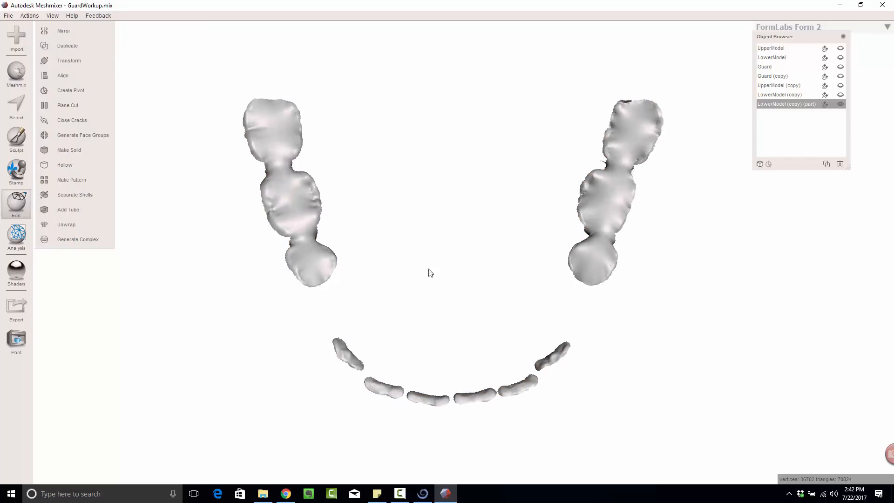
Set LowerModel (copy) (part) as the target briefly, and remove the target setting again.
{"action": "right_click_drag", "start_coordinate": [430, 283], "coordinate": [727, 341]}
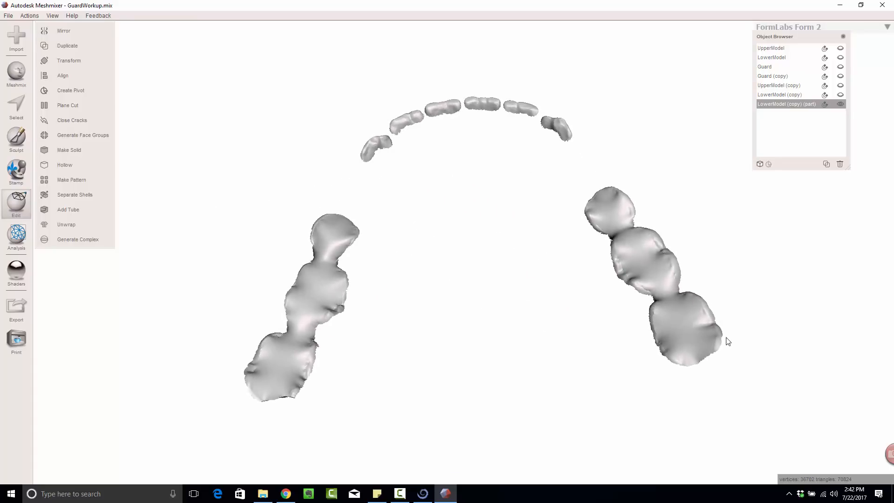
{"action": "right_click_drag", "start_coordinate": [649, 242], "coordinate": [353, 190]}
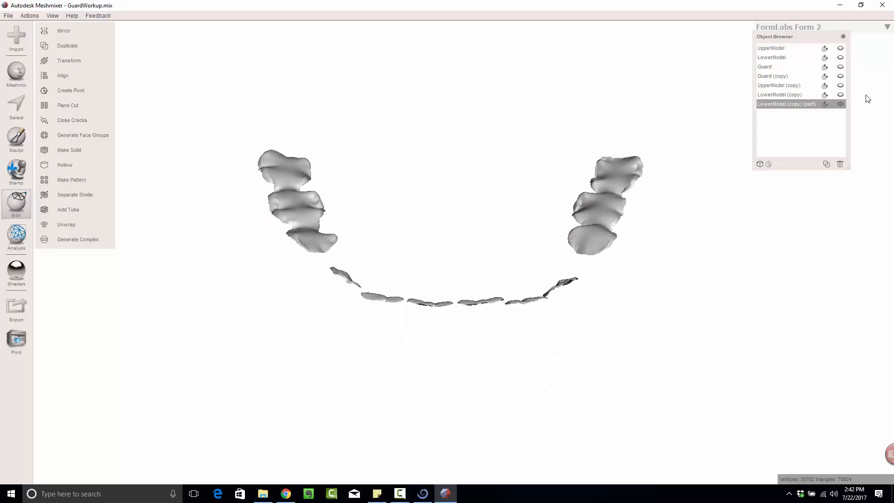
{"action": "right_click_drag", "start_coordinate": [611, 131], "coordinate": [628, 157]}
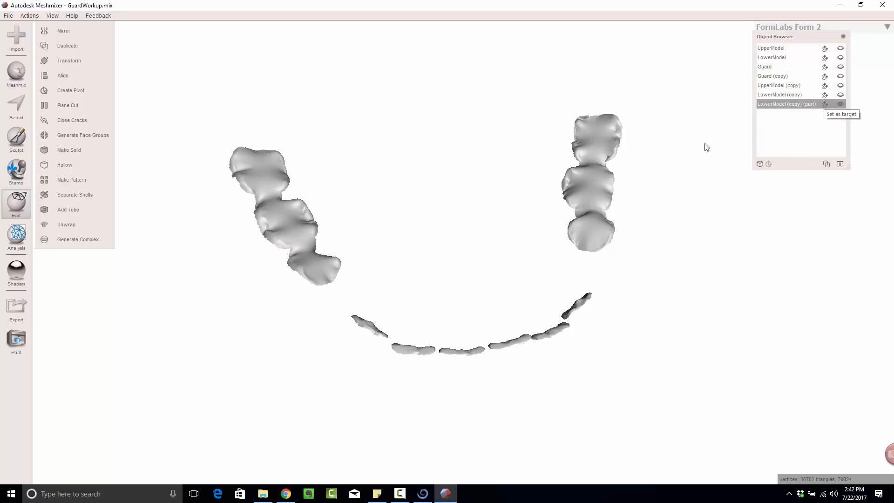
{"action": "left_click", "coordinate": [825, 105]}
{"action": "right_click_drag", "start_coordinate": [511, 180], "coordinate": [505, 237]}
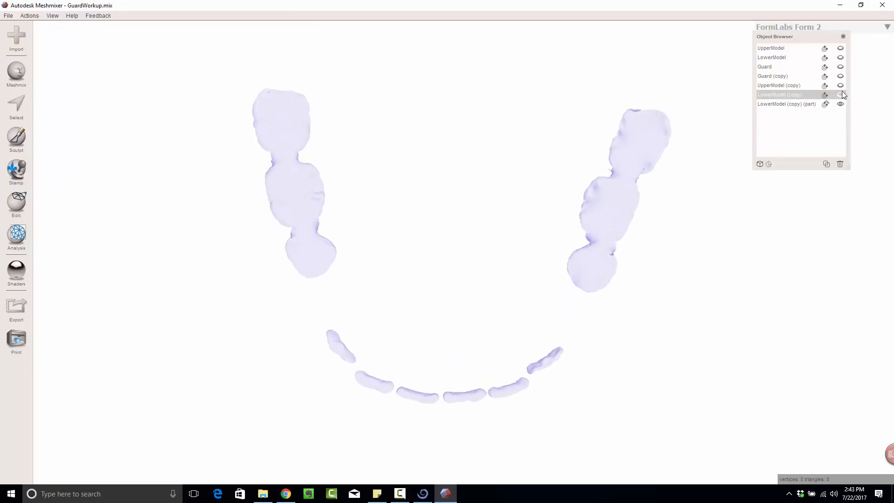
{"action": "left_click", "coordinate": [828, 114]}
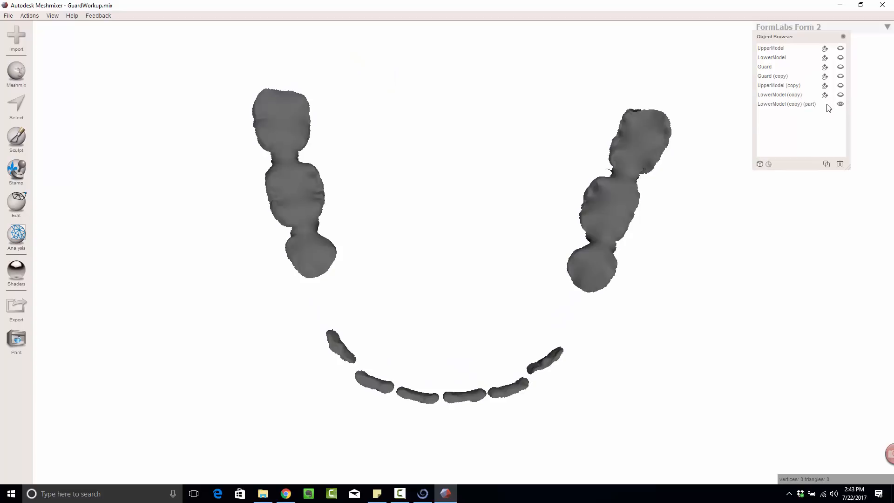
Save the GuardWorkup project.
{"action": "mouse_move", "coordinate": [487, 147]}
{"action": "right_mouse_down"}
{"action": "mouse_move", "coordinate": [486, 160]}
{"action": "mouse_move", "coordinate": [484, 150]}
{"action": "right_mouse_up"}
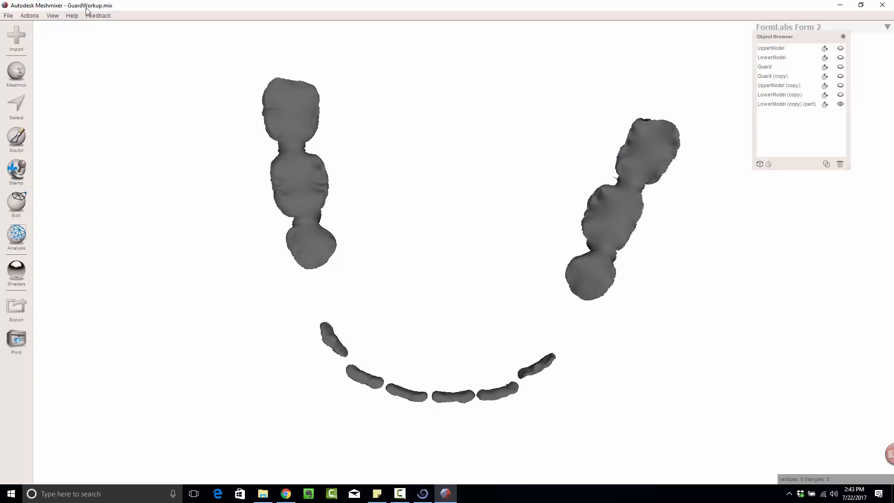
{"action": "left_click", "coordinate": [12, 19]}
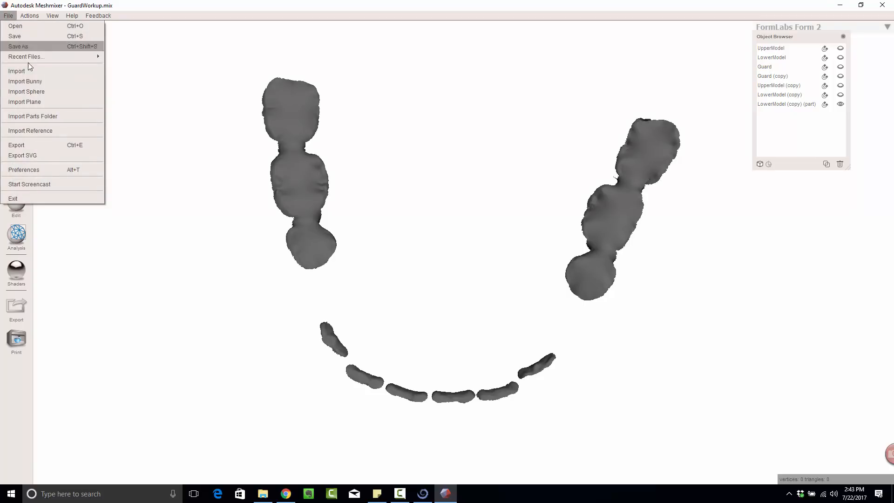
{"action": "left_click", "coordinate": [44, 36]}
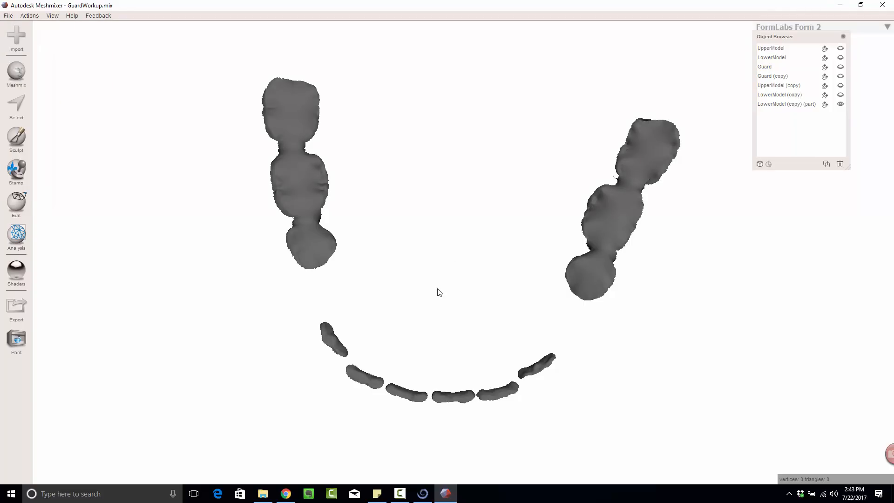
Make LowerModel (copy) (part) active and examine the profile of its chewing surfaces and biting edges from the side.
{"action": "right_click_drag", "start_coordinate": [437, 292], "coordinate": [579, 237]}
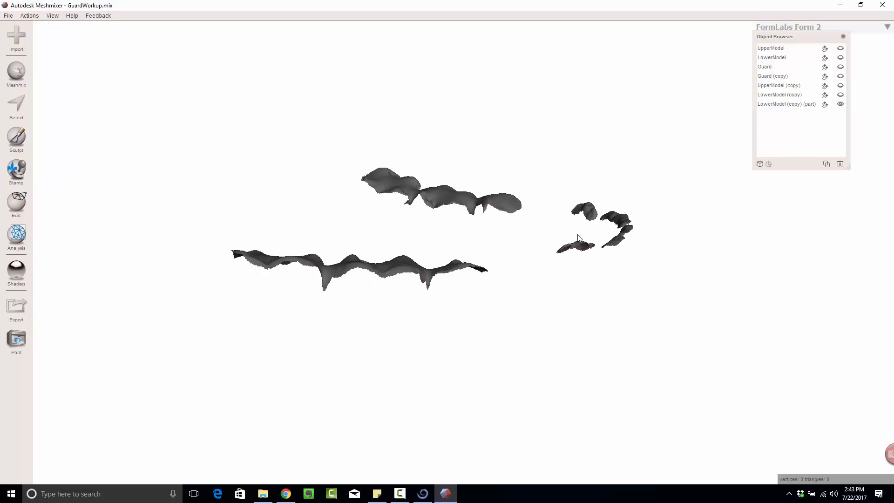
{"action": "left_click", "coordinate": [796, 104]}
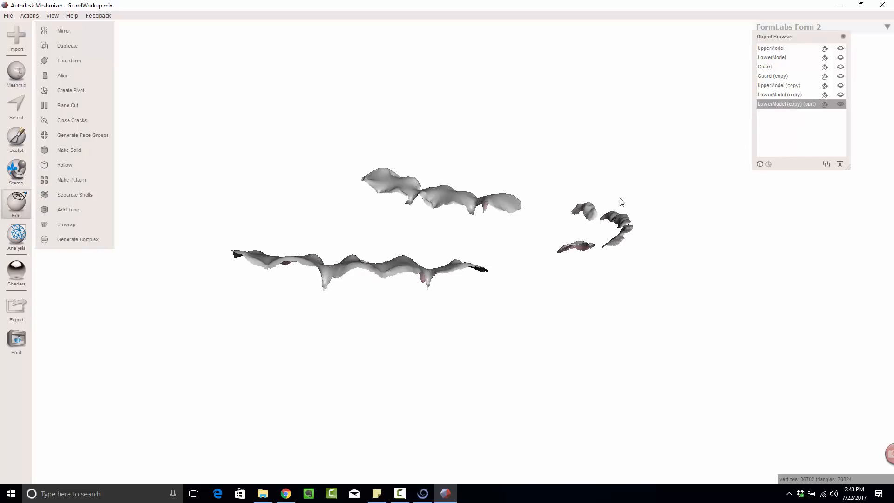
{"action": "right_click_drag", "start_coordinate": [619, 199], "coordinate": [615, 181]}
{"action": "right_click_drag", "start_coordinate": [391, 233], "coordinate": [343, 239]}
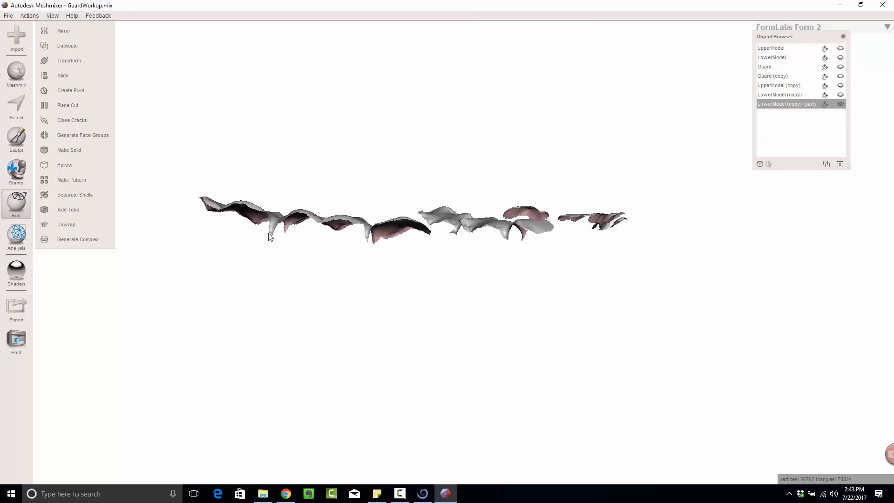
{"action": "right_click_drag", "start_coordinate": [269, 237], "coordinate": [177, 262]}
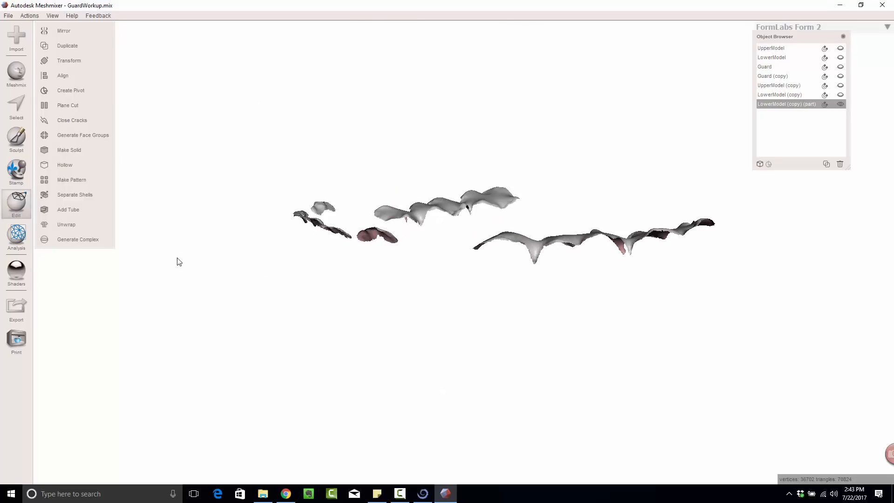
{"action": "right_click_drag", "start_coordinate": [506, 245], "coordinate": [411, 268]}
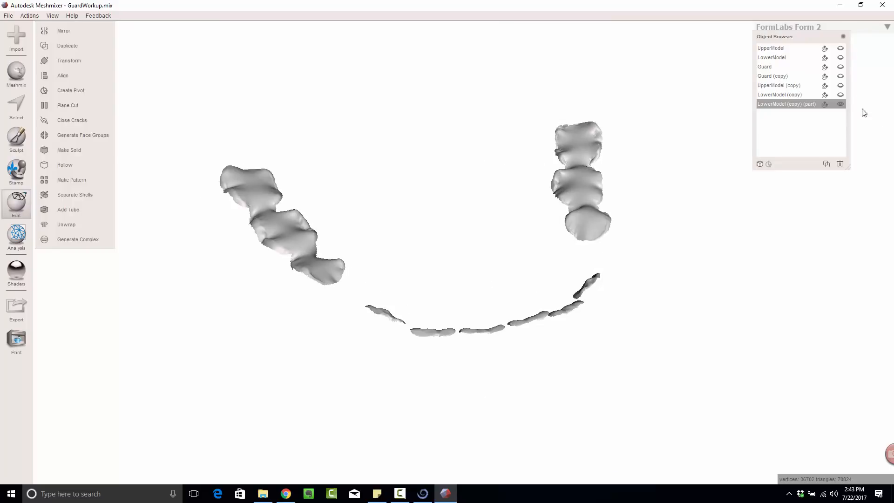
Show Guard (copy), set LowerModel (copy) (part) as the target, and make Guard (copy) the active object.
{"action": "left_click", "coordinate": [841, 77]}
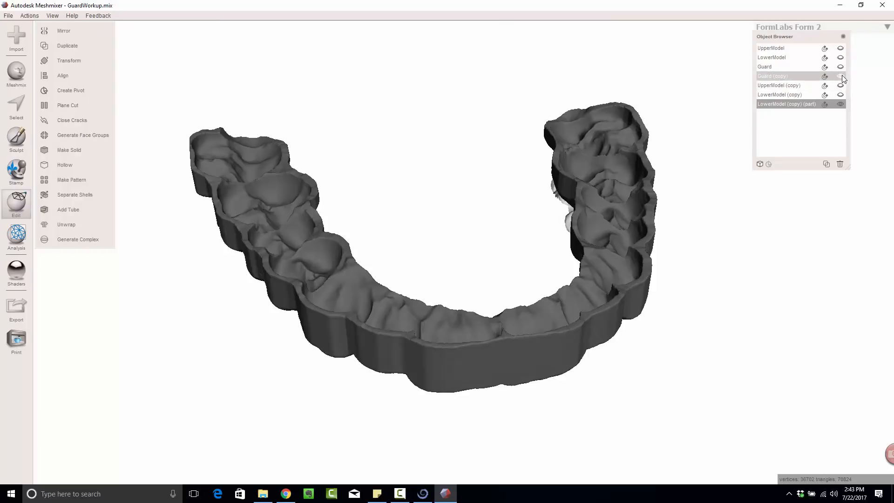
{"action": "left_click", "coordinate": [586, 267]}
{"action": "right_click_drag", "start_coordinate": [475, 289], "coordinate": [471, 143]}
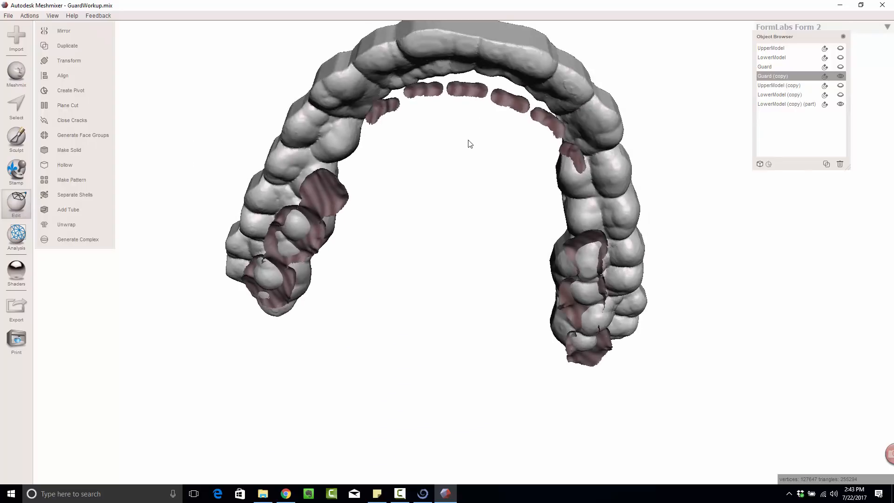
{"action": "left_click", "coordinate": [824, 107]}
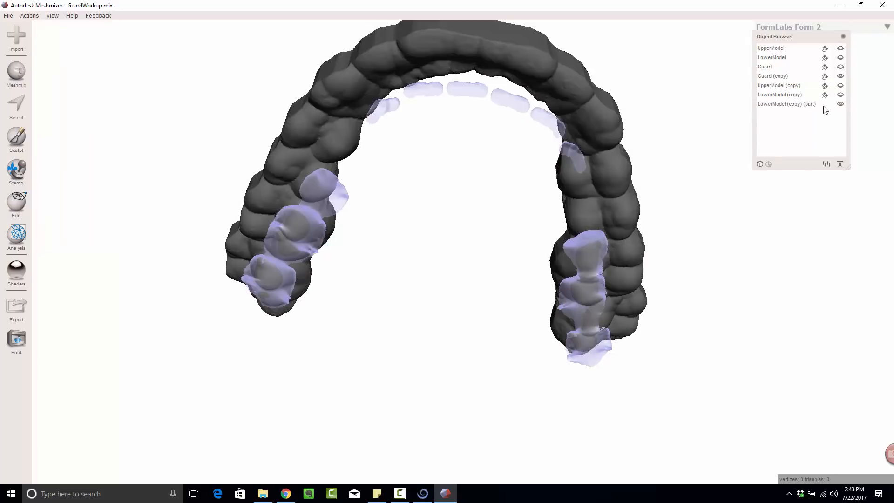
{"action": "left_click", "coordinate": [809, 77], "text": "shift"}
Start sculpting Guard (copy) with the Attract brush at a size of 35.
{"action": "right_click_drag", "start_coordinate": [680, 144], "coordinate": [407, 241]}
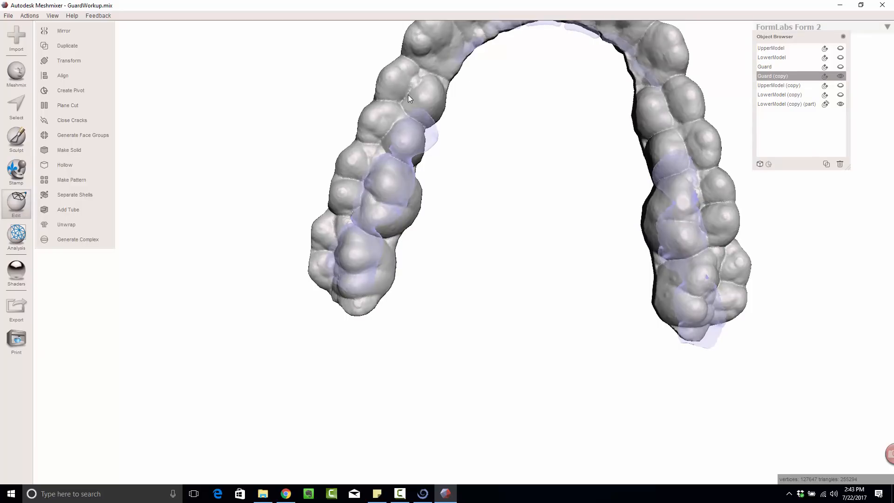
{"action": "left_click", "coordinate": [15, 145]}
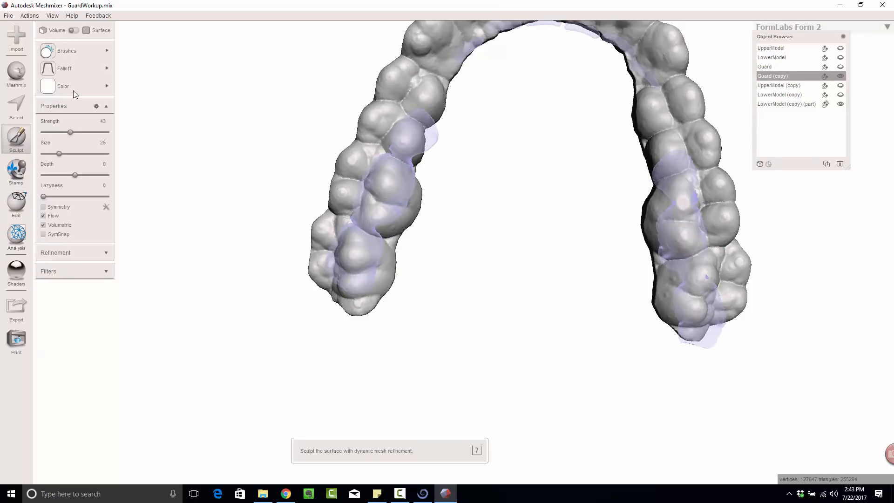
{"action": "mouse_move", "coordinate": [82, 54]}
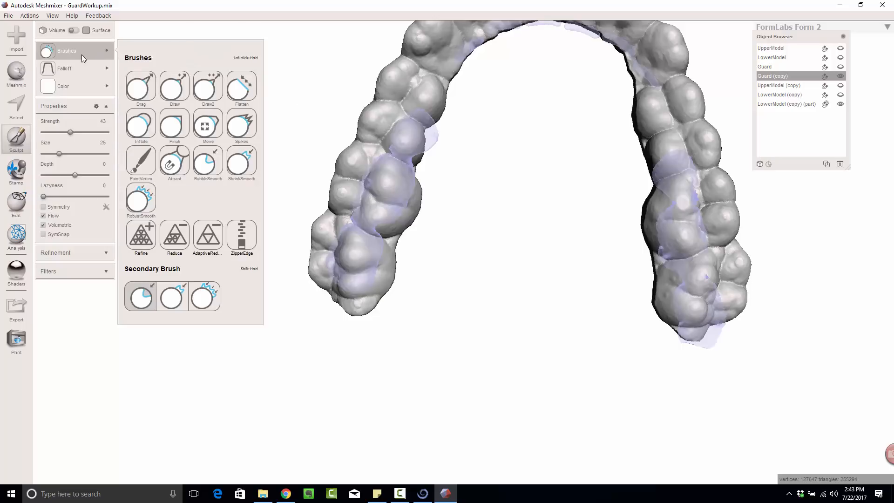
{"action": "left_click", "coordinate": [178, 167]}
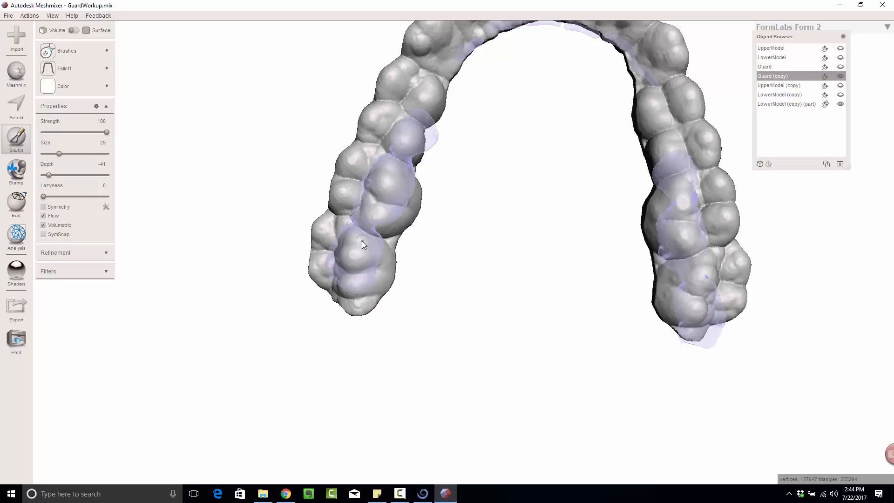
{"action": "scroll", "coordinate": [362, 242], "scroll_direction": "up", "scroll_amount": 5}
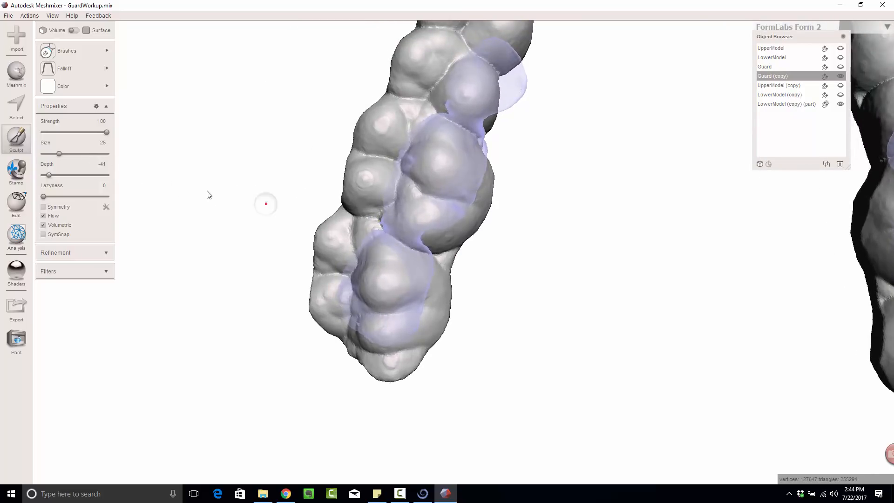
{"action": "left_click", "coordinate": [64, 153]}
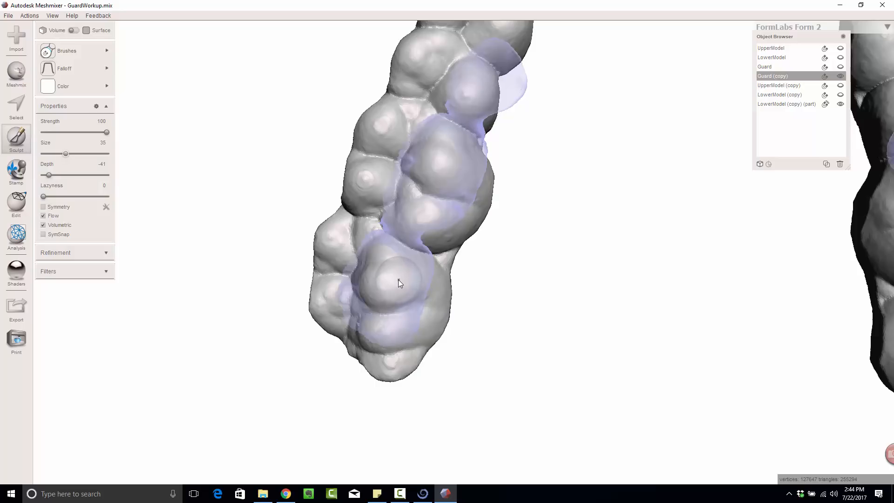
Try to pull the rearmost molar surface onto the target with volumetric Attract strokes, check the guard's underside, and undo the strokes.
{"action": "right_click_drag", "start_coordinate": [397, 281], "coordinate": [387, 246]}
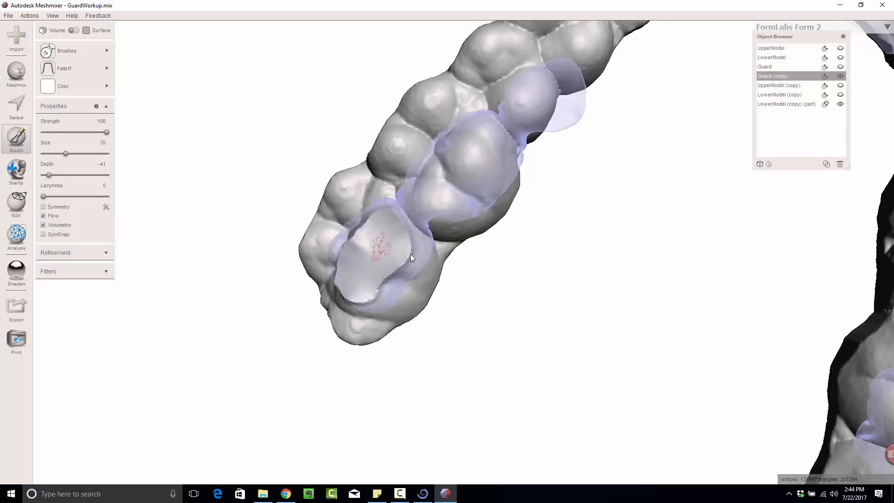
{"action": "right_click_drag", "start_coordinate": [367, 257], "coordinate": [398, 444]}
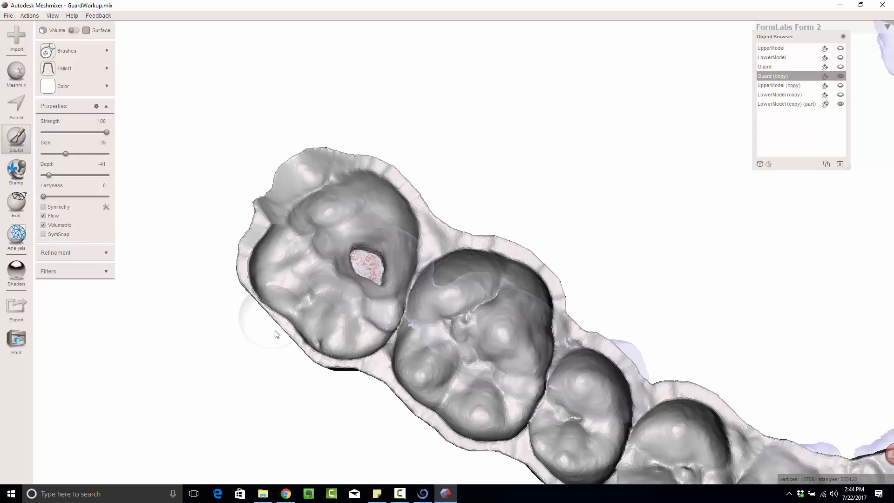
{"action": "right_click_drag", "start_coordinate": [422, 379], "coordinate": [477, 122]}
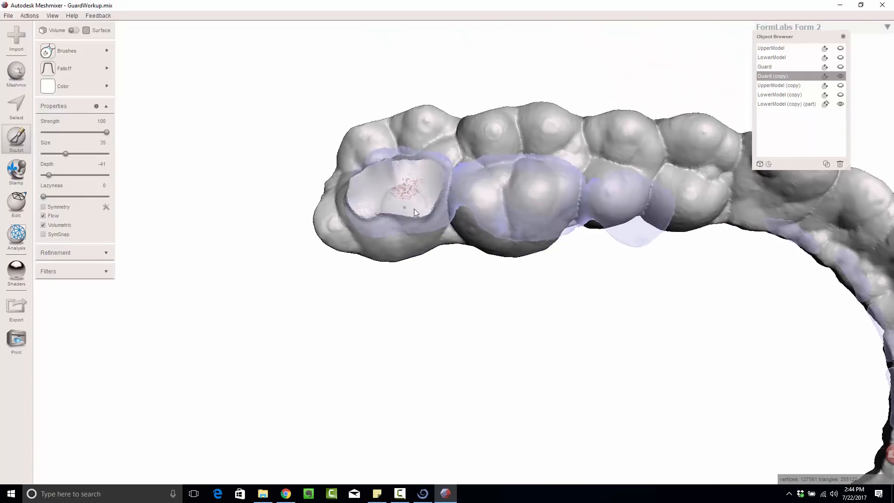
{"action": "key", "text": "ctrl+z"}
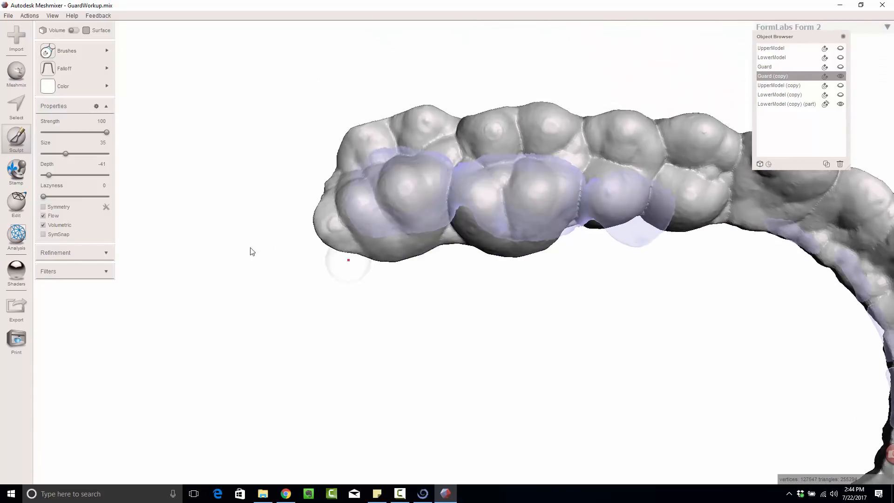
Turn off Volumetric and attract the guard's molar and premolar biting surfaces on one side to the target, blending the adjoining outer slopes.
{"action": "left_click", "coordinate": [43, 225]}
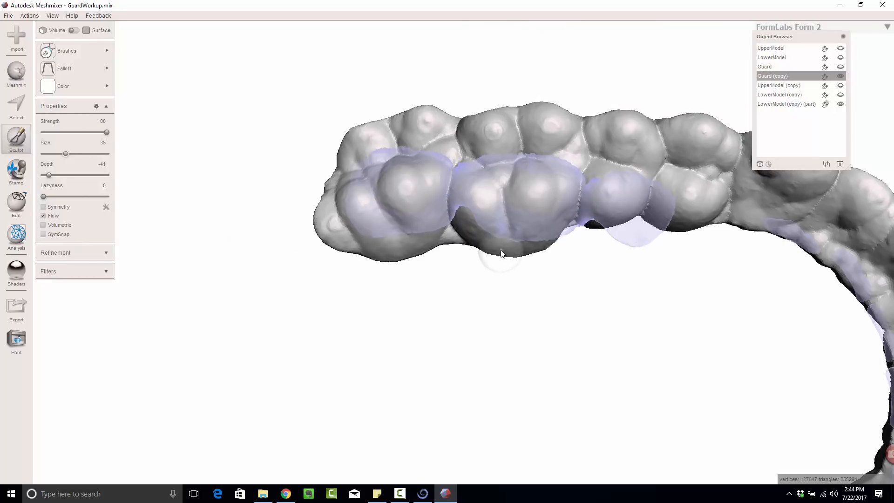
{"action": "mouse_move", "coordinate": [501, 253]}
{"action": "right_mouse_down"}
{"action": "mouse_move", "coordinate": [489, 256]}
{"action": "mouse_move", "coordinate": [487, 282]}
{"action": "mouse_move", "coordinate": [431, 324]}
{"action": "mouse_move", "coordinate": [455, 335]}
{"action": "right_mouse_up"}
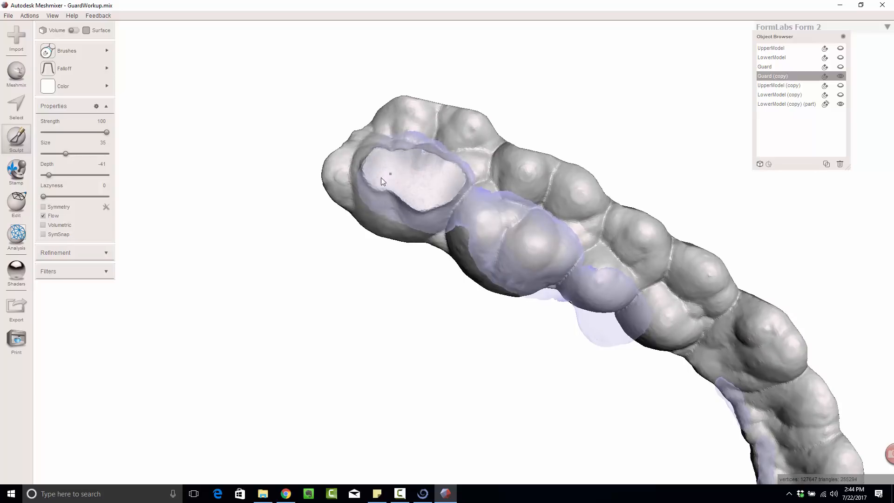
{"action": "left_click", "coordinate": [448, 206]}
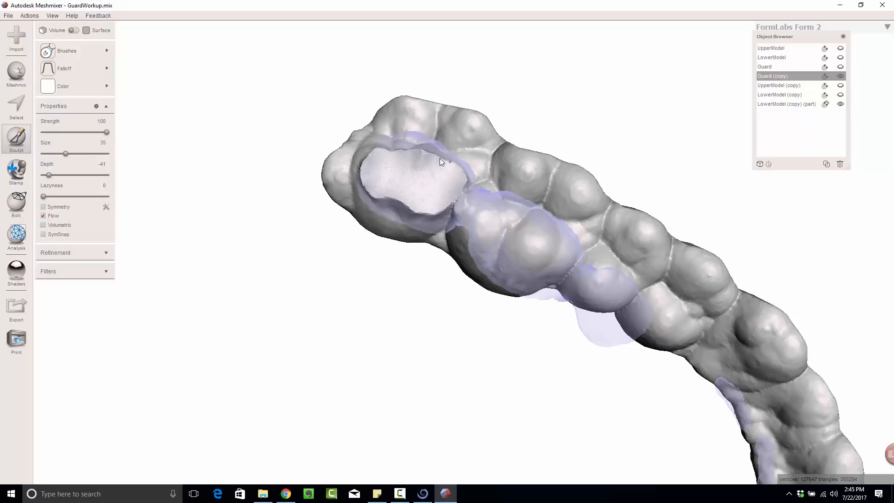
{"action": "right_click_drag", "start_coordinate": [513, 148], "coordinate": [493, 154]}
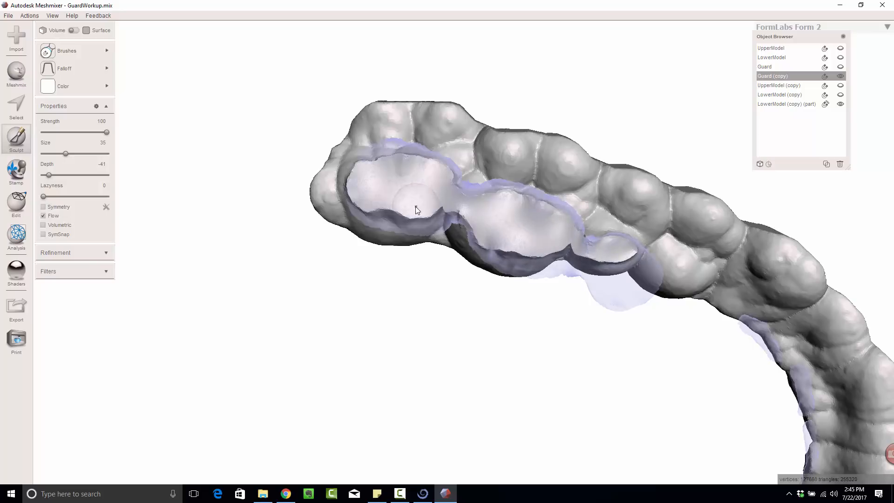
{"action": "mouse_move", "coordinate": [377, 208]}
{"action": "right_mouse_down"}
{"action": "mouse_move", "coordinate": [473, 290]}
{"action": "mouse_move", "coordinate": [484, 355]}
{"action": "mouse_move", "coordinate": [368, 341]}
{"action": "mouse_move", "coordinate": [680, 173]}
{"action": "mouse_move", "coordinate": [452, 183]}
{"action": "mouse_move", "coordinate": [445, 209]}
{"action": "mouse_move", "coordinate": [485, 76]}
{"action": "mouse_move", "coordinate": [625, 60]}
{"action": "mouse_move", "coordinate": [703, 80]}
{"action": "right_mouse_up"}
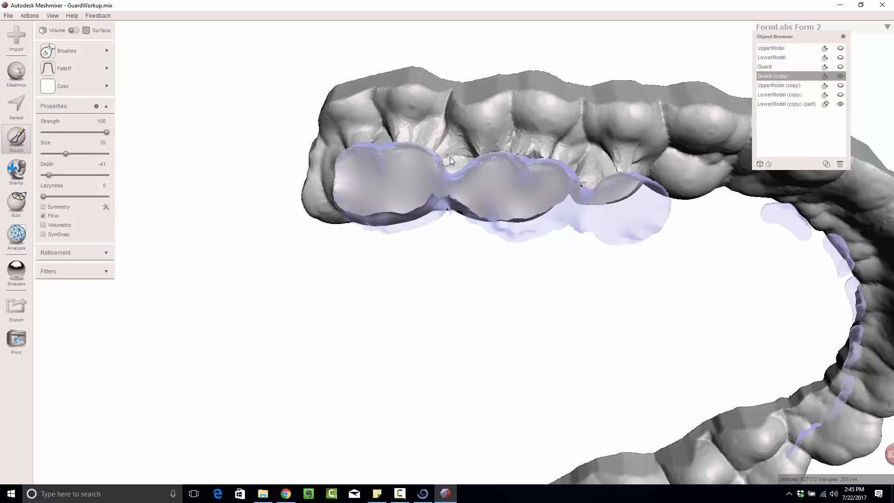
Attract the opposite side's molar and premolar biting surfaces to the target and blend the outer cusp slopes into them.
{"action": "right_click_drag", "start_coordinate": [486, 166], "coordinate": [738, 298]}
{"action": "right_click_drag", "start_coordinate": [550, 287], "coordinate": [520, 186]}
{"action": "middle_click_drag", "start_coordinate": [520, 186], "coordinate": [526, 183]}
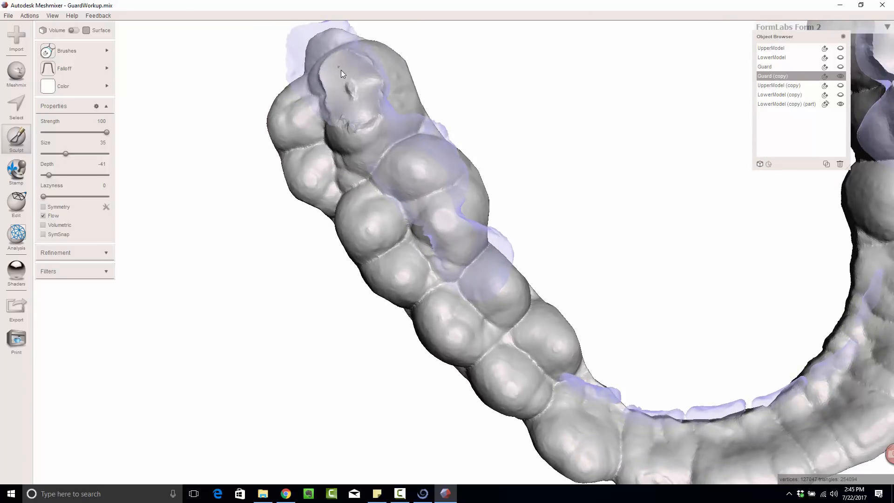
{"action": "mouse_move", "coordinate": [332, 78]}
{"action": "left_mouse_down"}
{"action": "mouse_move", "coordinate": [319, 97]}
{"action": "mouse_move", "coordinate": [423, 178]}
{"action": "mouse_move", "coordinate": [390, 139]}
{"action": "left_mouse_up"}
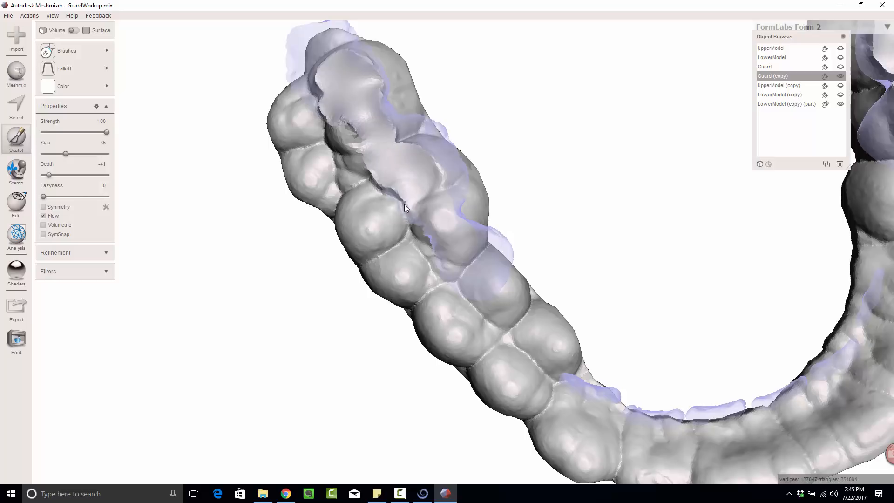
{"action": "mouse_move", "coordinate": [455, 265]}
{"action": "left_mouse_down"}
{"action": "mouse_move", "coordinate": [479, 278]}
{"action": "mouse_move", "coordinate": [476, 254]}
{"action": "left_mouse_up"}
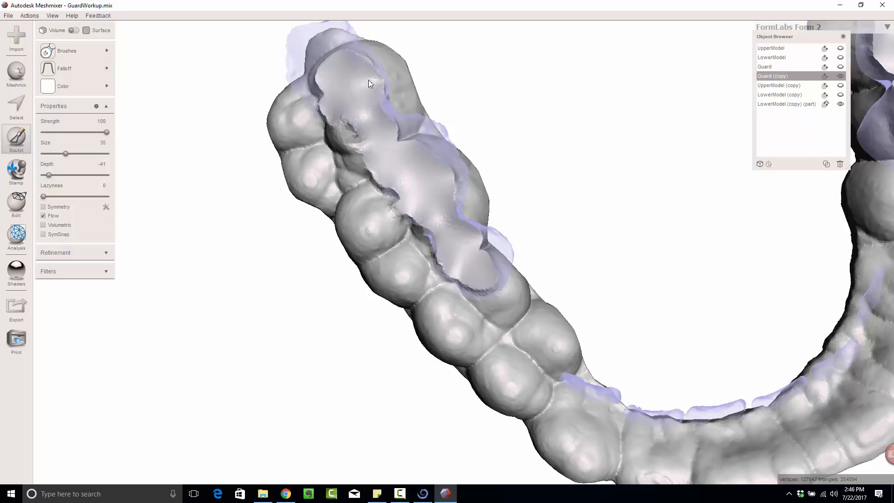
{"action": "mouse_move", "coordinate": [330, 82]}
{"action": "left_mouse_down"}
{"action": "mouse_move", "coordinate": [360, 141]}
{"action": "mouse_move", "coordinate": [329, 90]}
{"action": "left_mouse_up"}
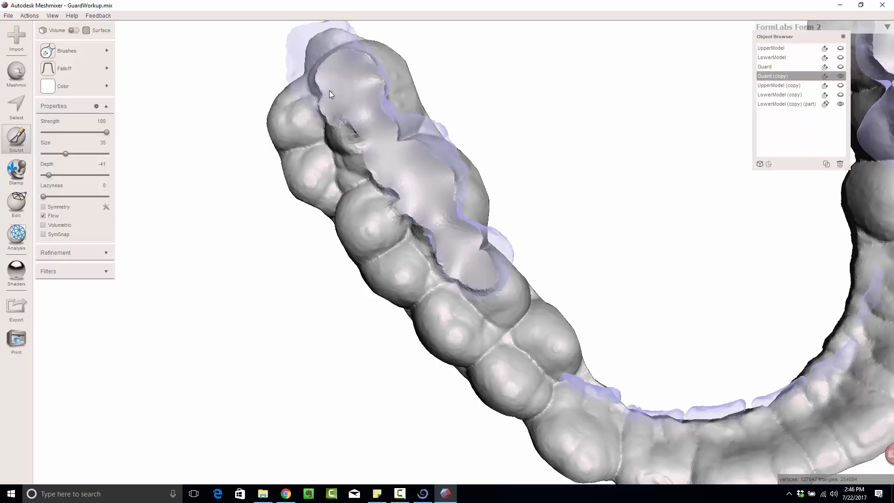
{"action": "mouse_move", "coordinate": [394, 156]}
{"action": "left_mouse_down"}
{"action": "mouse_move", "coordinate": [409, 207]}
{"action": "mouse_move", "coordinate": [393, 178]}
{"action": "left_mouse_up"}
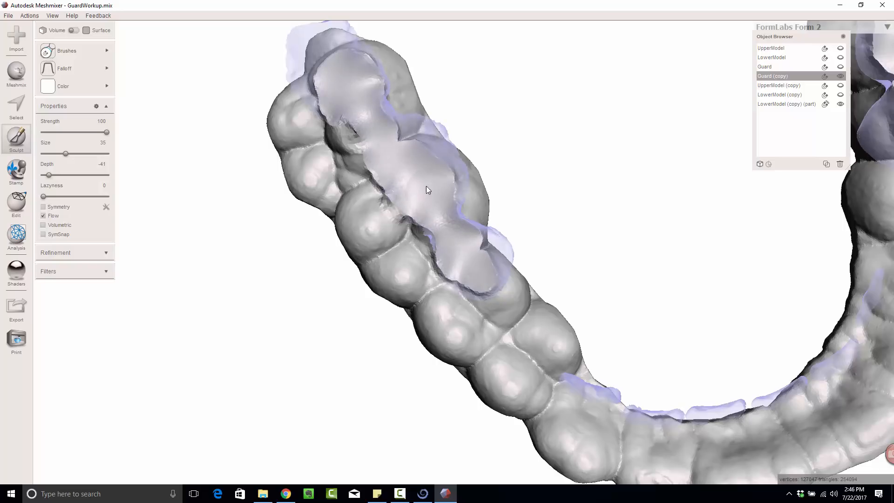
{"action": "right_click_drag", "start_coordinate": [609, 285], "coordinate": [541, 244]}
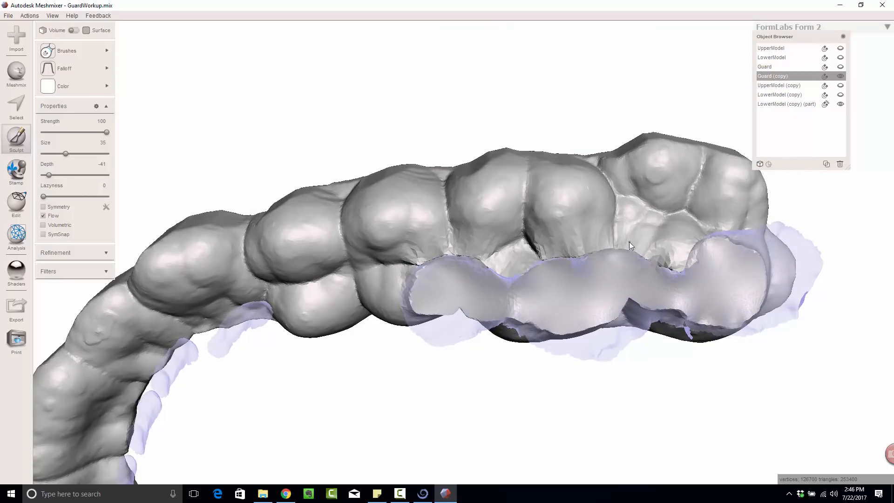
{"action": "left_click", "coordinate": [732, 226]}
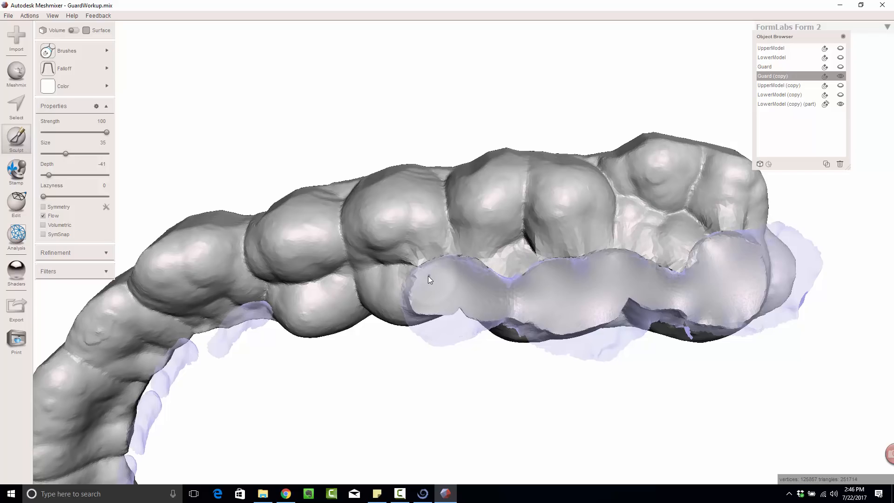
Toggle the camera's Free orbit mode while inspecting the inner front surface of the guard.
{"action": "mouse_move", "coordinate": [429, 276]}
{"action": "right_mouse_down"}
{"action": "mouse_move", "coordinate": [453, 354]}
{"action": "mouse_move", "coordinate": [542, 212]}
{"action": "mouse_move", "coordinate": [454, 189]}
{"action": "mouse_move", "coordinate": [589, 309]}
{"action": "mouse_move", "coordinate": [468, 198]}
{"action": "mouse_move", "coordinate": [510, 219]}
{"action": "mouse_move", "coordinate": [780, 254]}
{"action": "mouse_move", "coordinate": [489, 315]}
{"action": "mouse_move", "coordinate": [433, 133]}
{"action": "mouse_move", "coordinate": [443, 114]}
{"action": "mouse_move", "coordinate": [442, 139]}
{"action": "right_mouse_up"}
{"action": "right_click_drag", "start_coordinate": [440, 216], "coordinate": [457, 236]}
{"action": "key", "text": "space"}
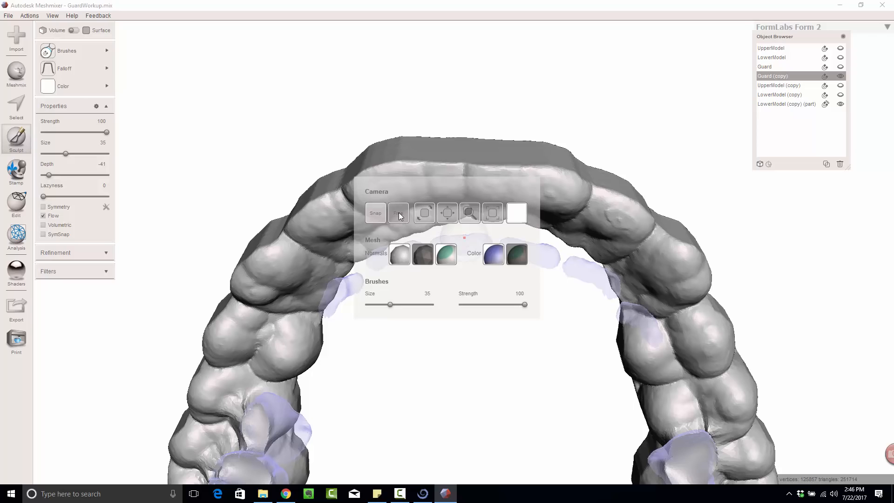
{"action": "mouse_move", "coordinate": [496, 172]}
{"action": "right_mouse_down"}
{"action": "mouse_move", "coordinate": [497, 396]}
{"action": "mouse_move", "coordinate": [531, 143]}
{"action": "mouse_move", "coordinate": [649, 362]}
{"action": "mouse_move", "coordinate": [373, 249]}
{"action": "mouse_move", "coordinate": [581, 291]}
{"action": "mouse_move", "coordinate": [576, 193]}
{"action": "mouse_move", "coordinate": [674, 191]}
{"action": "mouse_move", "coordinate": [667, 128]}
{"action": "mouse_move", "coordinate": [641, 197]}
{"action": "mouse_move", "coordinate": [384, 144]}
{"action": "mouse_move", "coordinate": [417, 130]}
{"action": "mouse_move", "coordinate": [360, 206]}
{"action": "mouse_move", "coordinate": [432, 250]}
{"action": "right_mouse_up"}
{"action": "key", "text": "space"}
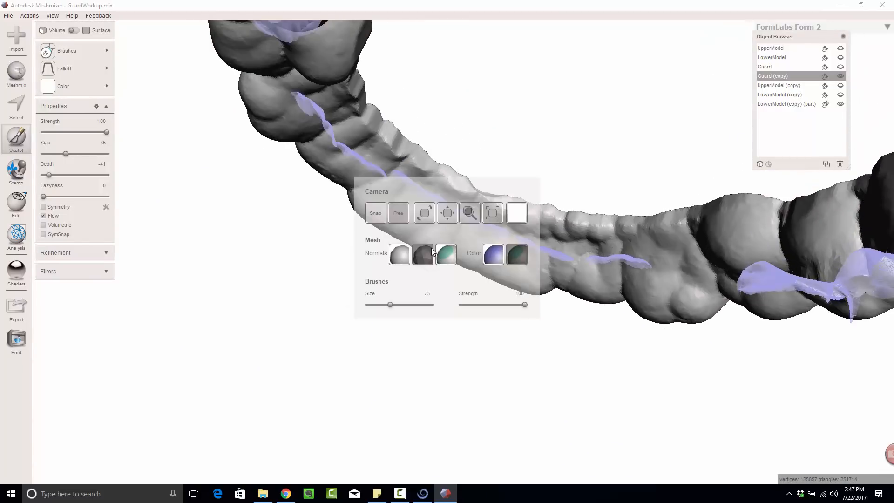
{"action": "left_click", "coordinate": [399, 213]}
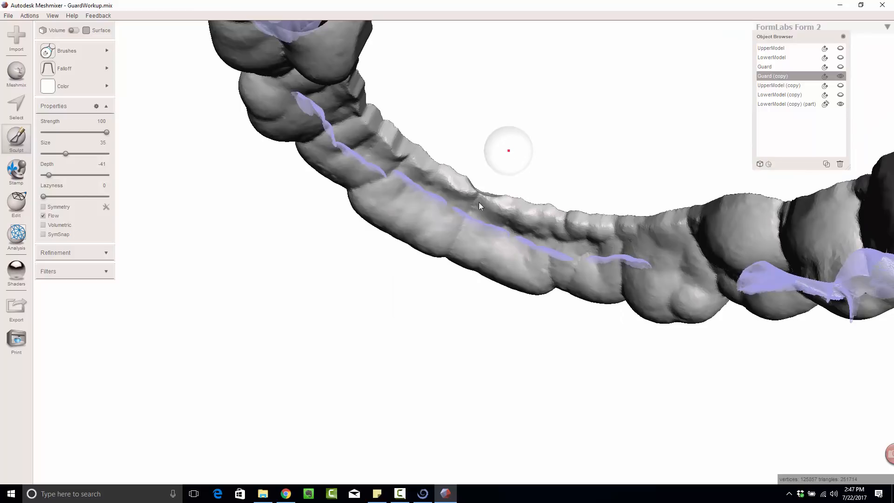
Attract the guard's inner front surface to the lower biting edges along the whole front arch from canine to canine.
{"action": "mouse_move", "coordinate": [479, 202]}
{"action": "right_mouse_down"}
{"action": "mouse_move", "coordinate": [431, 218]}
{"action": "mouse_move", "coordinate": [321, 163]}
{"action": "mouse_move", "coordinate": [235, 220]}
{"action": "mouse_move", "coordinate": [204, 198]}
{"action": "mouse_move", "coordinate": [217, 219]}
{"action": "mouse_move", "coordinate": [280, 186]}
{"action": "mouse_move", "coordinate": [330, 198]}
{"action": "right_mouse_up"}
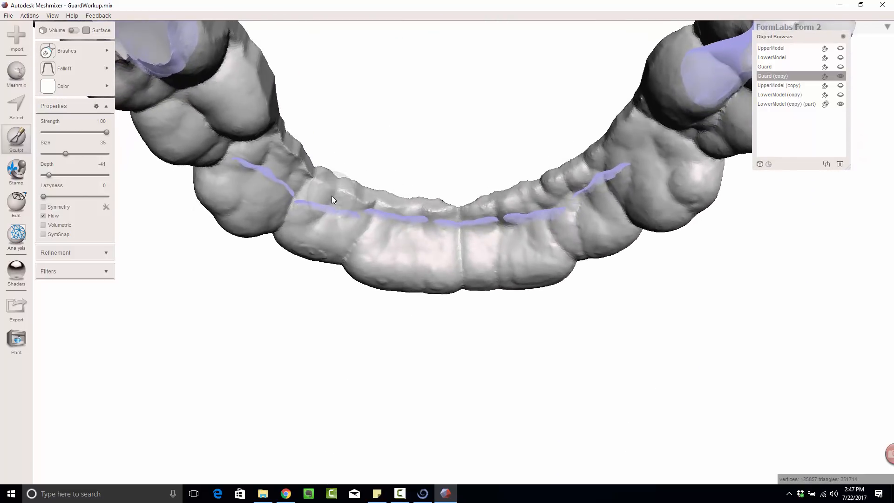
{"action": "right_click_drag", "start_coordinate": [289, 176], "coordinate": [433, 173]}
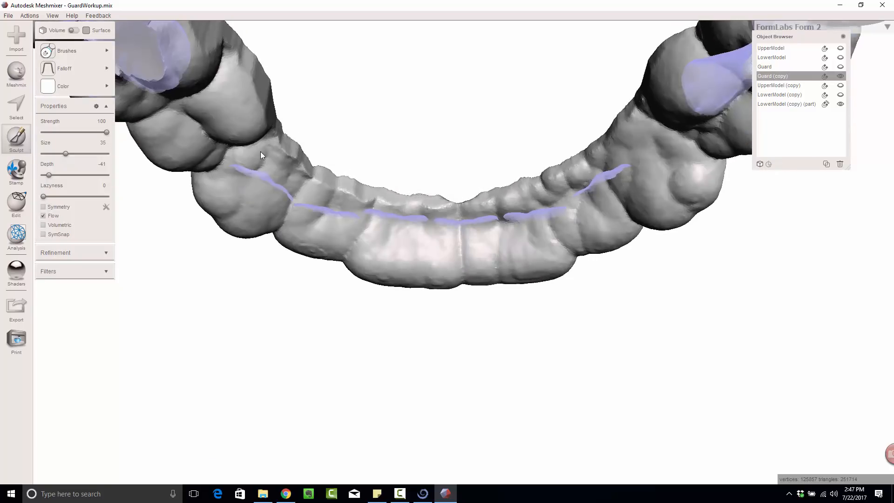
{"action": "mouse_move", "coordinate": [288, 175]}
{"action": "left_mouse_down"}
{"action": "mouse_move", "coordinate": [322, 191]}
{"action": "mouse_move", "coordinate": [266, 159]}
{"action": "mouse_move", "coordinate": [308, 191]}
{"action": "left_mouse_up"}
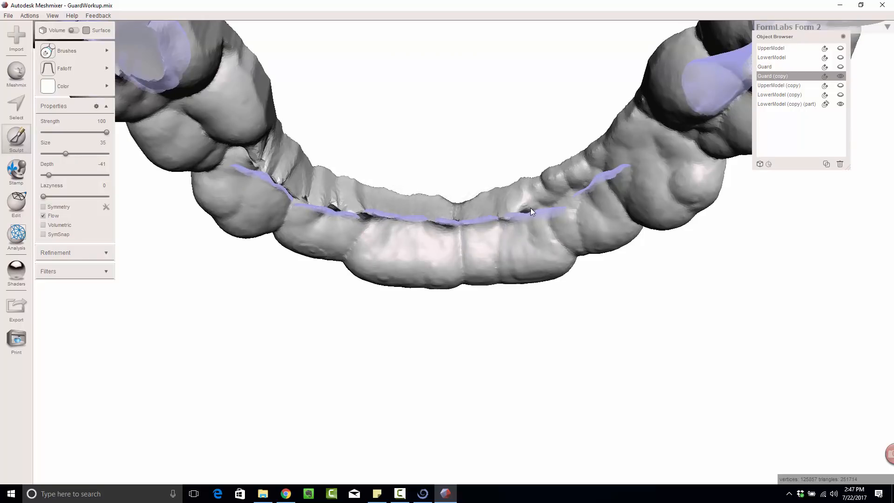
{"action": "mouse_move", "coordinate": [554, 199]}
{"action": "left_mouse_down"}
{"action": "mouse_move", "coordinate": [615, 164]}
{"action": "mouse_move", "coordinate": [561, 197]}
{"action": "left_mouse_up"}
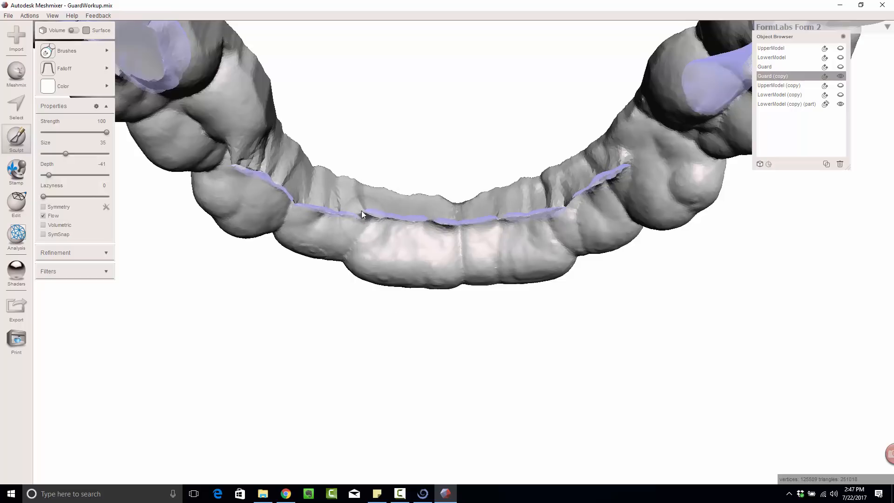
Sculpt the guard's inner front slopes on one side, from the canine to the central incisors, into a smooth, even ramp.
{"action": "right_click_drag", "start_coordinate": [361, 210], "coordinate": [669, 85]}
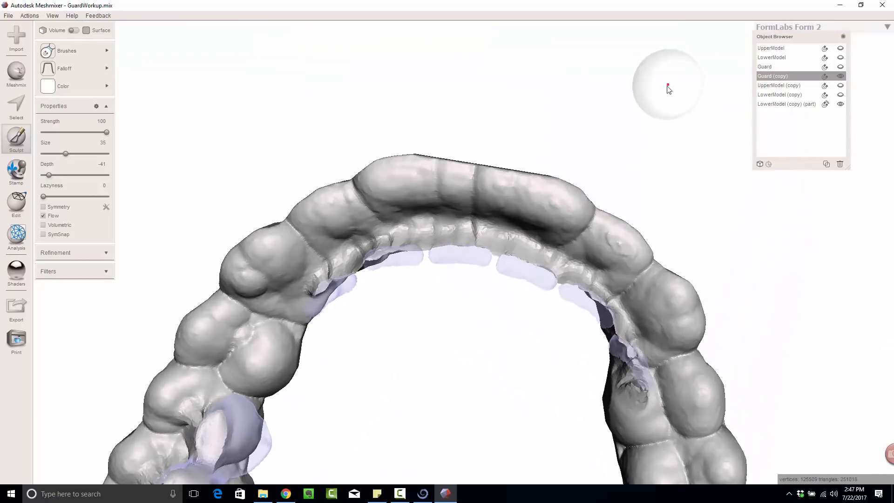
{"action": "right_click_drag", "start_coordinate": [414, 313], "coordinate": [358, 292]}
{"action": "right_click_drag", "start_coordinate": [710, 299], "coordinate": [495, 148]}
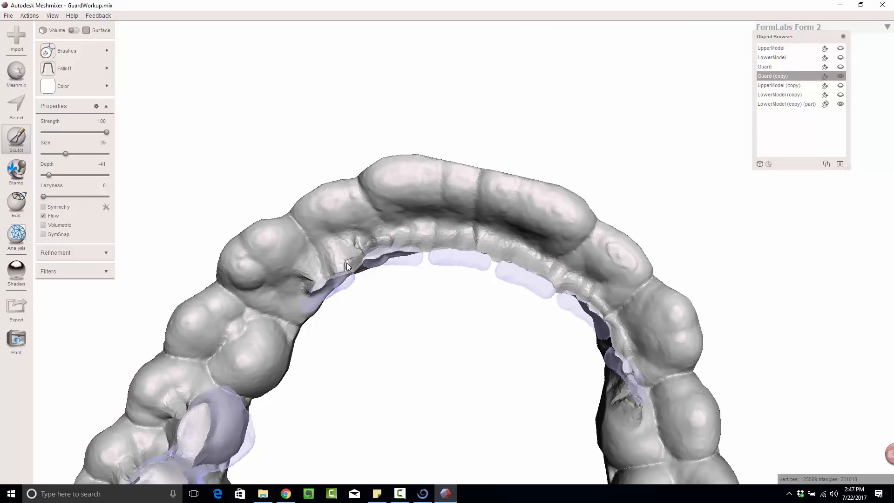
{"action": "left_click_drag", "start_coordinate": [347, 266], "coordinate": [360, 253]}
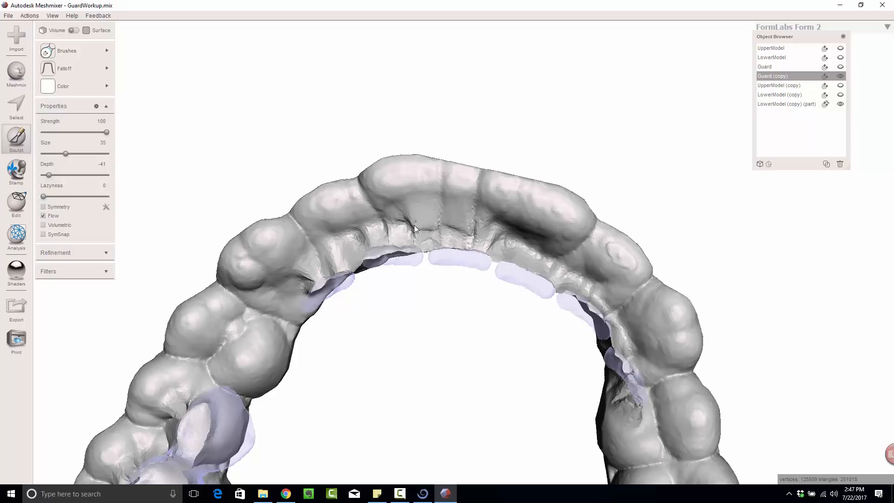
{"action": "mouse_move", "coordinate": [414, 227]}
{"action": "left_mouse_down"}
{"action": "mouse_move", "coordinate": [471, 240]}
{"action": "mouse_move", "coordinate": [443, 225]}
{"action": "mouse_move", "coordinate": [395, 227]}
{"action": "left_mouse_up"}
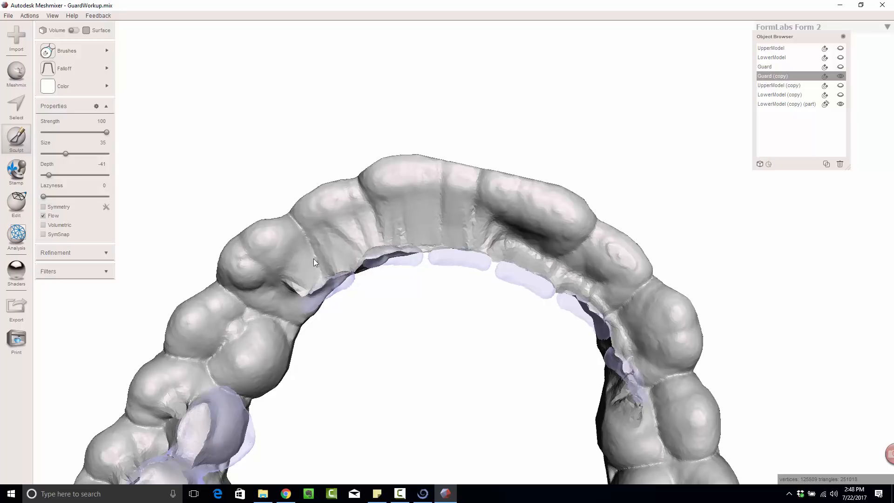
{"action": "left_click_drag", "start_coordinate": [340, 218], "coordinate": [380, 198]}
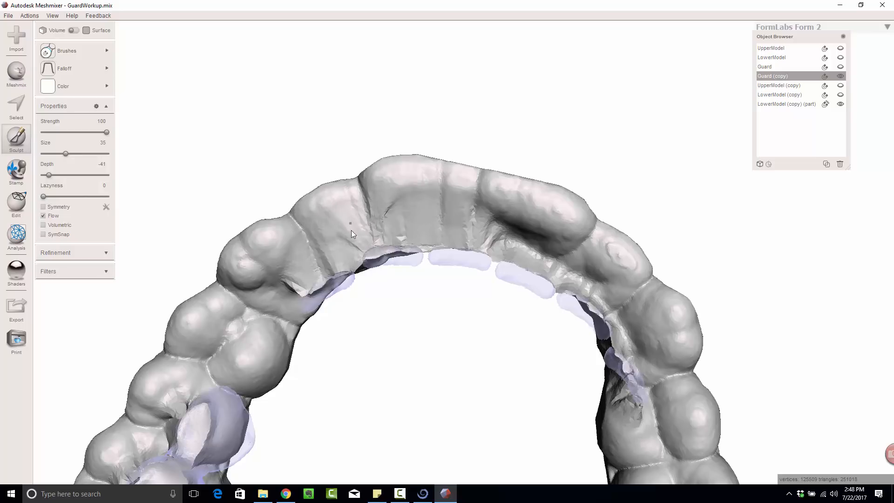
{"action": "left_click_drag", "start_coordinate": [399, 217], "coordinate": [387, 237]}
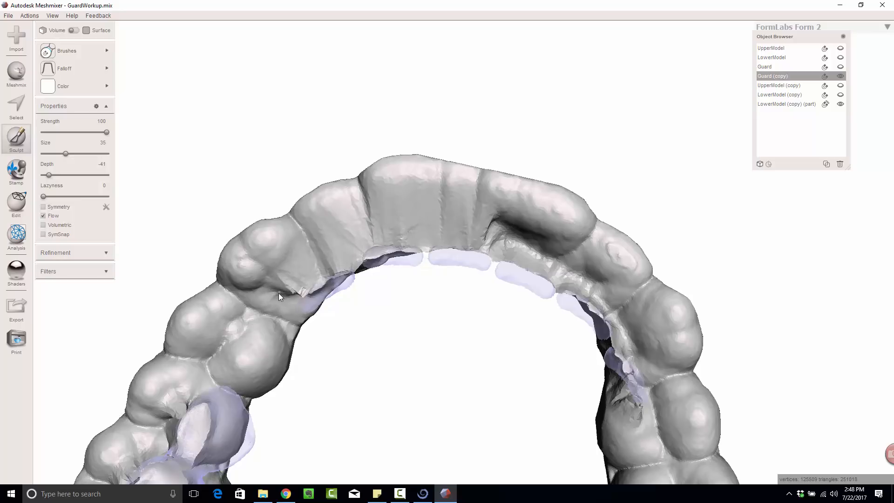
{"action": "right_click_drag", "start_coordinate": [356, 216], "coordinate": [628, 178]}
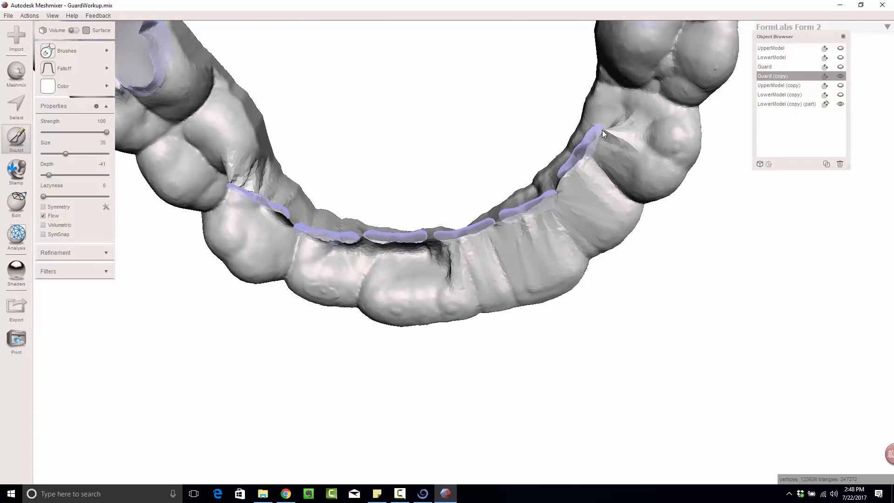
Enlarge the brush to size 39 and sculpt the remaining inner front slopes up to the opposite canine into the same ramp.
{"action": "right_click_drag", "start_coordinate": [666, 146], "coordinate": [455, 65]}
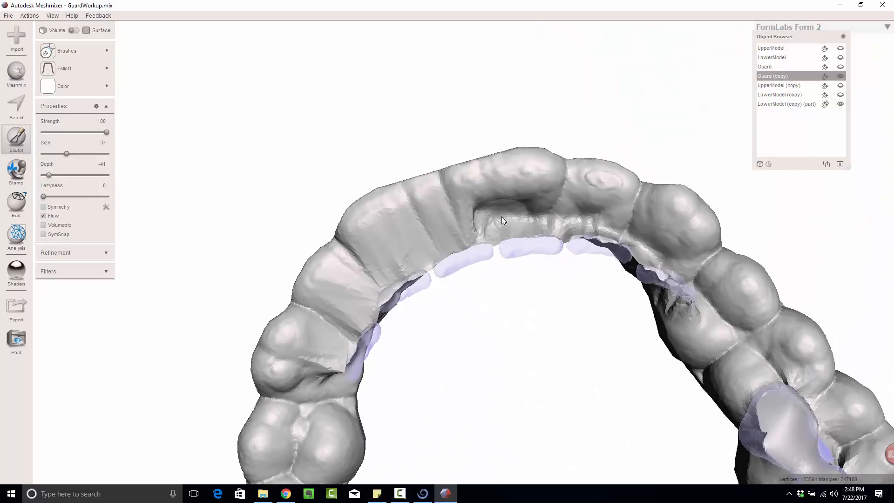
{"action": "scroll", "coordinate": [499, 220], "scroll_direction": "up", "scroll_amount": 1}
{"action": "left_click_drag", "start_coordinate": [521, 222], "coordinate": [479, 236]}
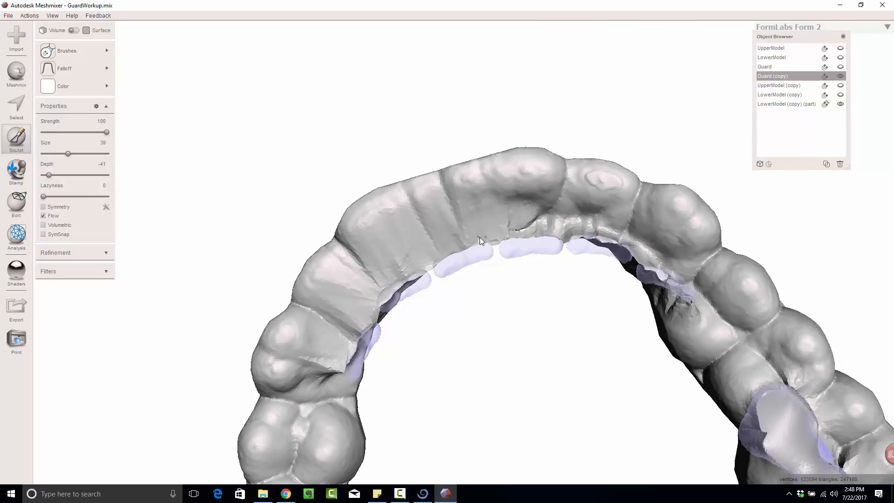
{"action": "mouse_move", "coordinate": [607, 226]}
{"action": "left_mouse_down"}
{"action": "mouse_move", "coordinate": [526, 219]}
{"action": "mouse_move", "coordinate": [538, 201]}
{"action": "mouse_move", "coordinate": [551, 212]}
{"action": "mouse_move", "coordinate": [511, 223]}
{"action": "mouse_move", "coordinate": [569, 226]}
{"action": "mouse_move", "coordinate": [588, 209]}
{"action": "mouse_move", "coordinate": [675, 244]}
{"action": "mouse_move", "coordinate": [668, 227]}
{"action": "mouse_move", "coordinate": [655, 263]}
{"action": "mouse_move", "coordinate": [630, 242]}
{"action": "mouse_move", "coordinate": [687, 281]}
{"action": "mouse_move", "coordinate": [605, 232]}
{"action": "left_mouse_up"}
{"action": "mouse_move", "coordinate": [559, 212]}
{"action": "left_mouse_down"}
{"action": "mouse_move", "coordinate": [521, 211]}
{"action": "mouse_move", "coordinate": [577, 194]}
{"action": "mouse_move", "coordinate": [636, 207]}
{"action": "mouse_move", "coordinate": [621, 235]}
{"action": "mouse_move", "coordinate": [568, 200]}
{"action": "left_mouse_up"}
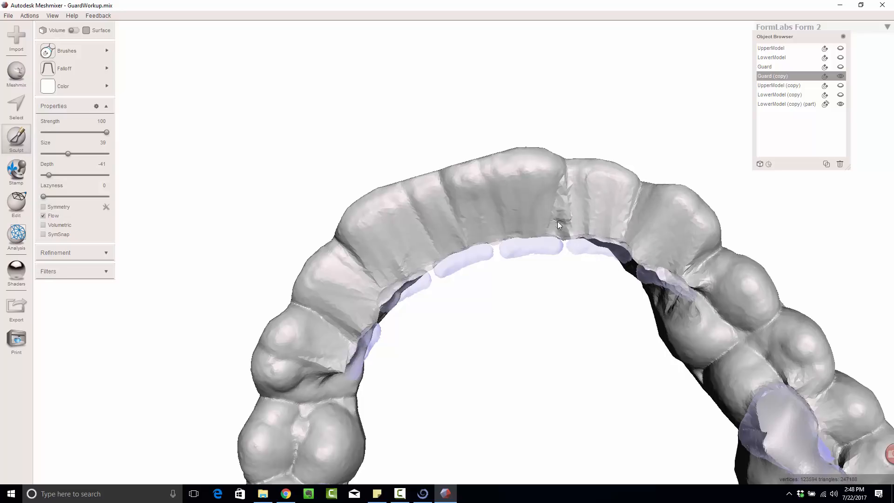
{"action": "mouse_move", "coordinate": [496, 216]}
{"action": "left_mouse_down"}
{"action": "mouse_move", "coordinate": [623, 220]}
{"action": "mouse_move", "coordinate": [695, 272]}
{"action": "left_mouse_up"}
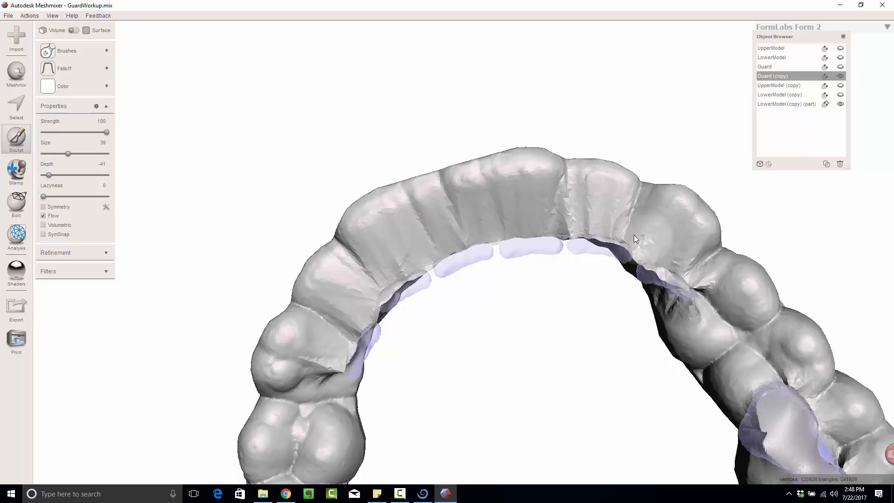
Compare the guard's biting surface with LowerModel (copy) (part) by hiding and reshowing that target while viewing the arch from several angles.
{"action": "right_click_drag", "start_coordinate": [525, 276], "coordinate": [369, 167]}
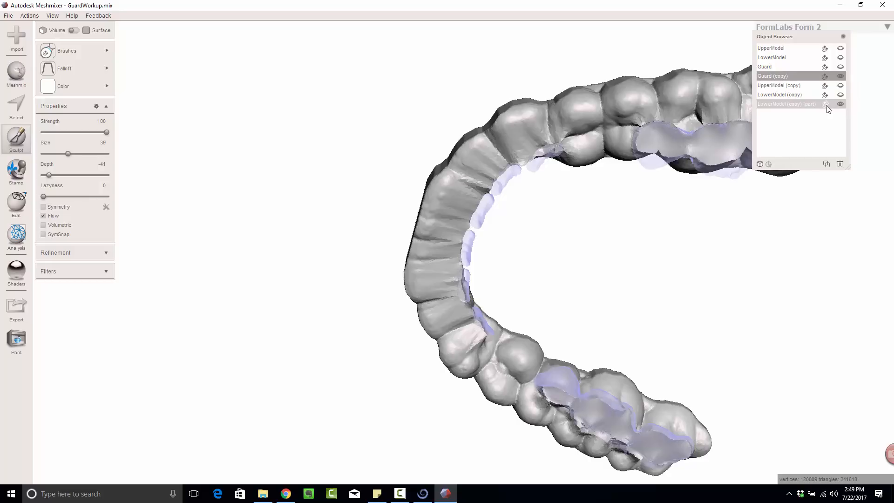
{"action": "left_click", "coordinate": [841, 104]}
{"action": "right_click_drag", "start_coordinate": [559, 269], "coordinate": [493, 88]}
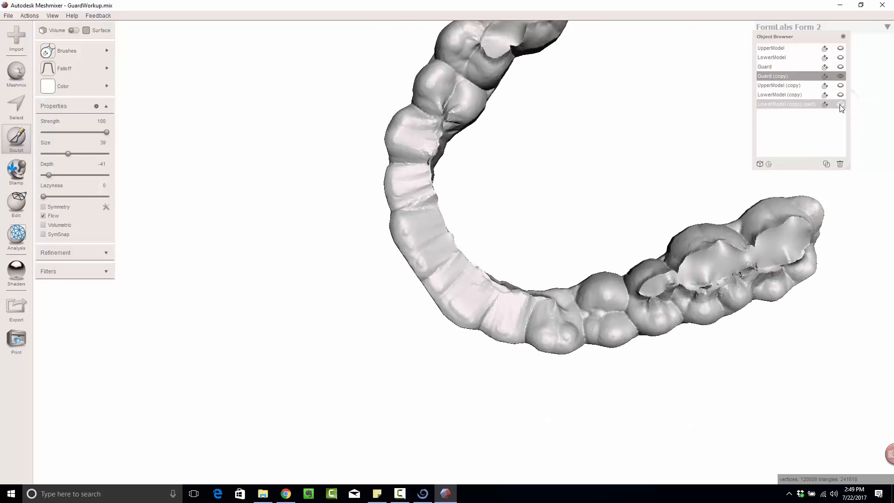
{"action": "left_click", "coordinate": [840, 104]}
{"action": "right_click_drag", "start_coordinate": [650, 148], "coordinate": [406, 86]}
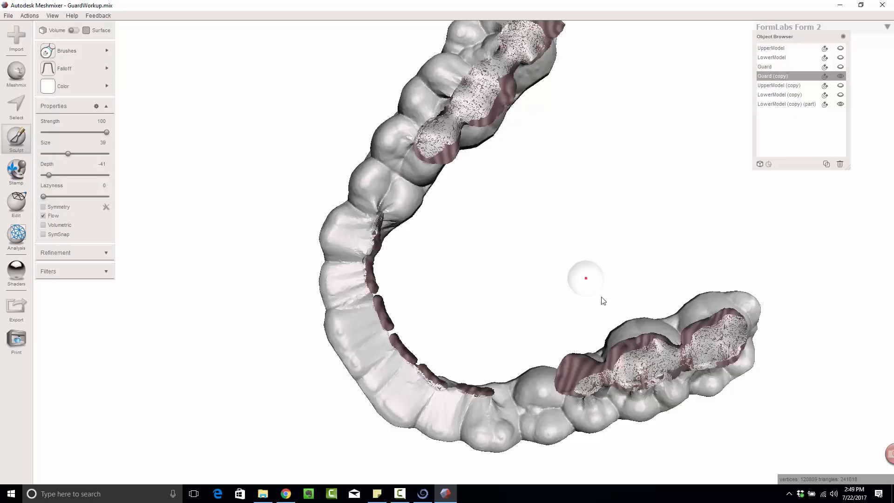
{"action": "right_click_drag", "start_coordinate": [601, 295], "coordinate": [754, 219]}
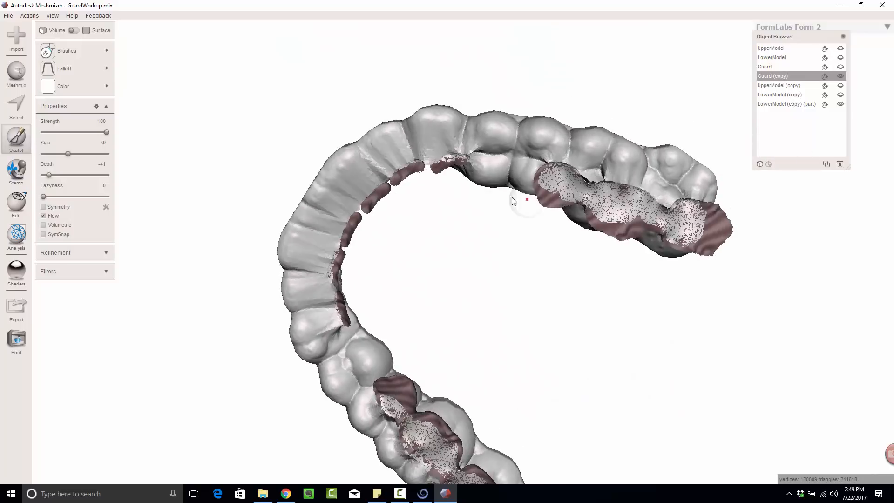
{"action": "right_click_drag", "start_coordinate": [513, 197], "coordinate": [367, 158]}
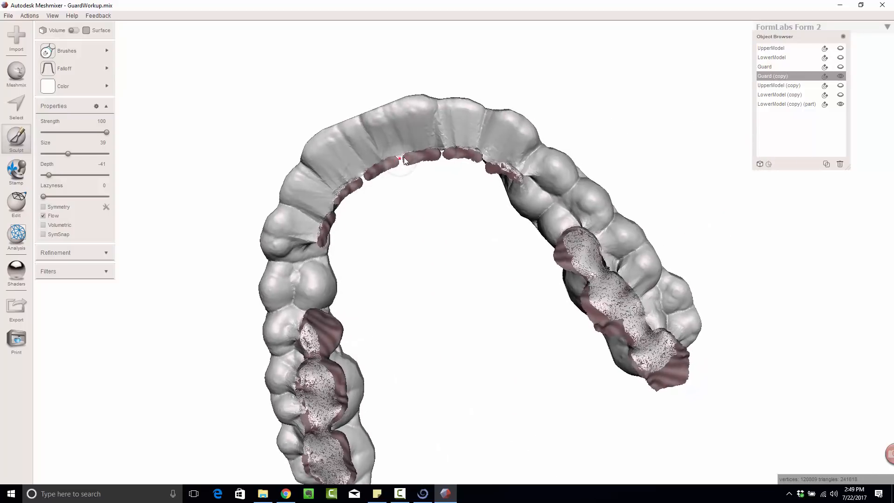
{"action": "right_click_drag", "start_coordinate": [500, 157], "coordinate": [461, 127]}
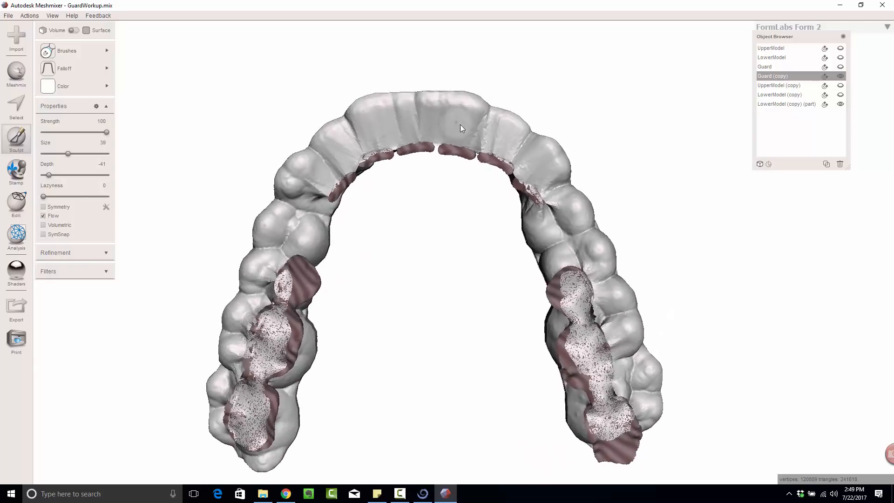
Hide LowerModel (copy) (part) and examine the guard's front ramp and posterior biting surfaces around the whole arch.
{"action": "left_click", "coordinate": [842, 105]}
{"action": "right_click_drag", "start_coordinate": [514, 261], "coordinate": [433, 241]}
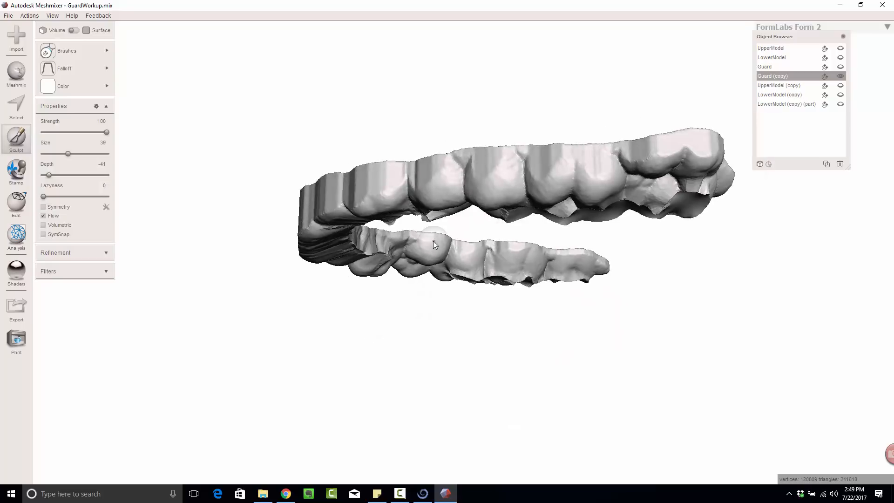
{"action": "right_click_drag", "start_coordinate": [538, 252], "coordinate": [571, 192]}
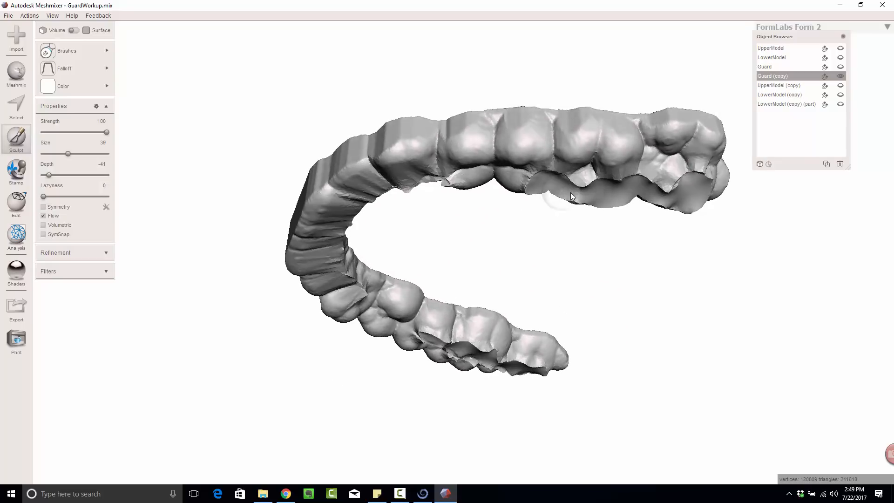
{"action": "mouse_move", "coordinate": [663, 189]}
{"action": "right_mouse_down"}
{"action": "mouse_move", "coordinate": [591, 260]}
{"action": "mouse_move", "coordinate": [490, 215]}
{"action": "mouse_move", "coordinate": [604, 200]}
{"action": "mouse_move", "coordinate": [561, 212]}
{"action": "mouse_move", "coordinate": [582, 174]}
{"action": "mouse_move", "coordinate": [530, 252]}
{"action": "mouse_move", "coordinate": [527, 189]}
{"action": "mouse_move", "coordinate": [541, 217]}
{"action": "mouse_move", "coordinate": [536, 181]}
{"action": "mouse_move", "coordinate": [503, 166]}
{"action": "mouse_move", "coordinate": [462, 198]}
{"action": "right_mouse_up"}
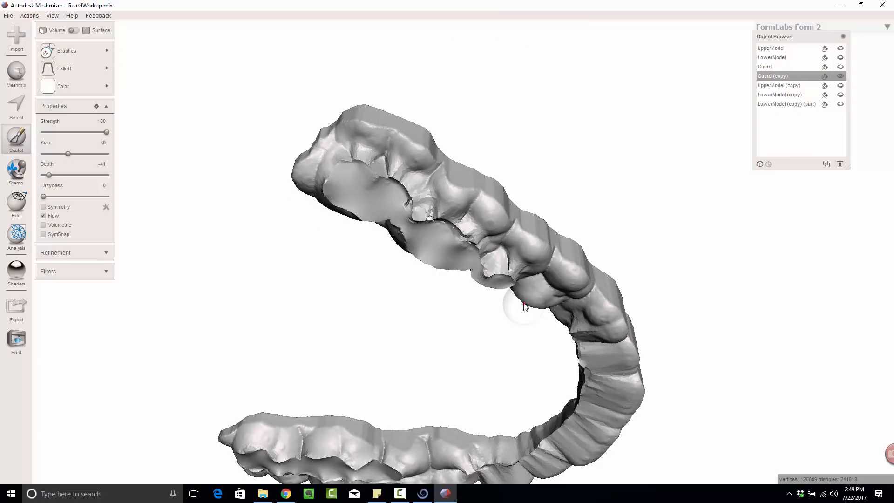
{"action": "right_click_drag", "start_coordinate": [515, 302], "coordinate": [589, 206]}
{"action": "right_click_drag", "start_coordinate": [532, 172], "coordinate": [459, 162]}
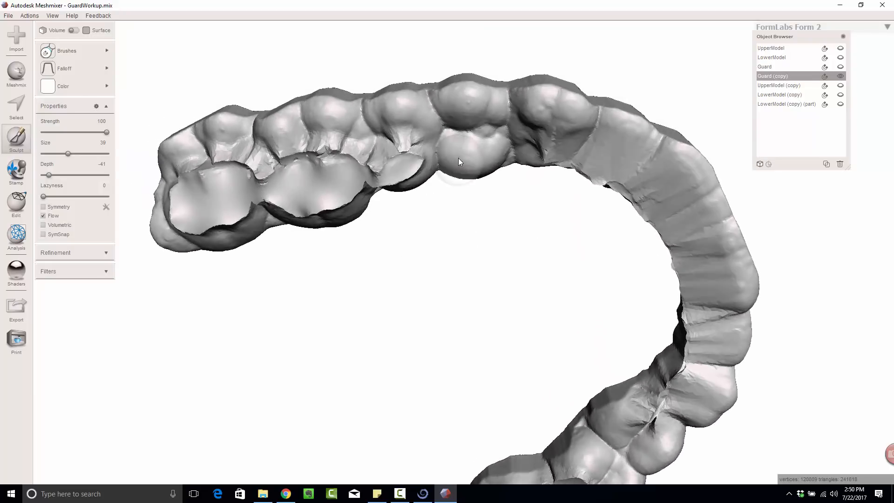
{"action": "right_click_drag", "start_coordinate": [516, 139], "coordinate": [463, 132]}
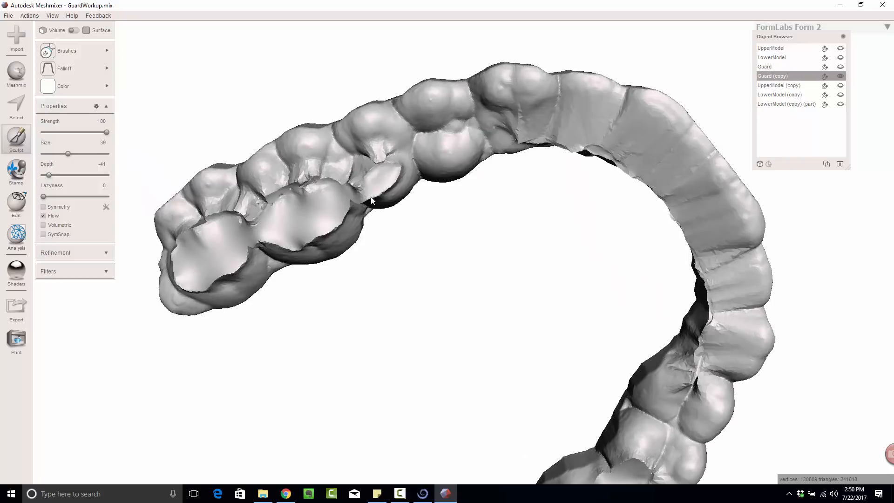
{"action": "mouse_move", "coordinate": [357, 188]}
{"action": "left_mouse_down"}
{"action": "mouse_move", "coordinate": [253, 232]}
{"action": "mouse_move", "coordinate": [256, 207]}
{"action": "mouse_move", "coordinate": [367, 183]}
{"action": "mouse_move", "coordinate": [251, 184]}
{"action": "mouse_move", "coordinate": [230, 223]}
{"action": "mouse_move", "coordinate": [498, 132]}
{"action": "mouse_move", "coordinate": [305, 183]}
{"action": "mouse_move", "coordinate": [376, 181]}
{"action": "left_mouse_up"}
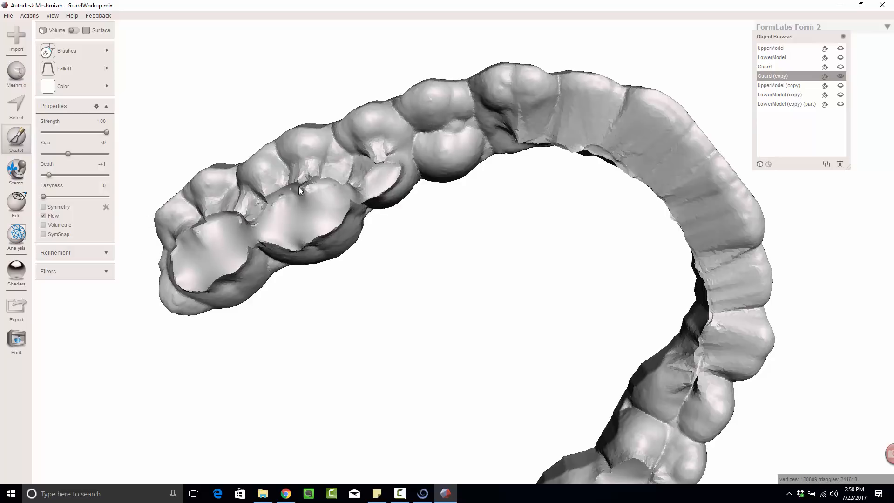
{"action": "right_click_drag", "start_coordinate": [337, 167], "coordinate": [224, 300]}
{"action": "right_click_drag", "start_coordinate": [638, 250], "coordinate": [611, 107]}
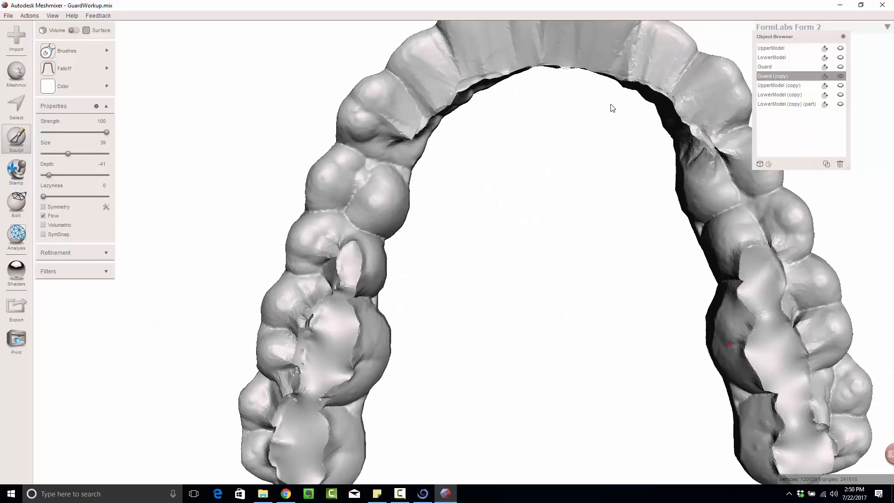
{"action": "scroll", "coordinate": [558, 181], "scroll_direction": "down", "scroll_amount": 3}
{"action": "mouse_move", "coordinate": [559, 181]}
{"action": "right_mouse_down"}
{"action": "mouse_move", "coordinate": [501, 169]}
{"action": "mouse_move", "coordinate": [515, 200]}
{"action": "mouse_move", "coordinate": [457, 211]}
{"action": "mouse_move", "coordinate": [498, 130]}
{"action": "mouse_move", "coordinate": [512, 136]}
{"action": "mouse_move", "coordinate": [535, 170]}
{"action": "mouse_move", "coordinate": [487, 190]}
{"action": "mouse_move", "coordinate": [471, 254]}
{"action": "mouse_move", "coordinate": [412, 241]}
{"action": "mouse_move", "coordinate": [367, 118]}
{"action": "mouse_move", "coordinate": [417, 65]}
{"action": "mouse_move", "coordinate": [481, 116]}
{"action": "mouse_move", "coordinate": [485, 305]}
{"action": "mouse_move", "coordinate": [491, 95]}
{"action": "mouse_move", "coordinate": [489, 205]}
{"action": "mouse_move", "coordinate": [477, 148]}
{"action": "mouse_move", "coordinate": [485, 140]}
{"action": "right_mouse_up"}
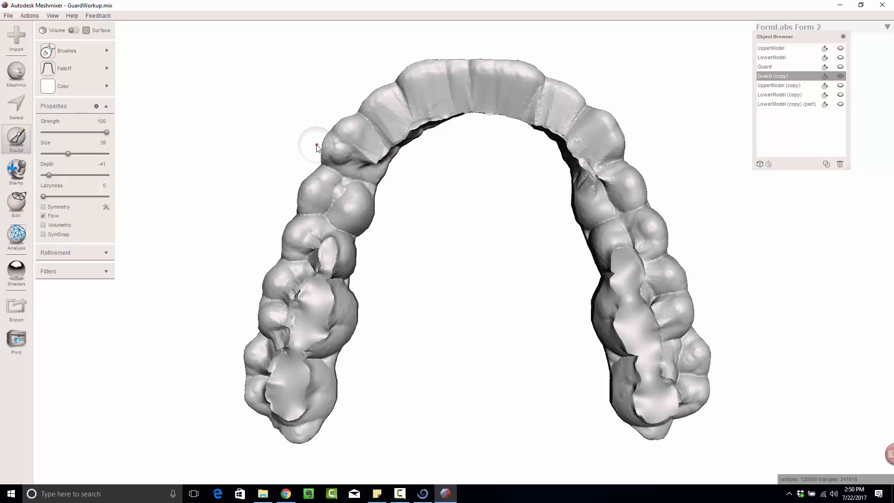
Turn the sculpting brush's Symmetry on and back off.
{"action": "key", "text": "shift+s"}
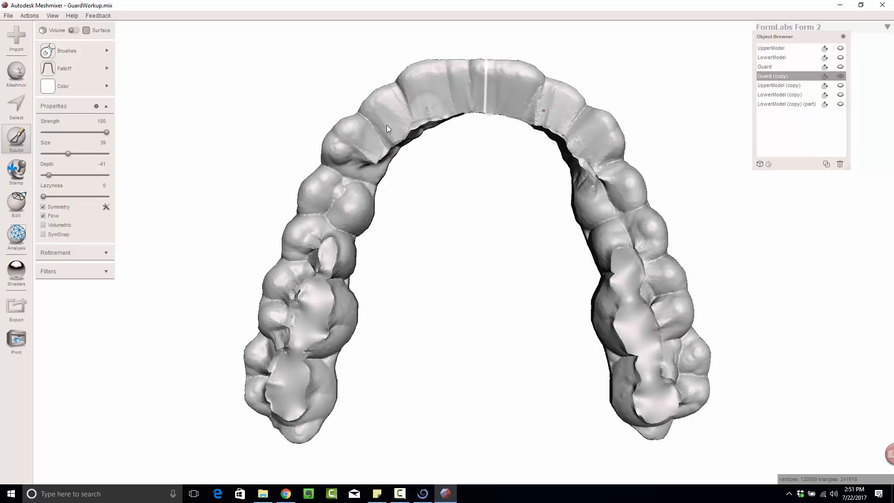
{"action": "left_click", "coordinate": [48, 208]}
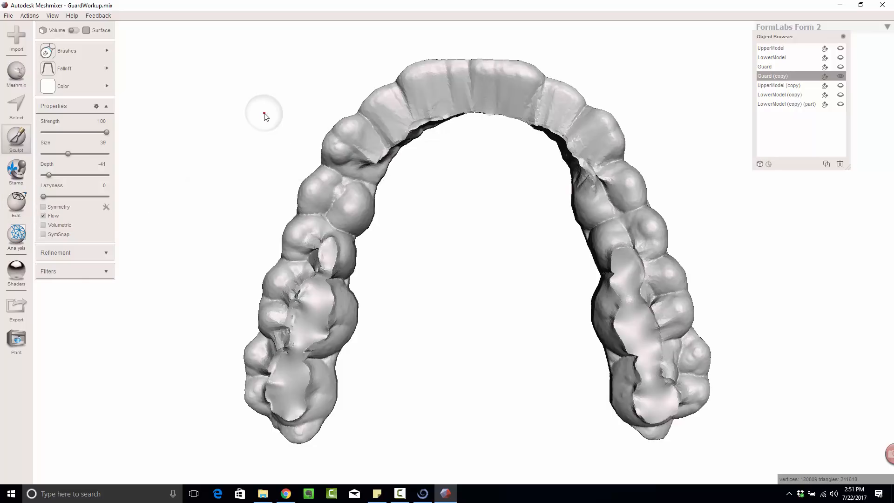
Leave sculpting and save the GuardWorkup.mix project.
{"action": "key", "text": "Escape"}
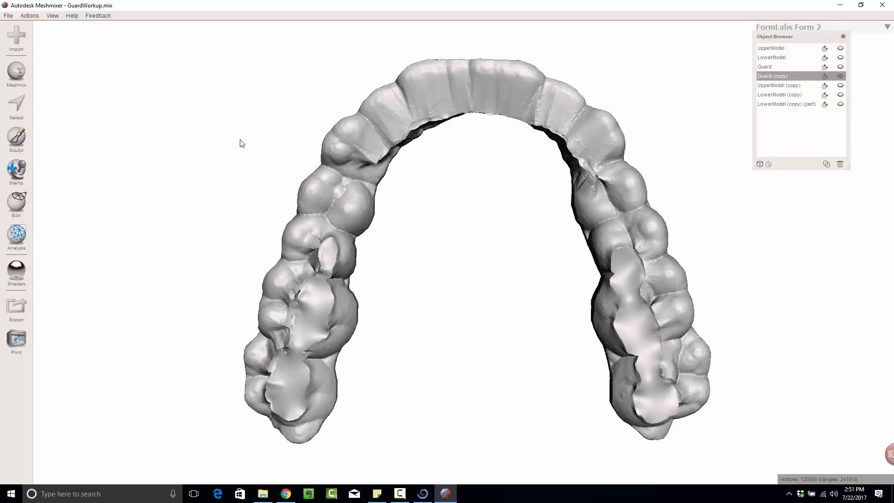
{"action": "left_click", "coordinate": [10, 16]}
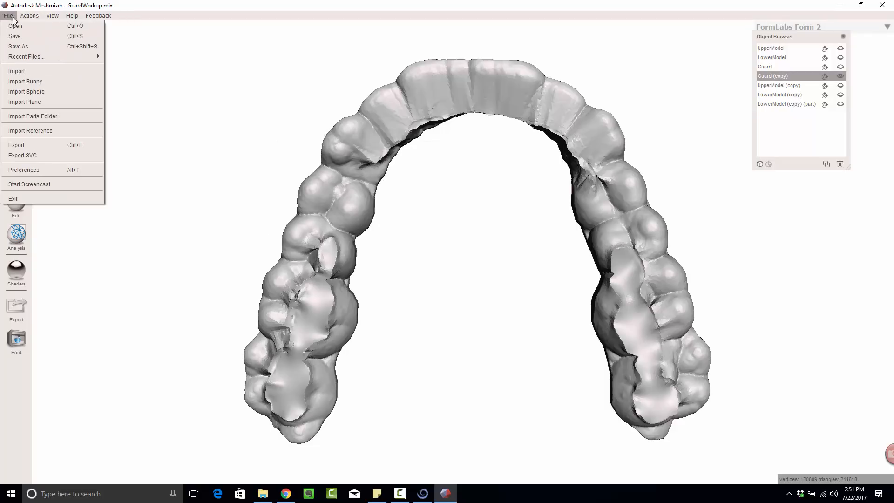
{"action": "left_click", "coordinate": [23, 37]}
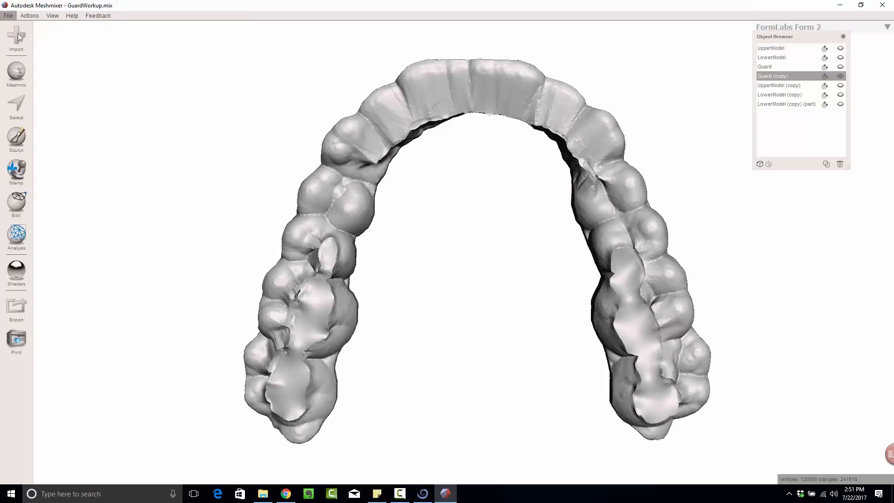
Export Guard (copy) as a binary STL named Guard-Final in the OcclusalGuard folder.
{"action": "right_click_drag", "start_coordinate": [540, 111], "coordinate": [496, 191]}
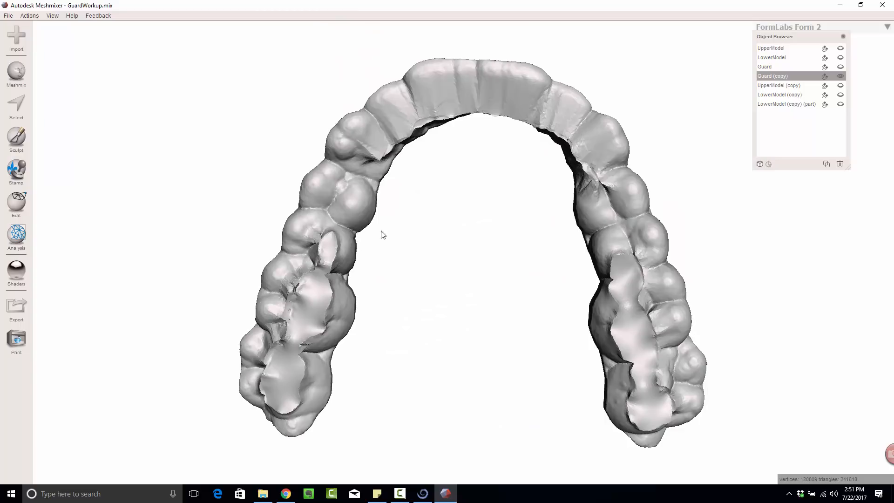
{"action": "right_click_drag", "start_coordinate": [326, 335], "coordinate": [336, 267]}
{"action": "left_click", "coordinate": [8, 16]}
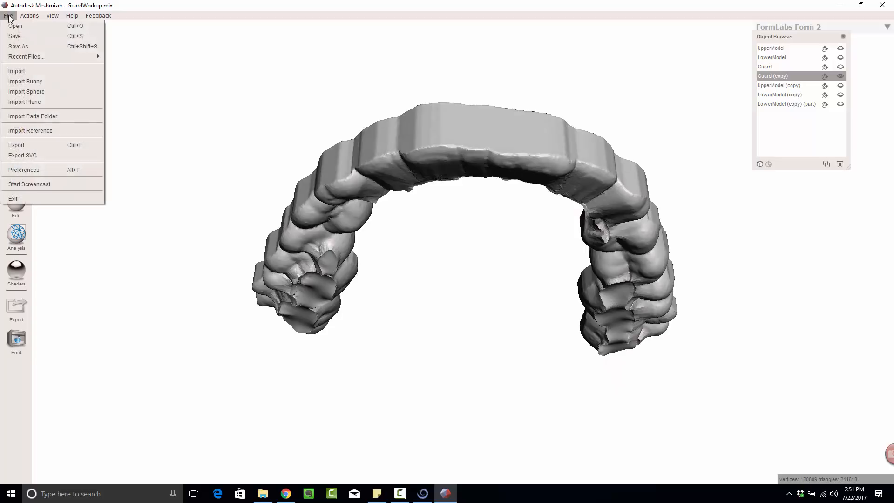
{"action": "left_click", "coordinate": [55, 145]}
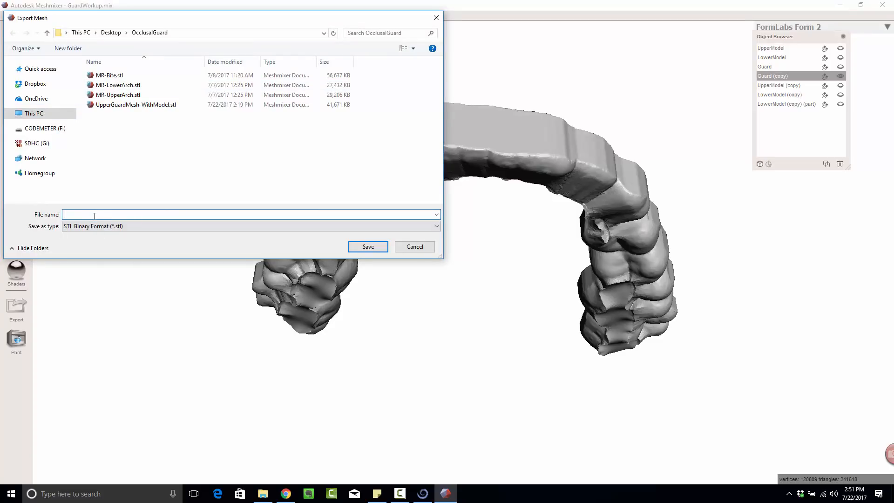
{"action": "type", "text": "Gu"}
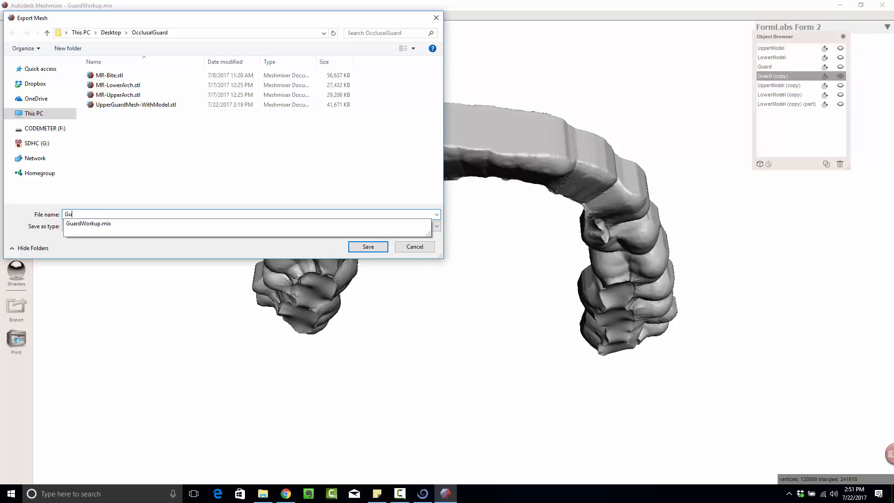
{"action": "type", "text": "ard-Final"}
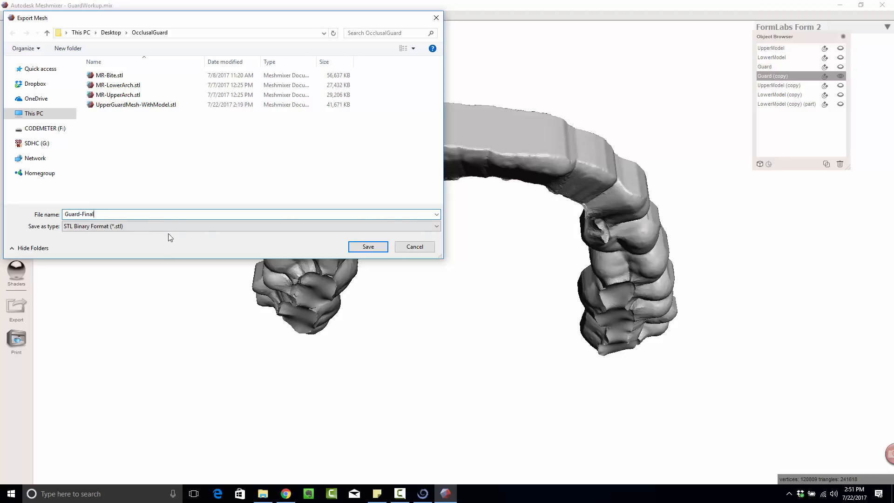
{"action": "left_click", "coordinate": [372, 249]}
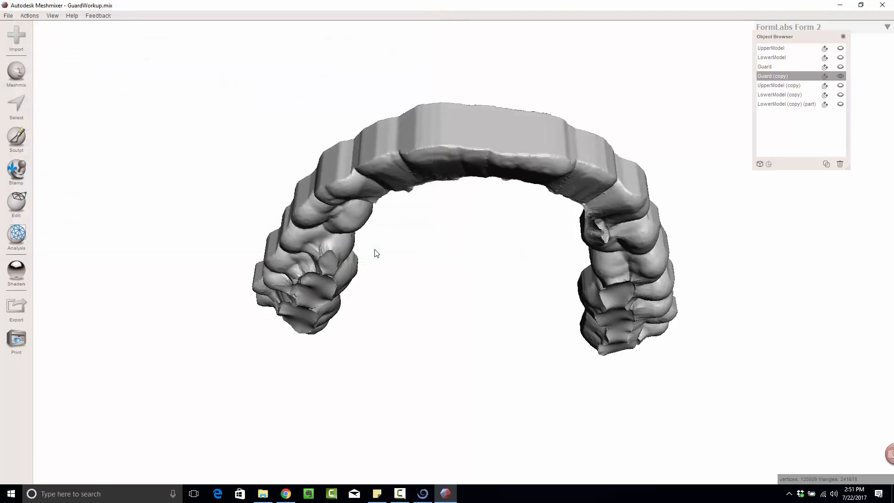
Close Meshmixer and launch the RayWare print preparation software.
{"action": "left_click", "coordinate": [884, 6]}
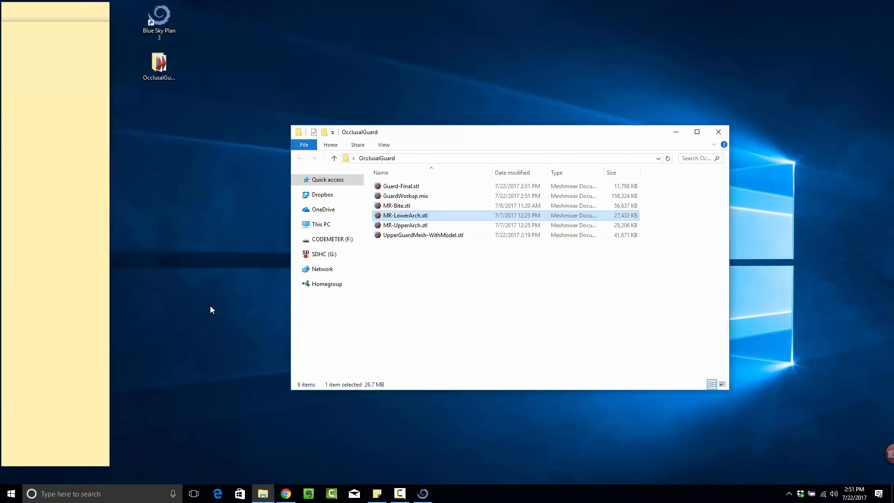
{"action": "key", "text": "super"}
{"action": "type", "text": "s"}
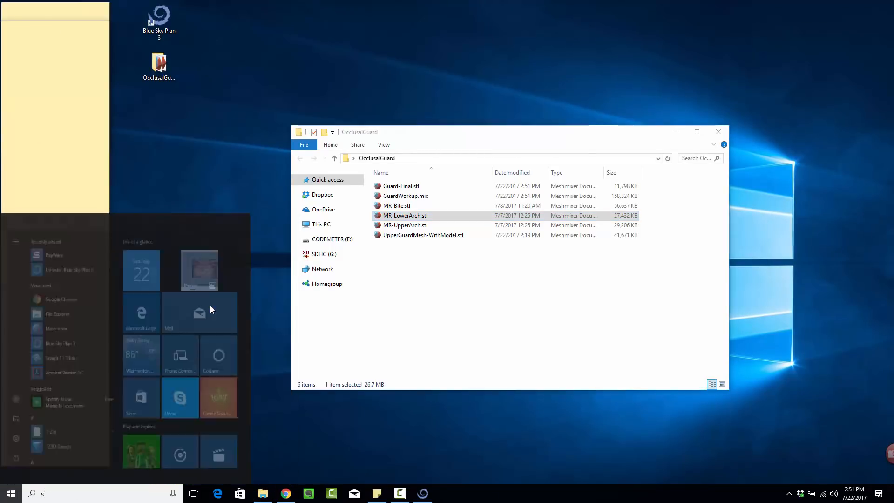
{"action": "type", "text": "pri"}
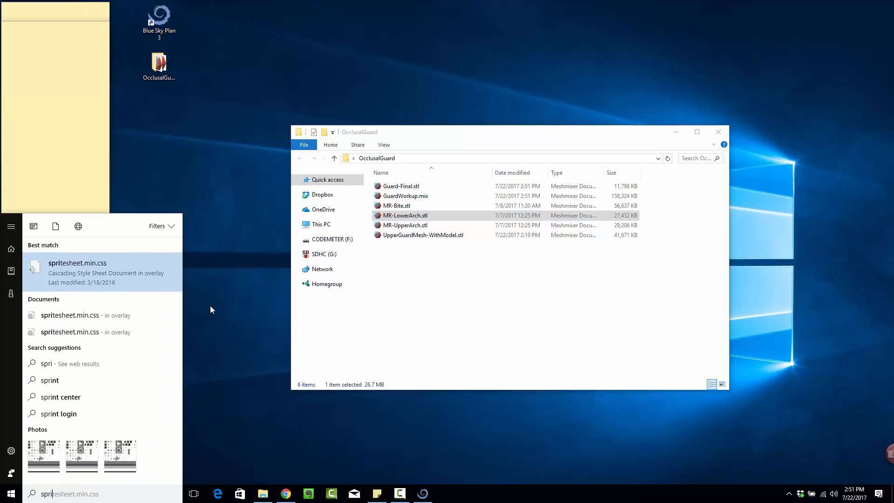
{"action": "key", "text": "BackSpace"}
{"action": "key", "text": "BackSpace"}
{"action": "key", "text": "BackSpace"}
{"action": "key", "text": "BackSpace"}
{"action": "type", "text": "ray"}
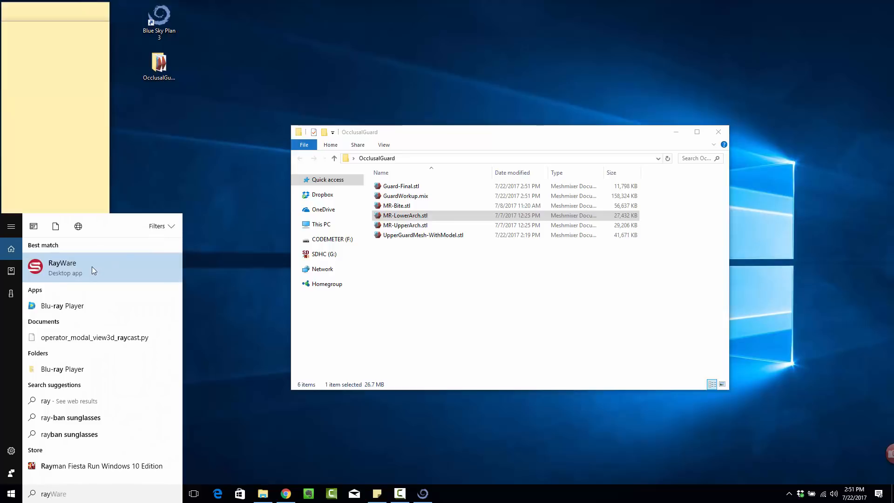
{"action": "left_click", "coordinate": [58, 274]}
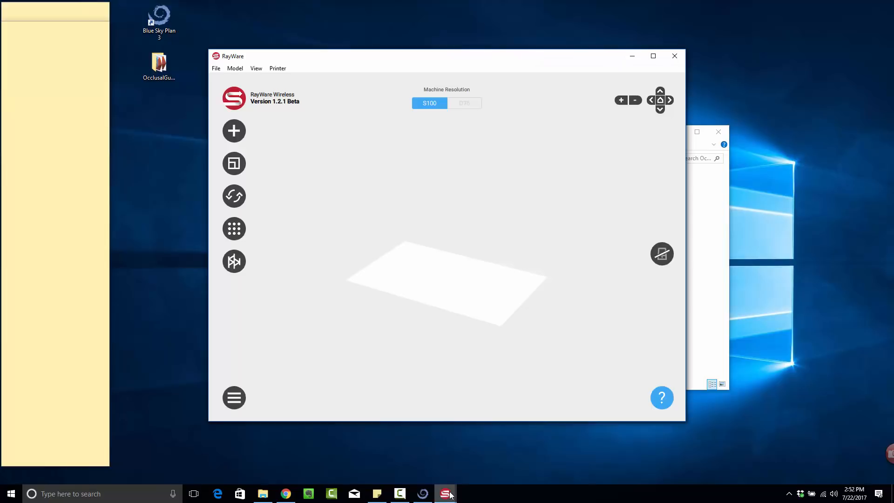
Close the surplus RayWare windows so that a single instance remains open.
{"action": "mouse_move", "coordinate": [446, 494]}
{"action": "left_click", "coordinate": [587, 425]}
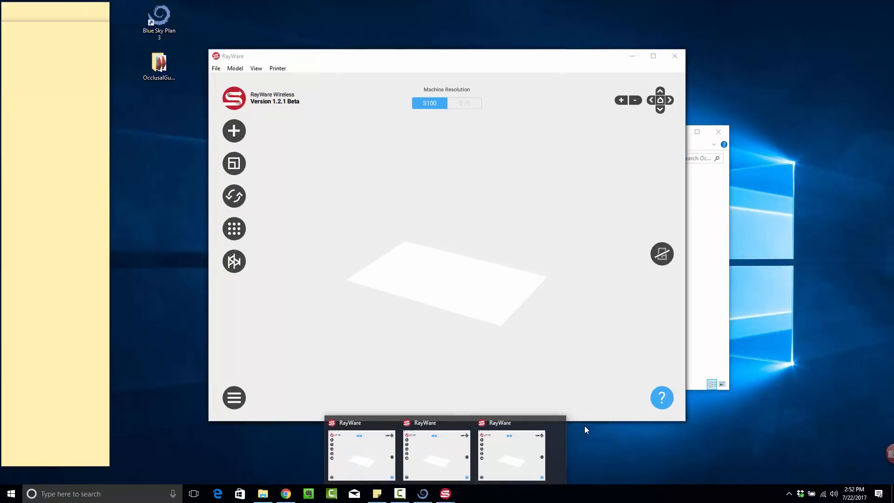
{"action": "left_click", "coordinate": [559, 424]}
{"action": "left_click", "coordinate": [514, 423]}
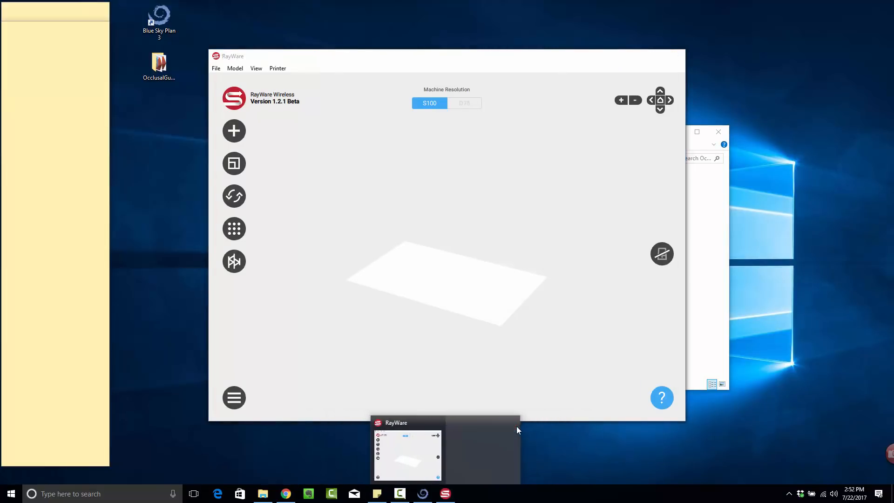
Load Guard-Final.stl from the OcclusalGuard folder into a maximized RayWare and center the guard in the platform.
{"action": "left_click_drag", "start_coordinate": [419, 145], "coordinate": [652, 148]}
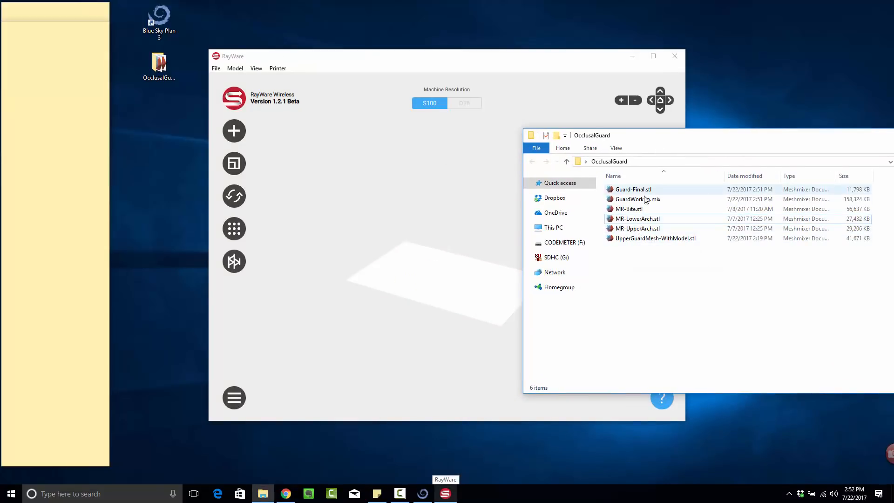
{"action": "left_click_drag", "start_coordinate": [637, 190], "coordinate": [452, 272]}
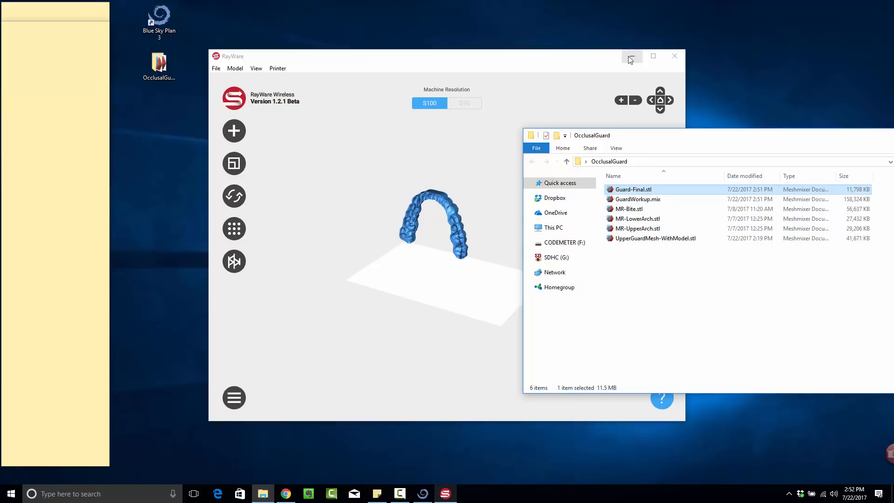
{"action": "left_click", "coordinate": [653, 56]}
{"action": "right_click_drag", "start_coordinate": [487, 277], "coordinate": [416, 347]}
{"action": "left_click", "coordinate": [26, 176]}
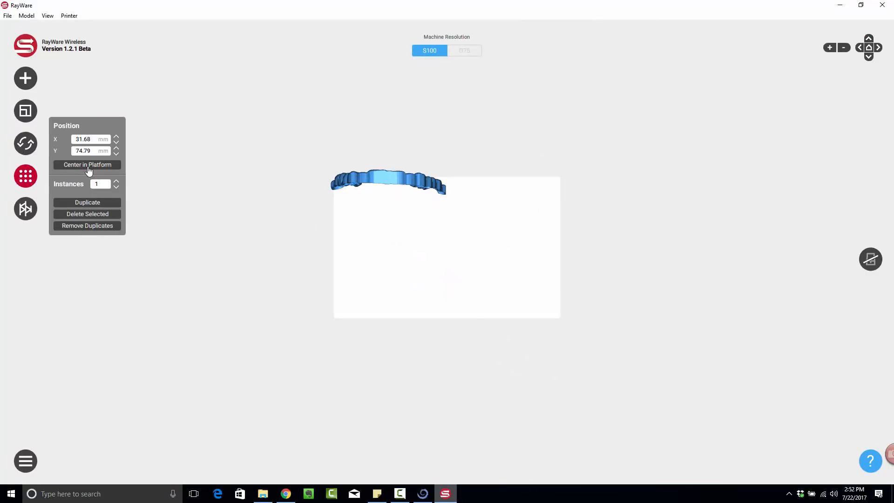
{"action": "left_click", "coordinate": [89, 167]}
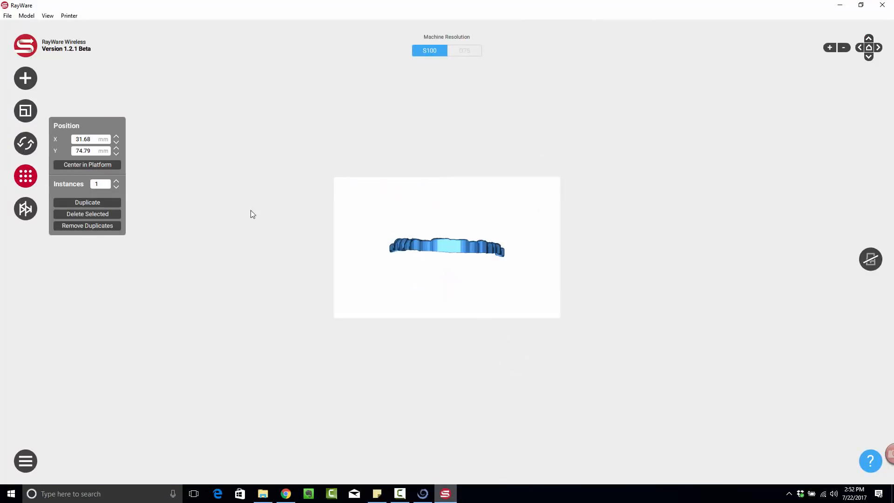
Try Y rotations of 60, 240 and 300 degrees on the guard, checking its orientation over the platform.
{"action": "left_click", "coordinate": [26, 151]}
{"action": "double_click", "coordinate": [81, 126]}
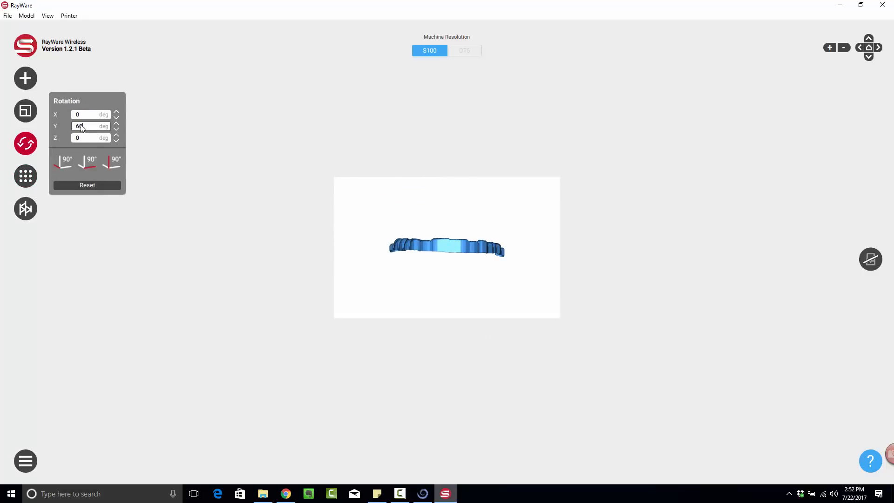
{"action": "left_click", "coordinate": [88, 139]}
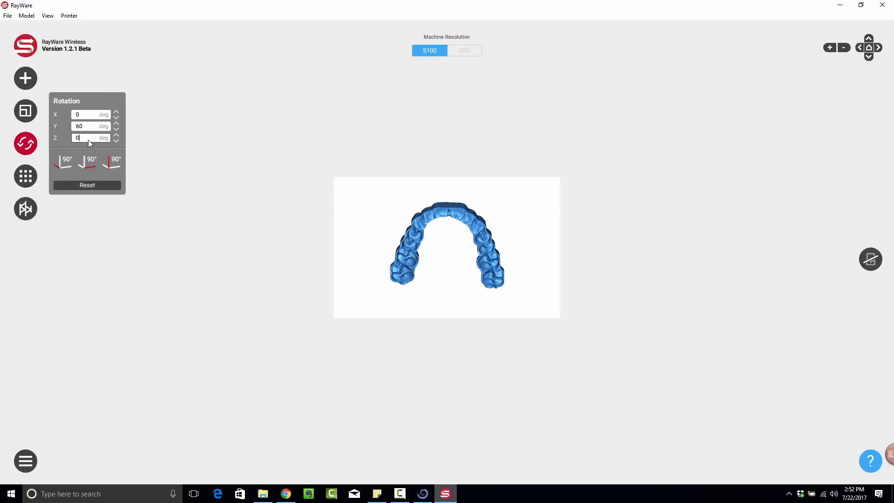
{"action": "left_click_drag", "start_coordinate": [535, 295], "coordinate": [465, 246]}
{"action": "double_click", "coordinate": [84, 128]}
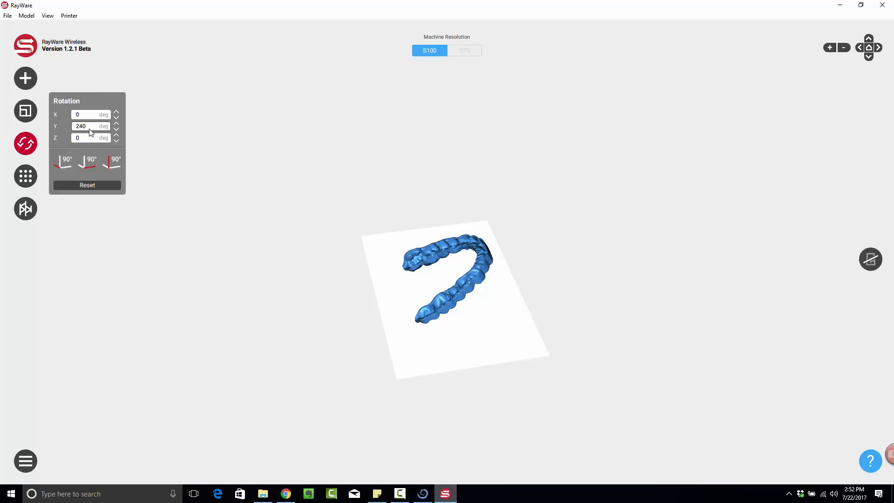
{"action": "left_click", "coordinate": [93, 138]}
{"action": "left_click_drag", "start_coordinate": [283, 249], "coordinate": [155, 176]}
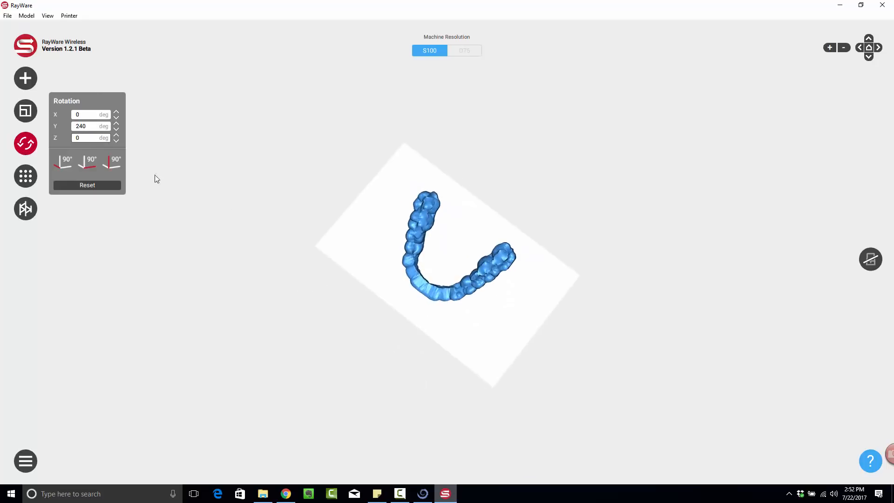
{"action": "double_click", "coordinate": [90, 130]}
{"action": "type", "text": "300"}
{"action": "left_click", "coordinate": [95, 139]}
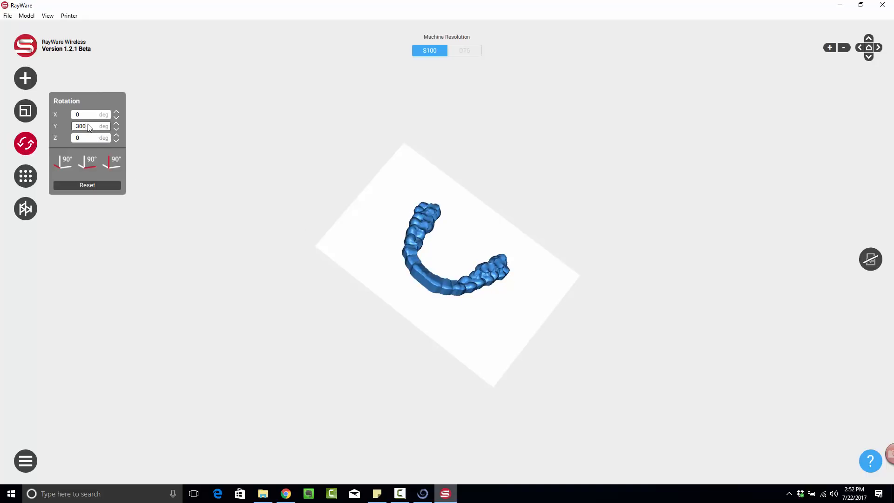
Set the guard's Y rotation to 120 degrees and check its orientation up close.
{"action": "type", "text": "120"}
{"action": "key", "text": "Return"}
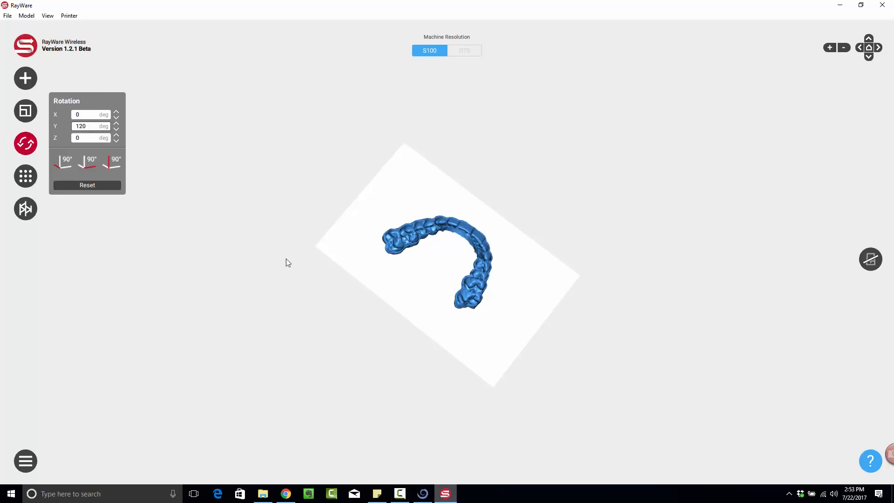
{"action": "left_click_drag", "start_coordinate": [288, 263], "coordinate": [411, 278]}
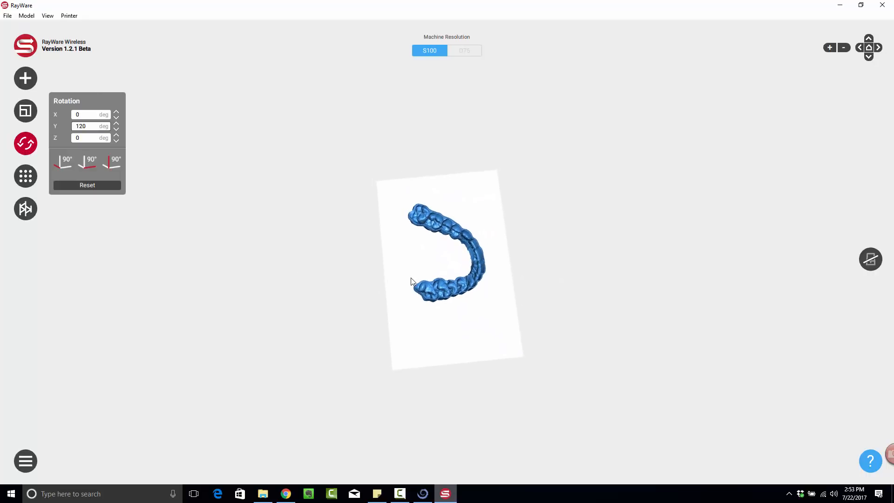
{"action": "scroll", "coordinate": [411, 281], "scroll_direction": "up", "scroll_amount": 5}
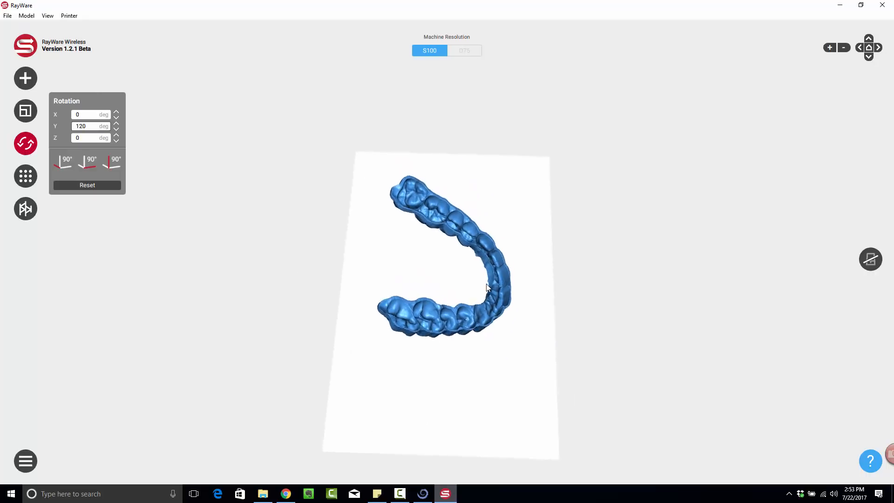
{"action": "left_click_drag", "start_coordinate": [487, 287], "coordinate": [482, 265]}
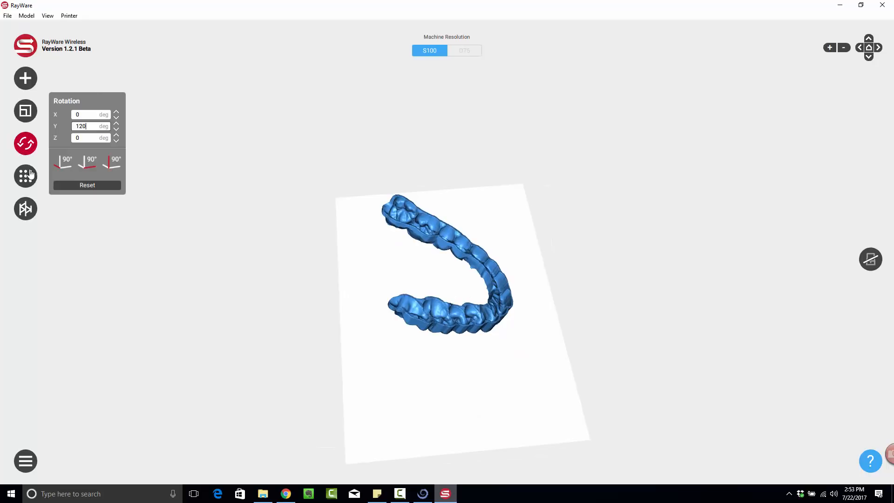
Generate supports for the guard with the recommended medium density and strength.
{"action": "left_click", "coordinate": [25, 209]}
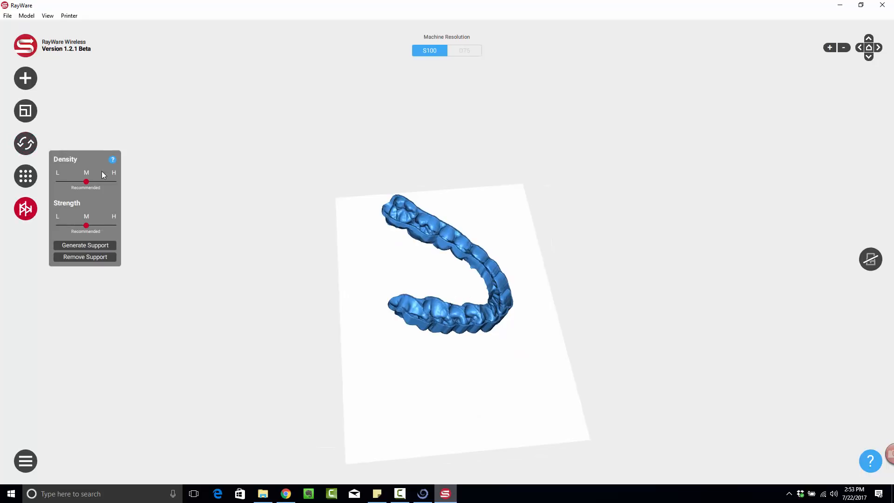
{"action": "left_click", "coordinate": [85, 246]}
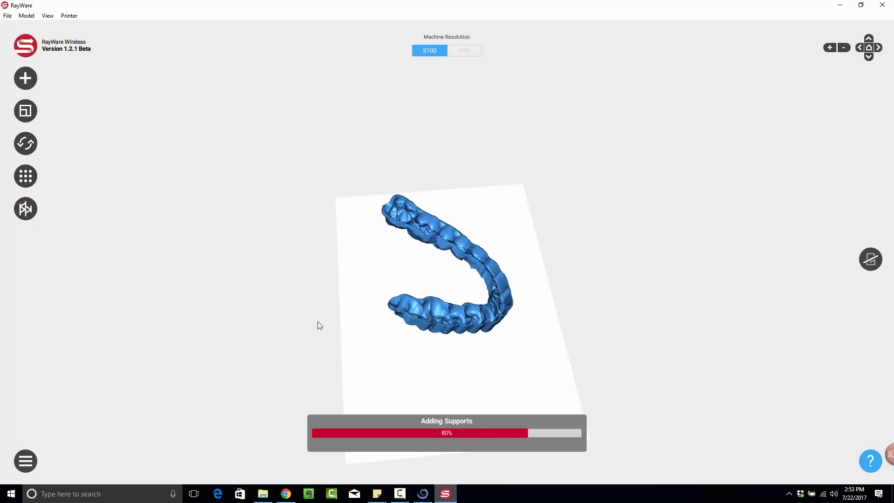
{"action": "left_click_drag", "start_coordinate": [329, 343], "coordinate": [494, 364]}
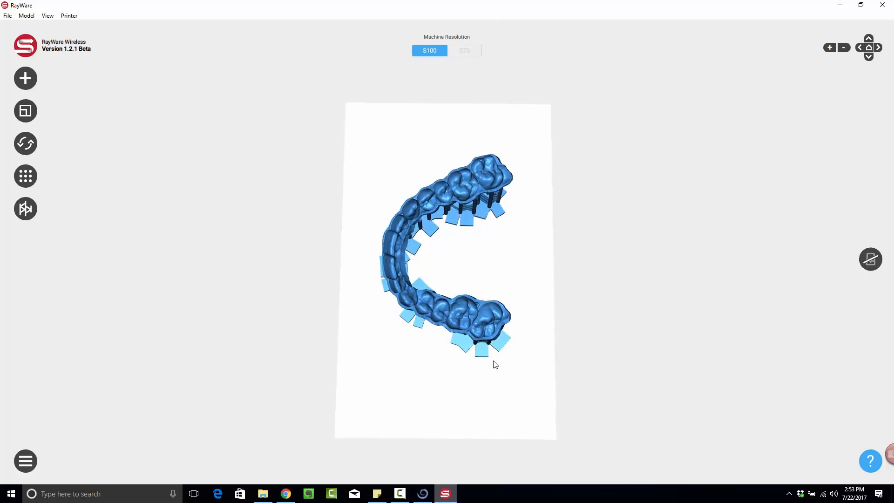
Move the supported guard into a corner of the platform, at about X 85 mm, Y 28 mm.
{"action": "left_click_drag", "start_coordinate": [438, 204], "coordinate": [471, 147]}
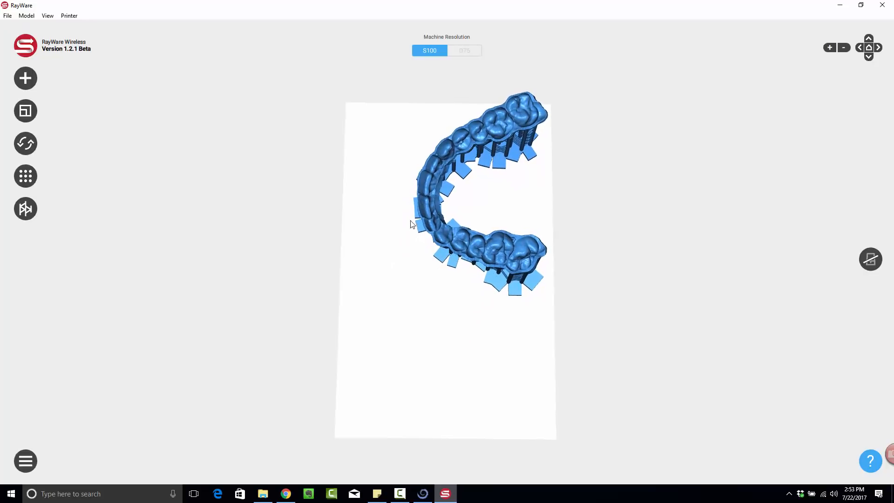
{"action": "left_click_drag", "start_coordinate": [383, 317], "coordinate": [389, 336]}
{"action": "left_click_drag", "start_coordinate": [440, 246], "coordinate": [433, 232]}
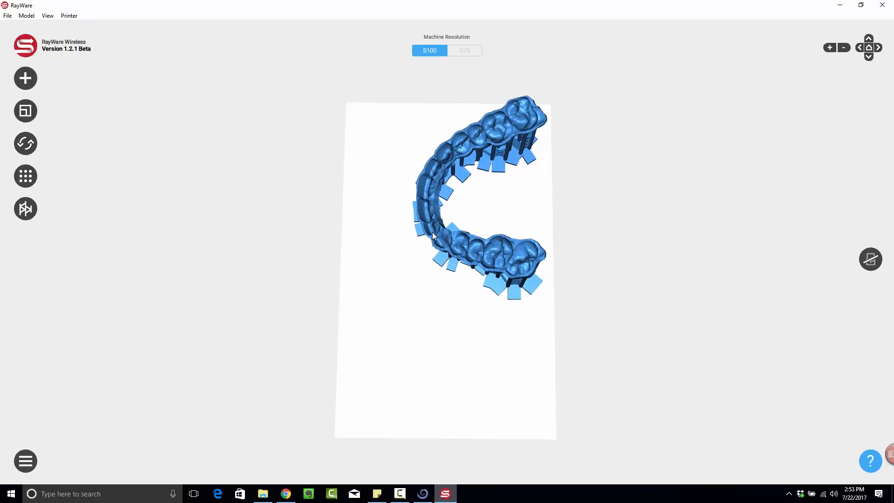
Duplicate the supported guard once and clear the selection.
{"action": "left_click", "coordinate": [29, 146]}
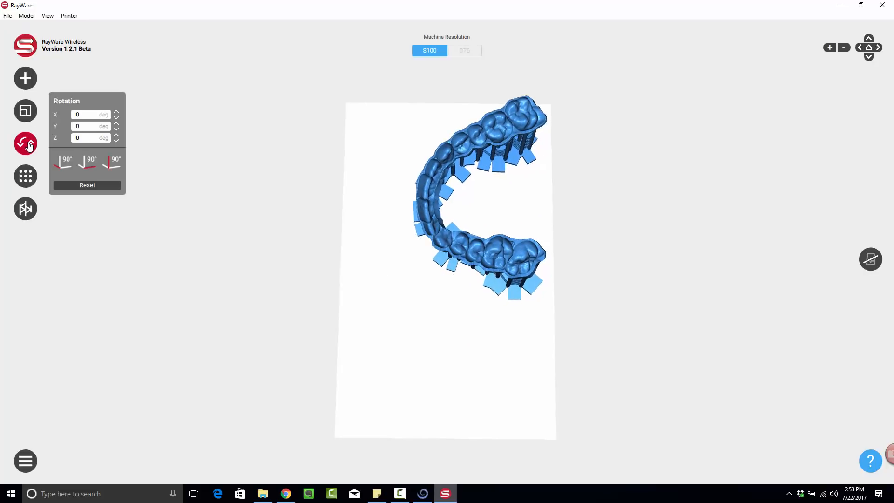
{"action": "left_click", "coordinate": [27, 117]}
{"action": "left_click", "coordinate": [26, 176]}
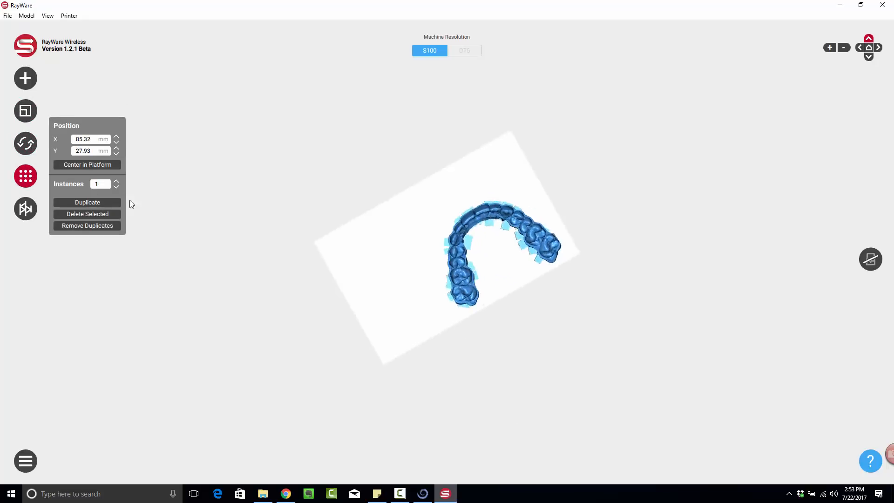
{"action": "left_click", "coordinate": [85, 203]}
{"action": "left_click", "coordinate": [555, 195]}
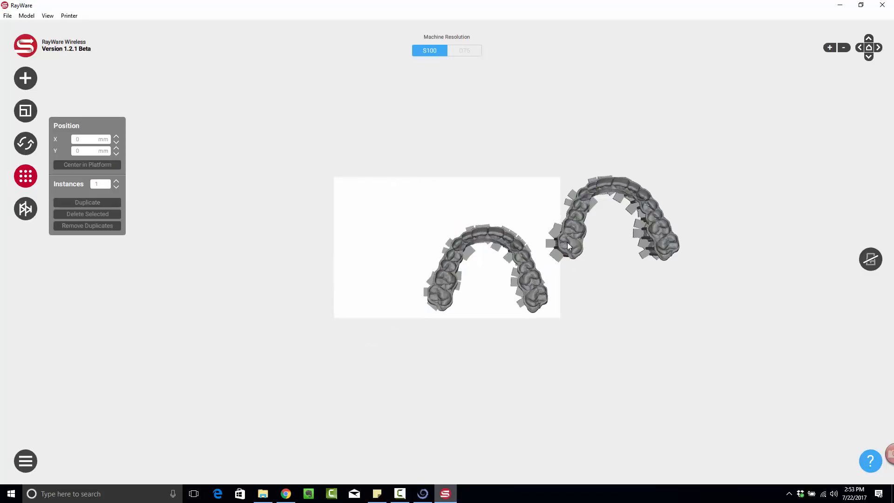
Move the duplicate guard onto the platform's free corner and rotate it 180 degrees about Z, nesting it beside the original.
{"action": "left_click", "coordinate": [25, 143]}
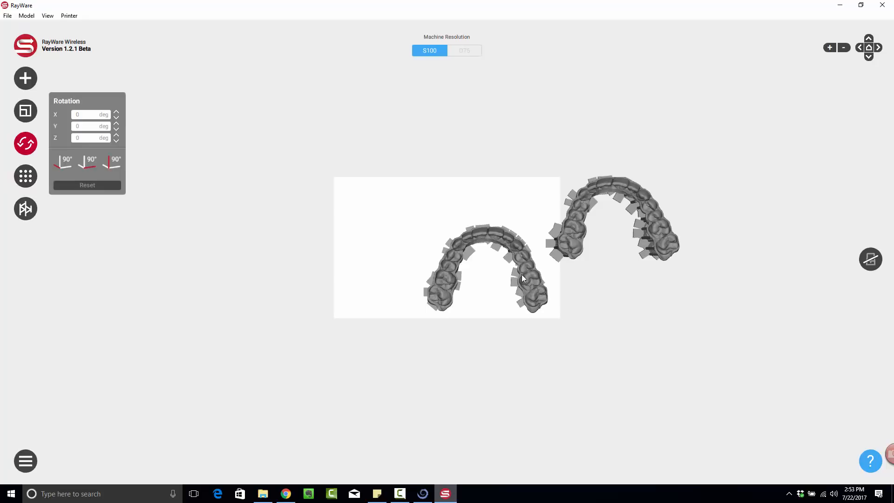
{"action": "right_click_drag", "start_coordinate": [522, 274], "coordinate": [448, 270]}
{"action": "left_click_drag", "start_coordinate": [449, 270], "coordinate": [248, 285]}
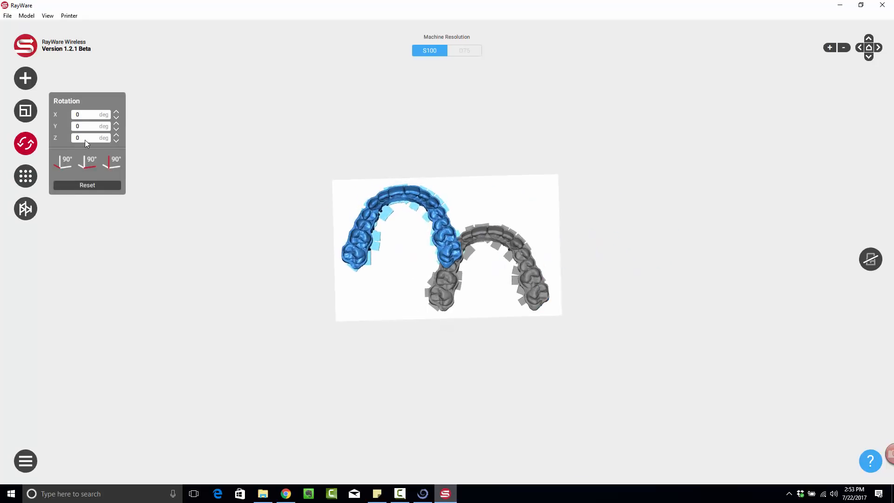
{"action": "left_click", "coordinate": [113, 166]}
{"action": "left_click", "coordinate": [113, 166]}
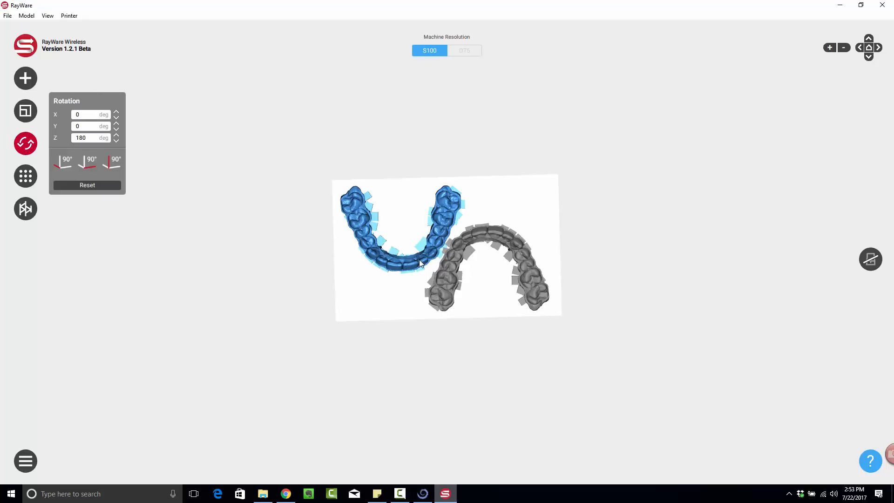
{"action": "left_click_drag", "start_coordinate": [421, 263], "coordinate": [431, 281]}
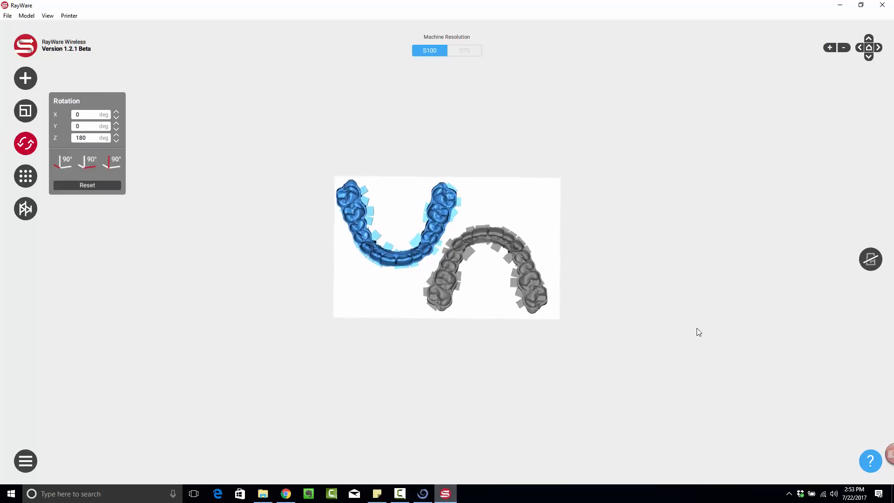
{"action": "left_click_drag", "start_coordinate": [697, 331], "coordinate": [503, 344]}
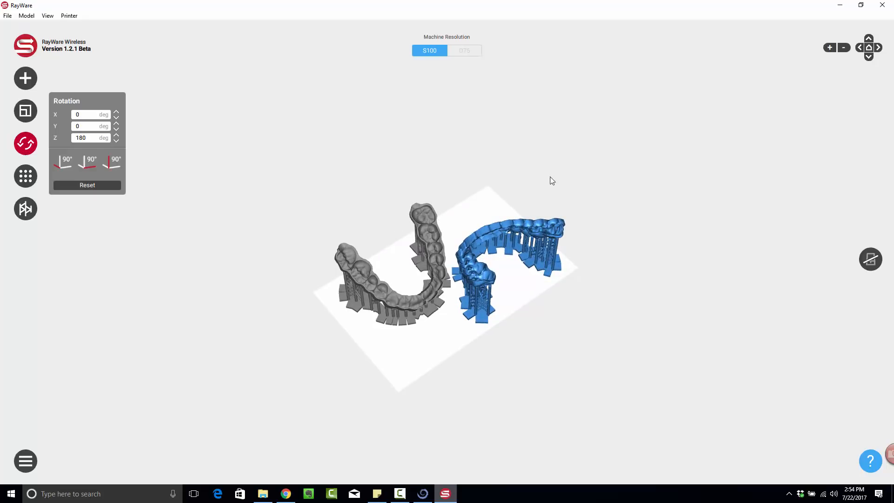
{"action": "left_click_drag", "start_coordinate": [550, 177], "coordinate": [516, 246]}
{"action": "scroll", "coordinate": [515, 246], "scroll_direction": "up", "scroll_amount": 3}
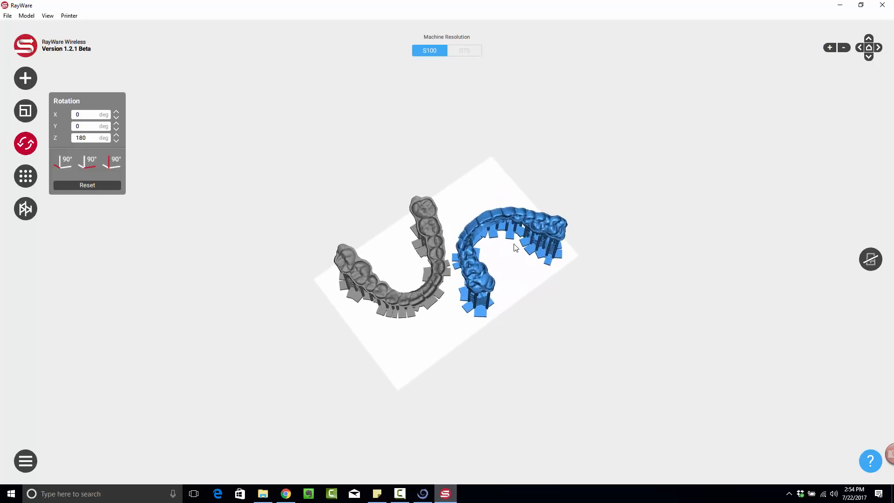